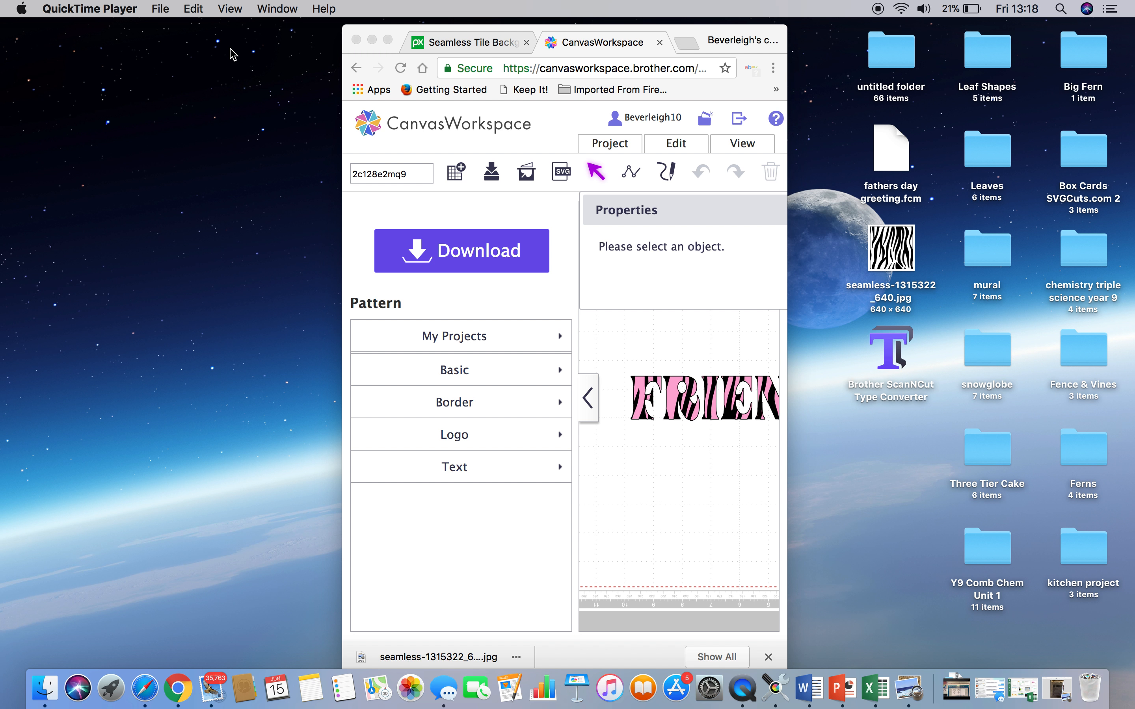
# Enlarge the CanvasWorkspace browser window and set the project zoom to 75%.
pyautogui.click(387, 44)
pyautogui.click(387, 41)
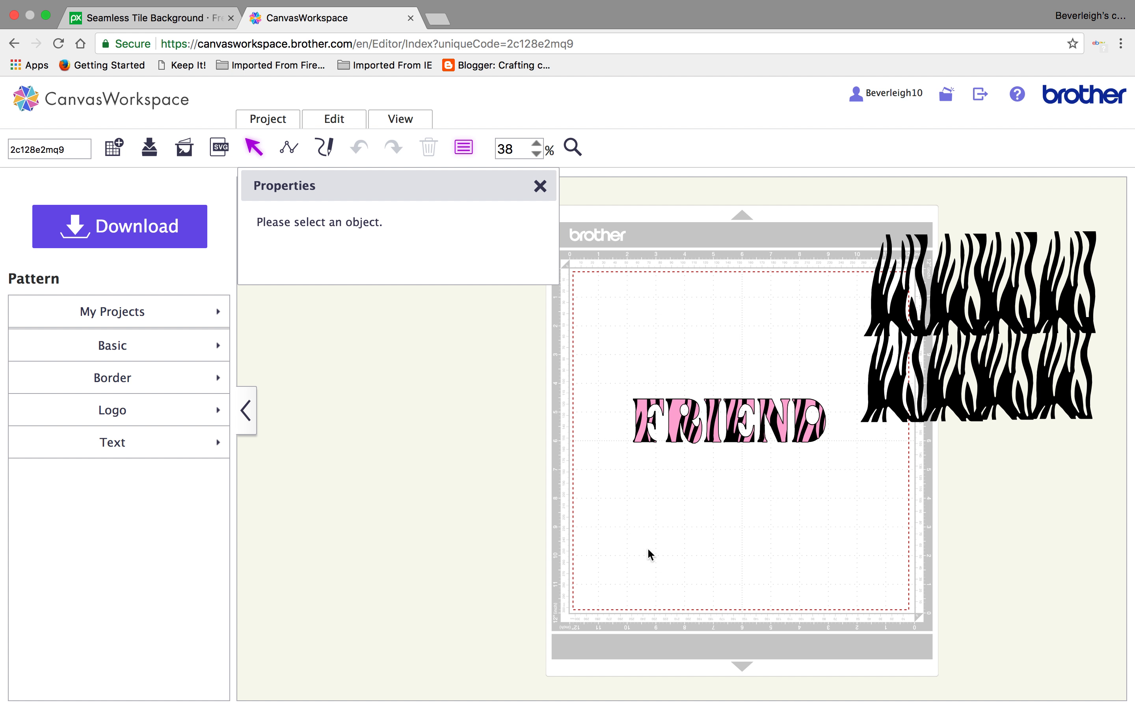
pyautogui.click(537, 148)
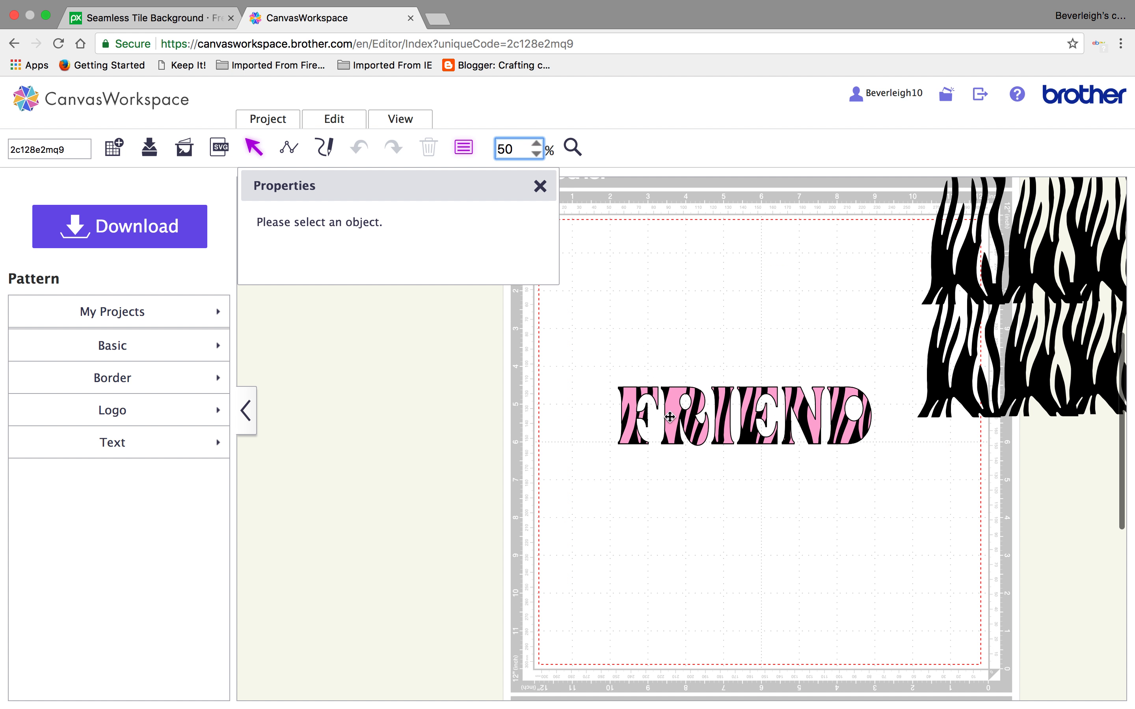
pyautogui.click(518, 148)
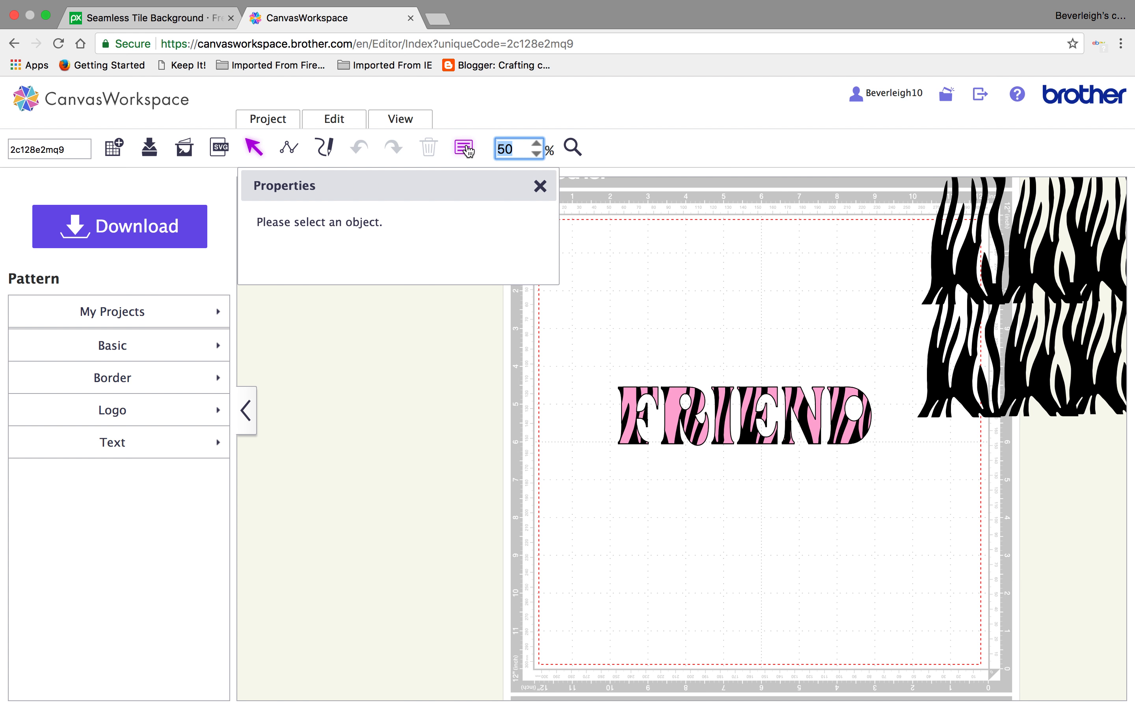
pyautogui.write('75')
pyautogui.click(679, 504)
pyautogui.click(822, 549)
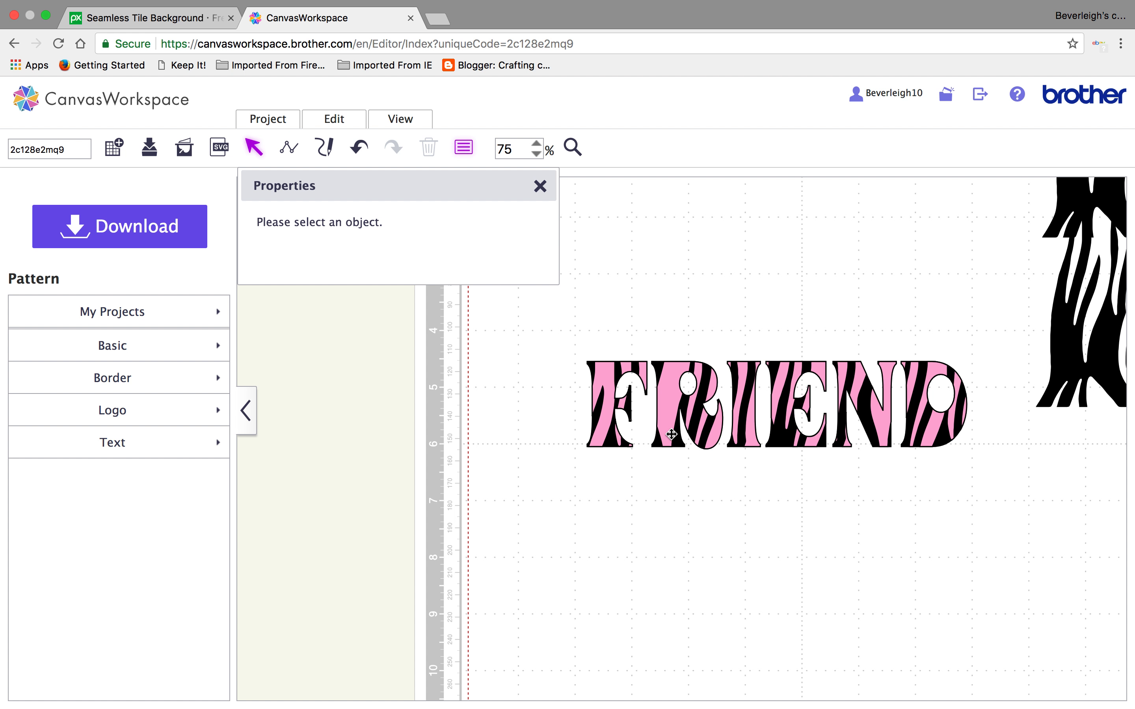
# Shift the pink striped layer of the FRIEND design down off the black lettering, and undo the move.
pyautogui.click(665, 402)
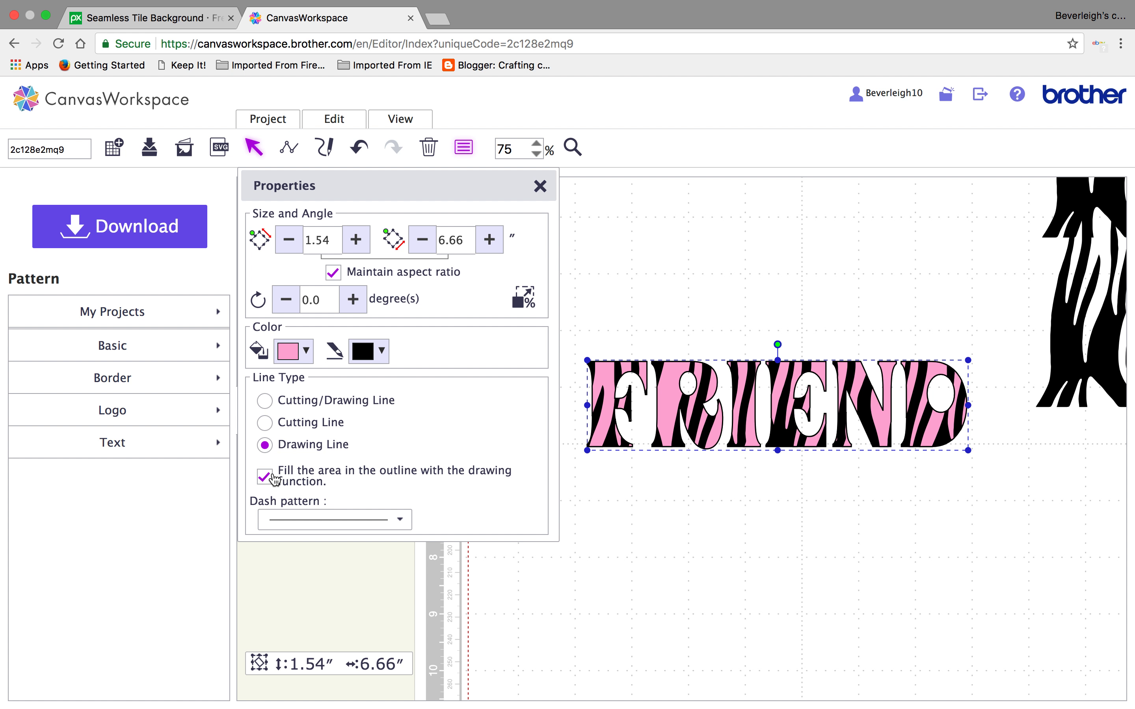
pyautogui.click(668, 539)
pyautogui.moveTo(676, 404); pyautogui.dragTo(676, 443)
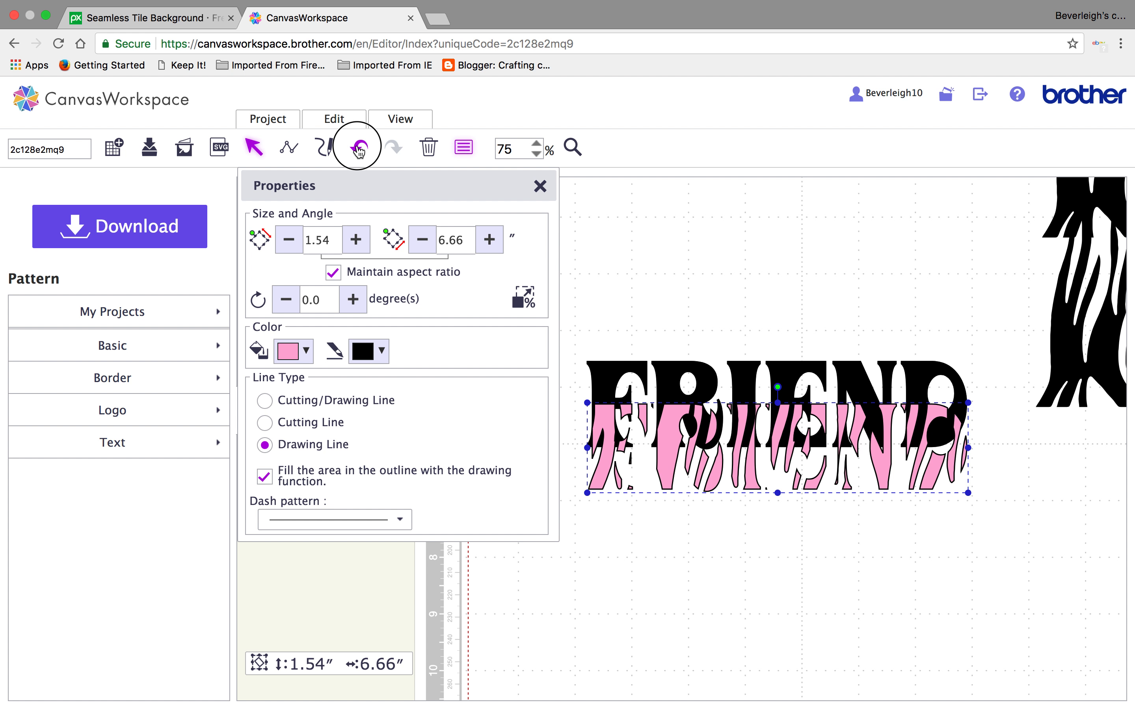
pyautogui.click(359, 150)
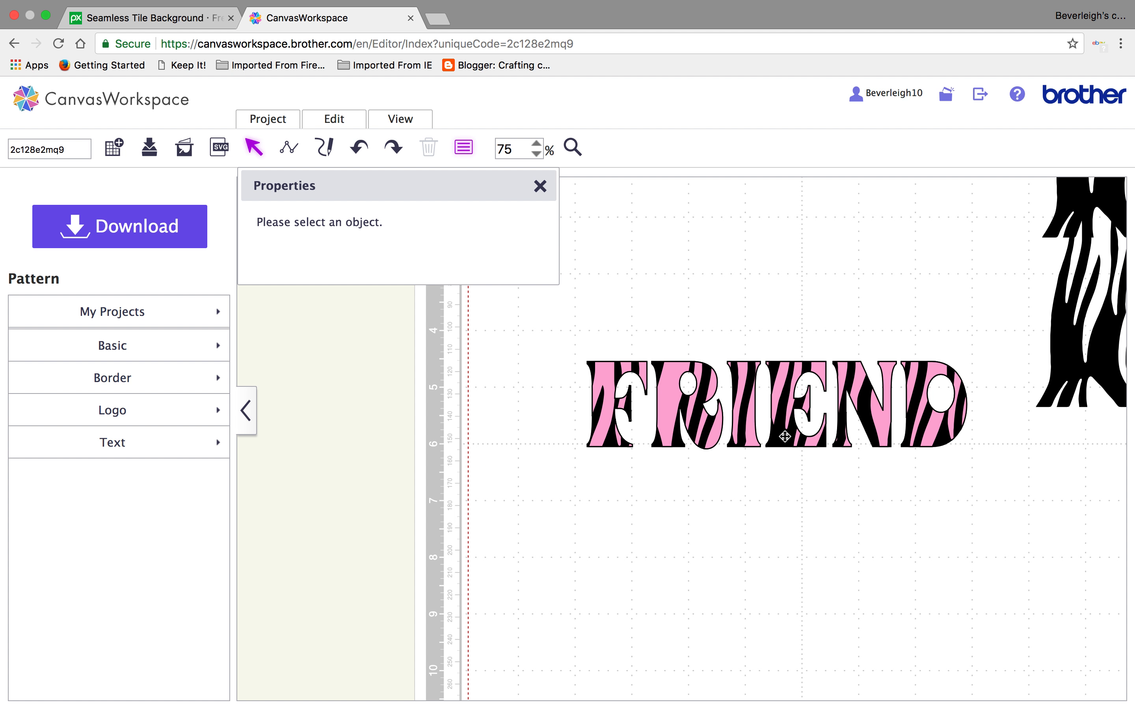
# Shift the black FRIEND text below the pink stripe layer, and undo the move.
pyautogui.click(785, 436)
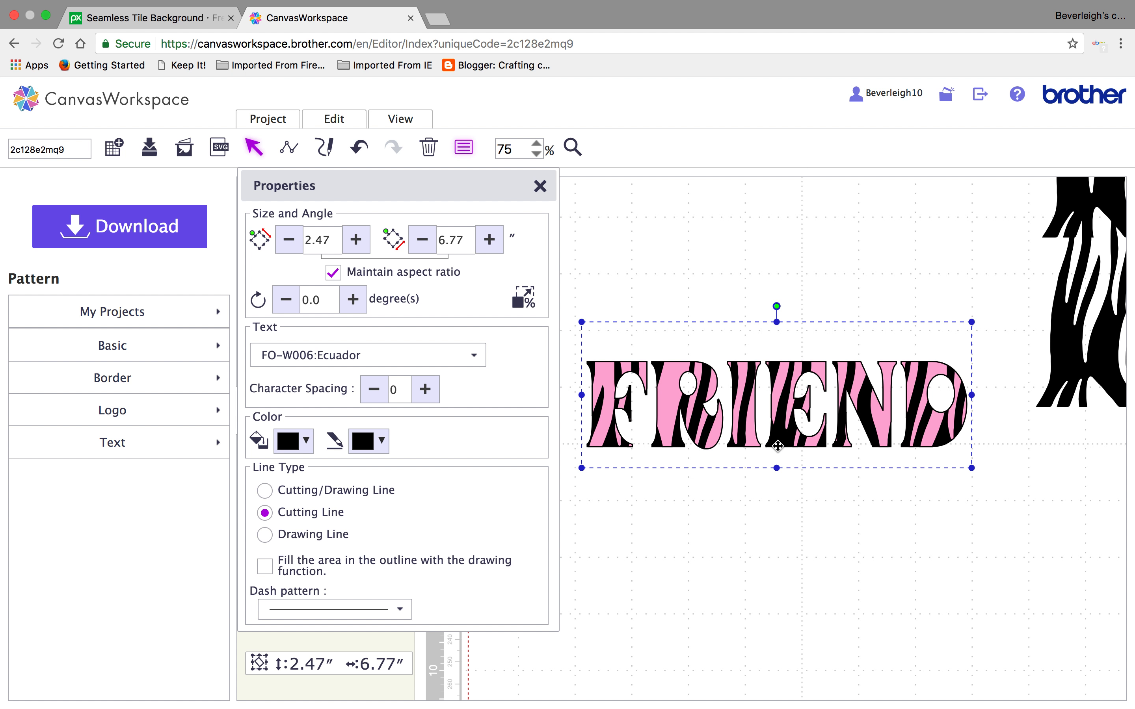
pyautogui.moveTo(777, 446); pyautogui.dragTo(780, 511)
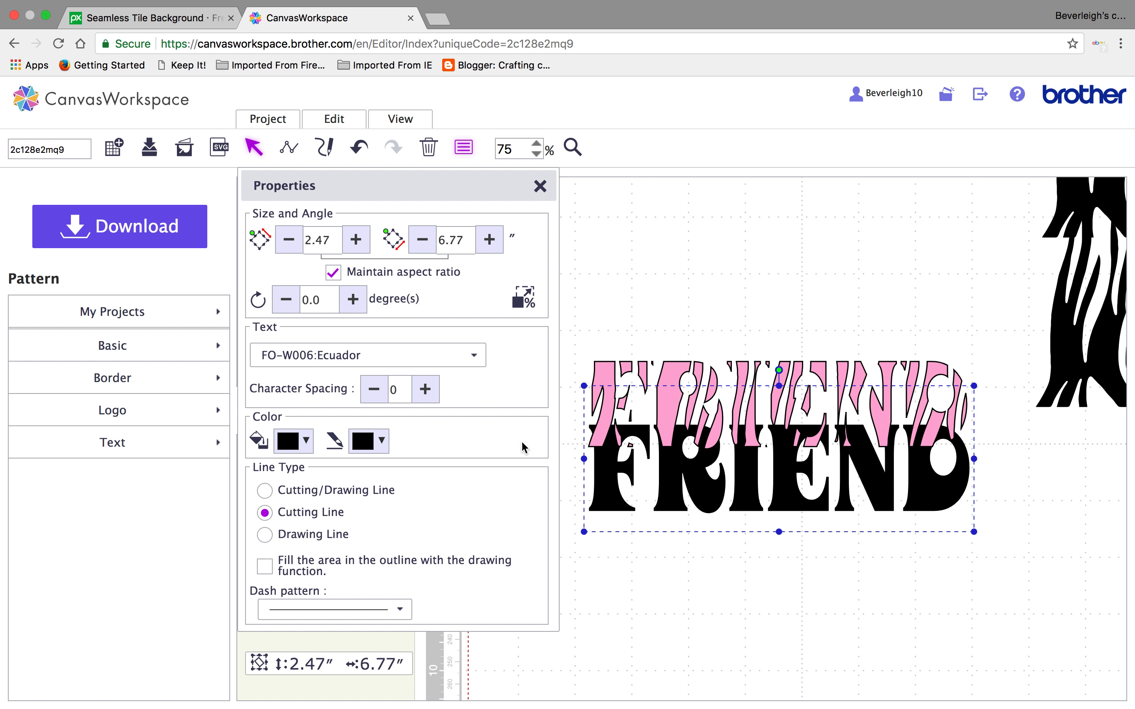
pyautogui.click(360, 148)
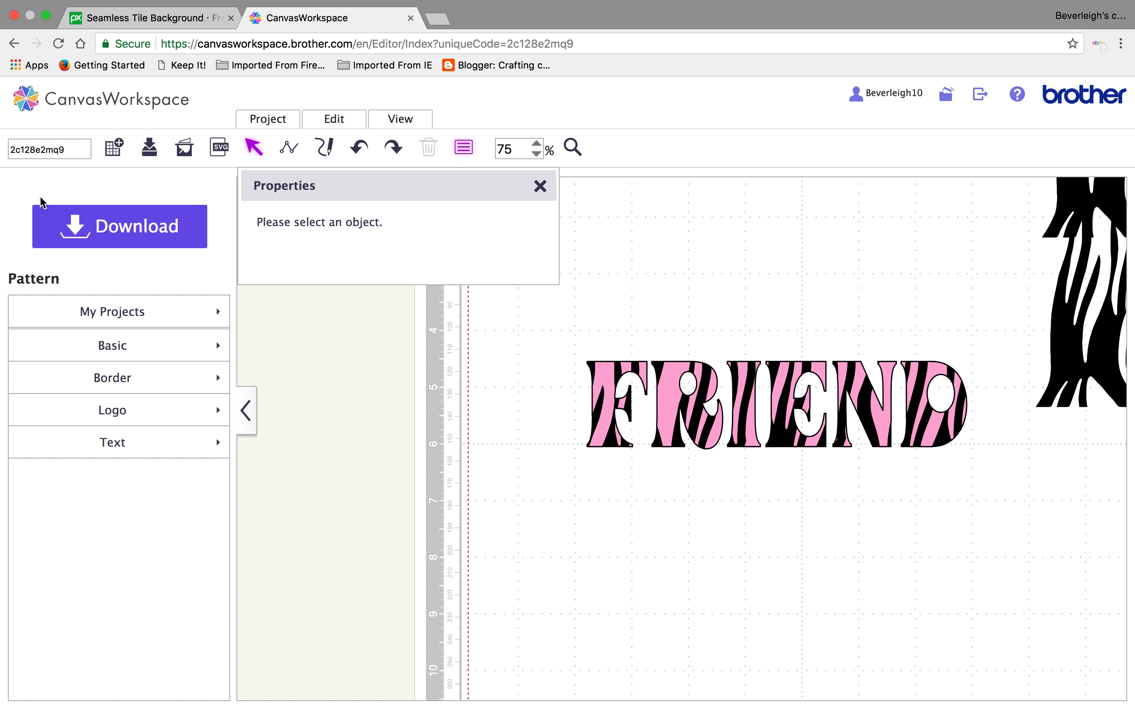
# Start a new blank project, discarding the changes to the FRIEND design.
pyautogui.click(113, 149)
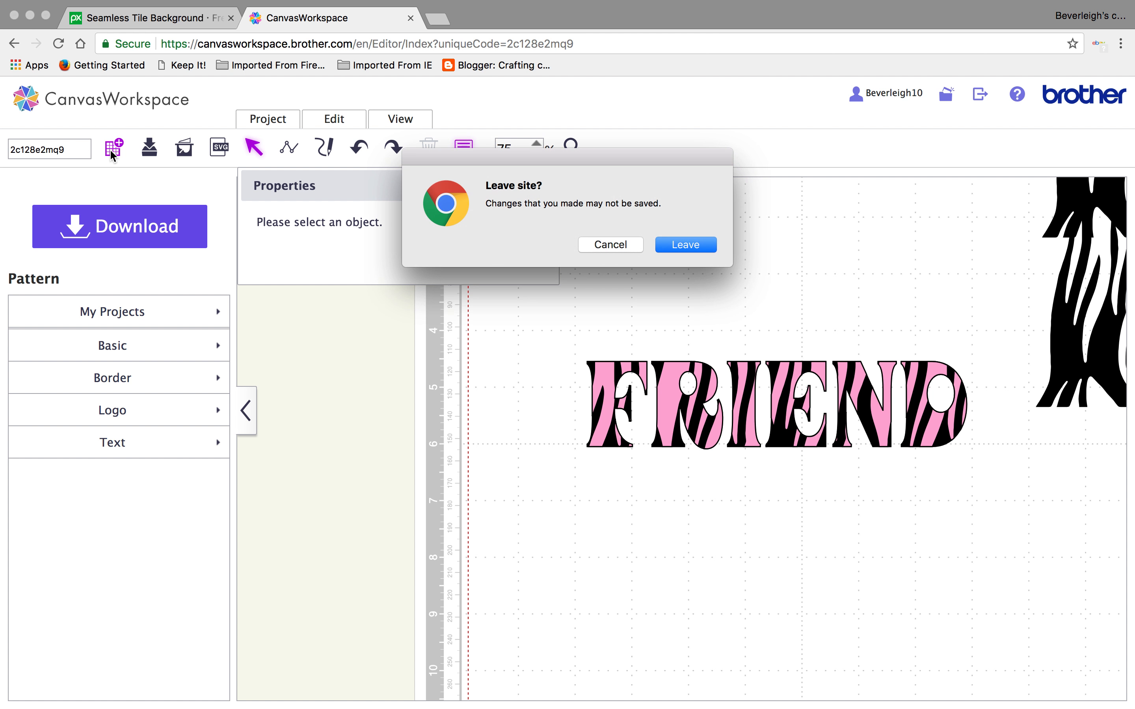
pyautogui.click(687, 245)
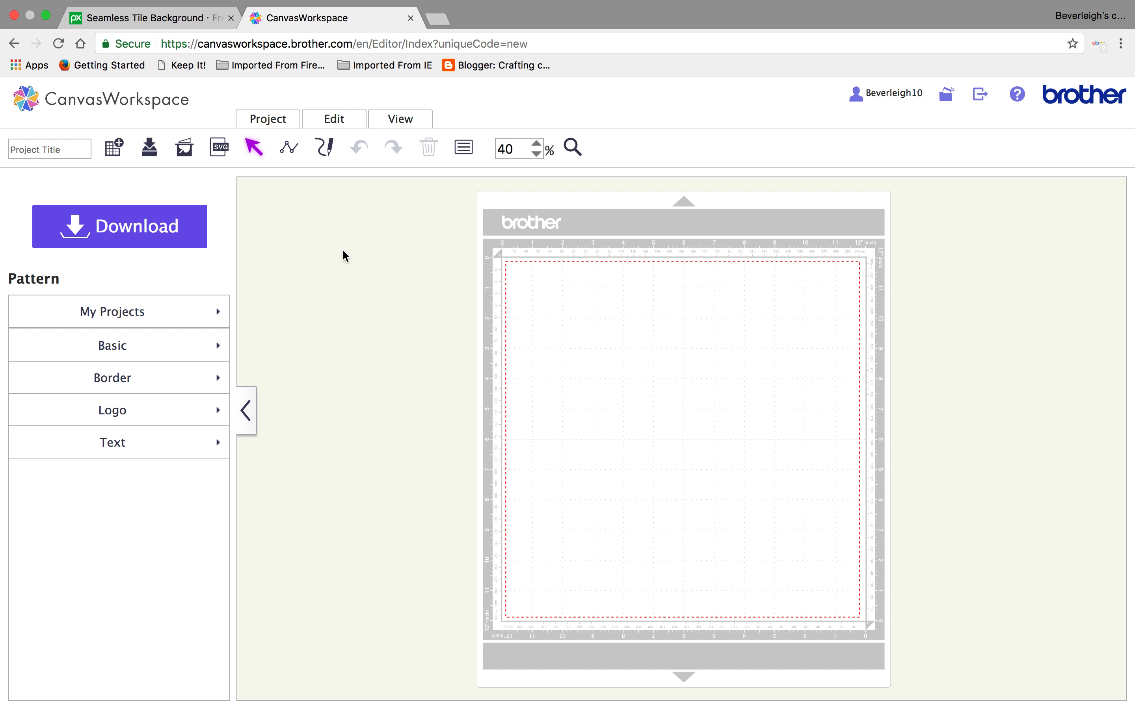
# Switch to the Pixabay zebra pattern page, download the 1280×1280 JPG and save it as seamless-1315322_1280 on the Desktop.
pyautogui.click(194, 21)
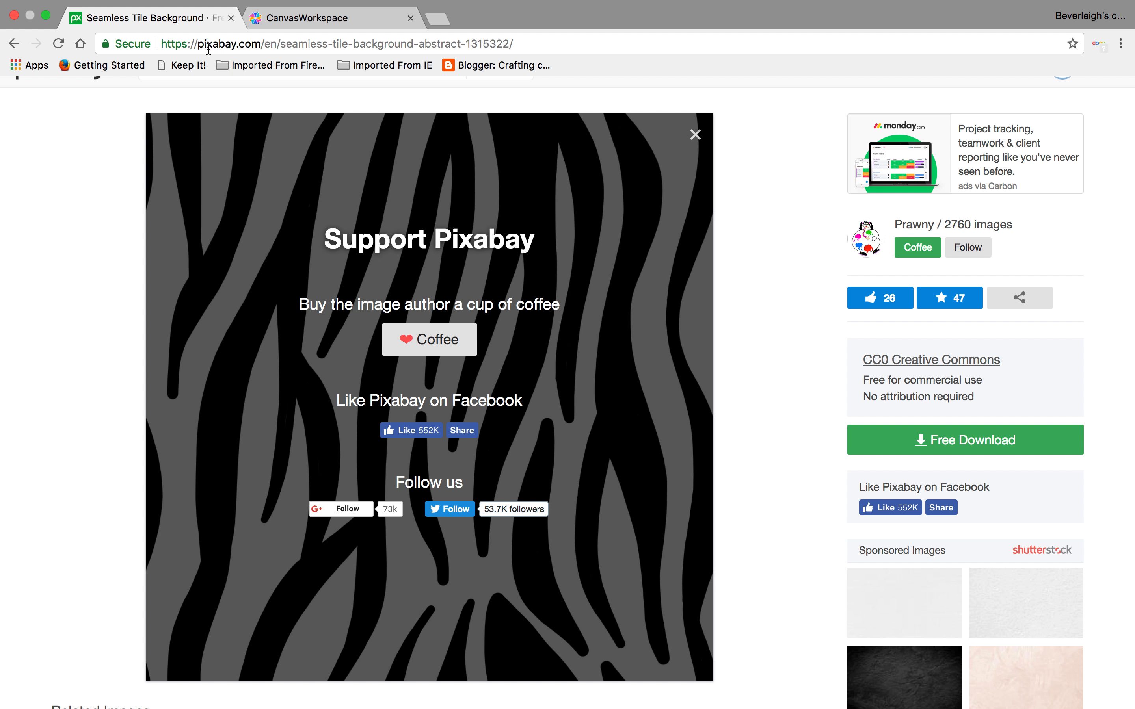
pyautogui.scroll(1, 607, 192)
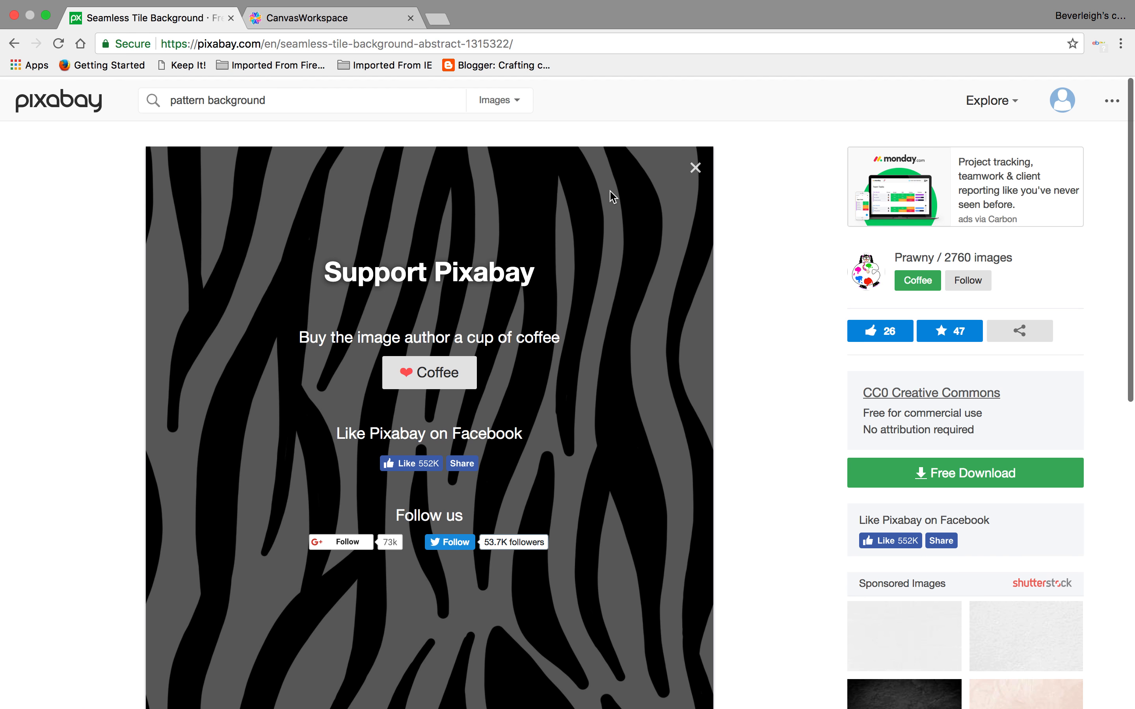
pyautogui.scroll(-3, 823, 582)
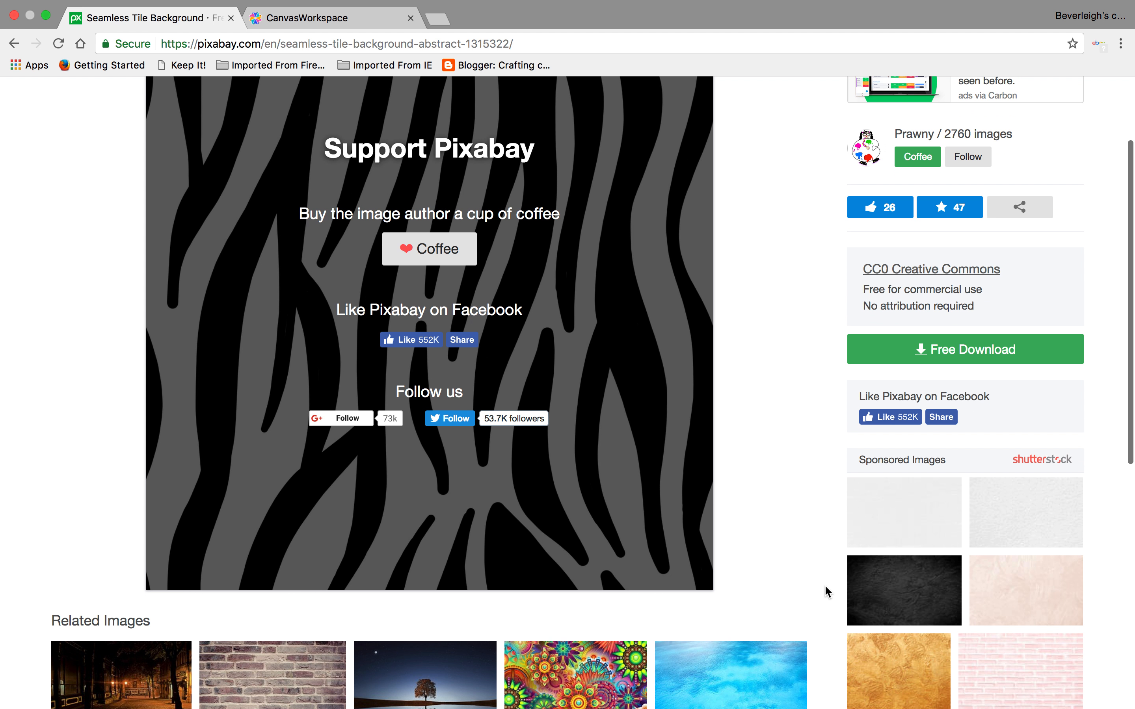
pyautogui.scroll(2, 771, 475)
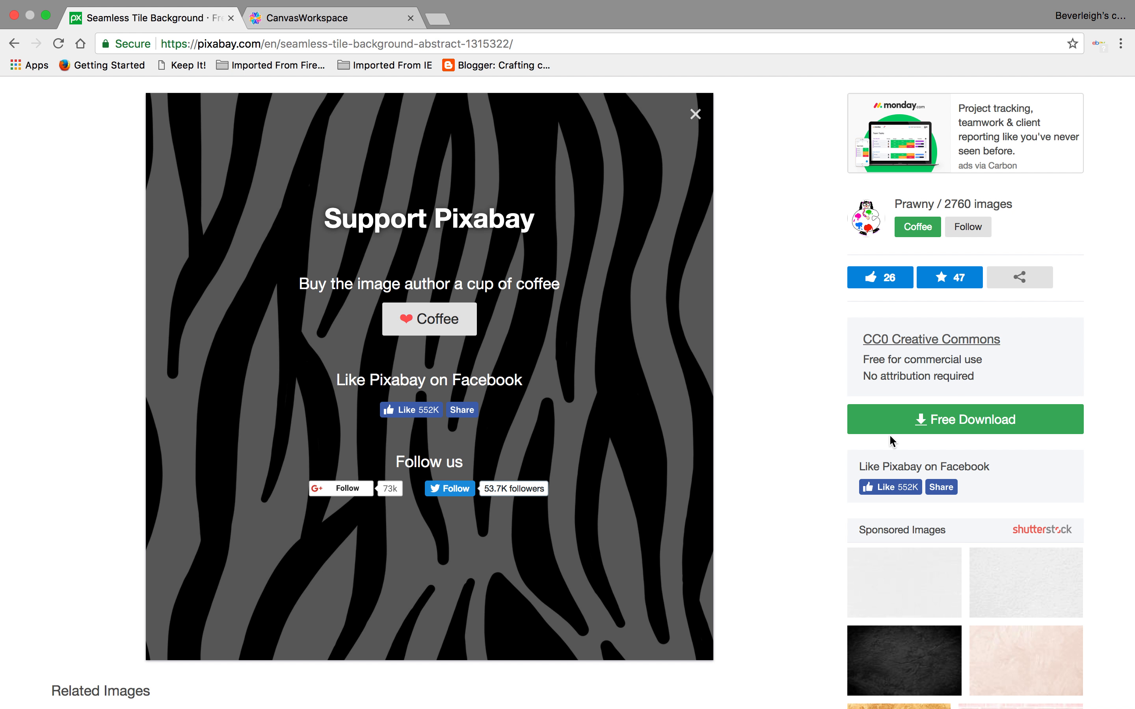
pyautogui.click(960, 428)
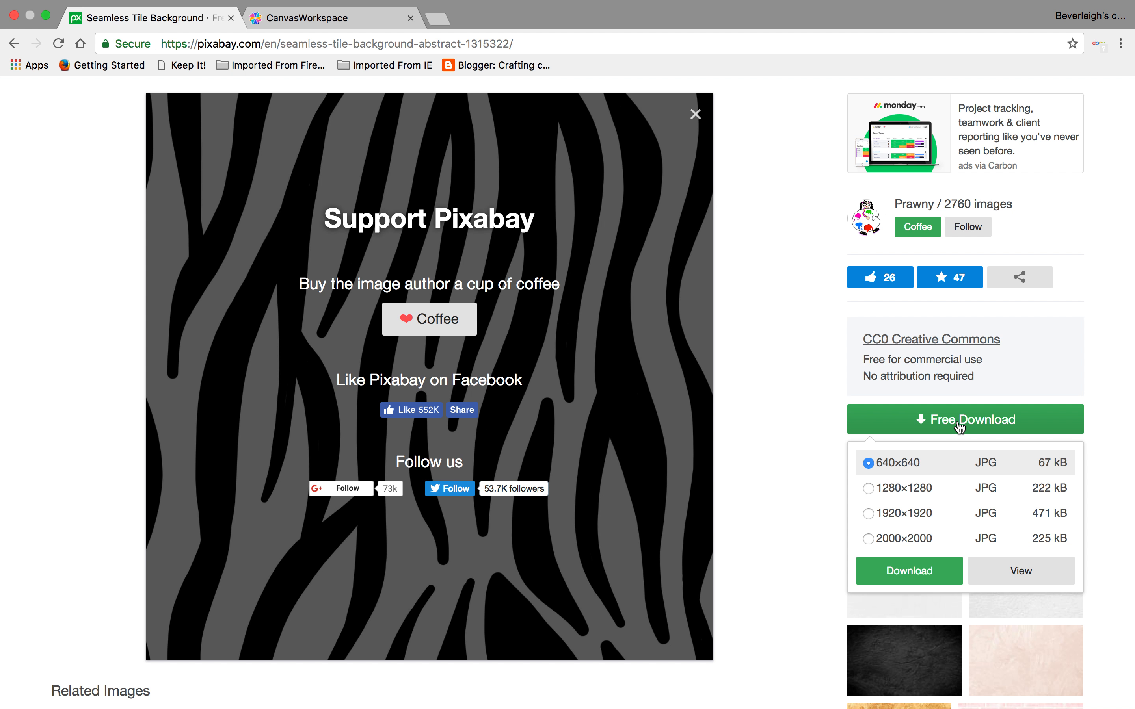
pyautogui.click(915, 490)
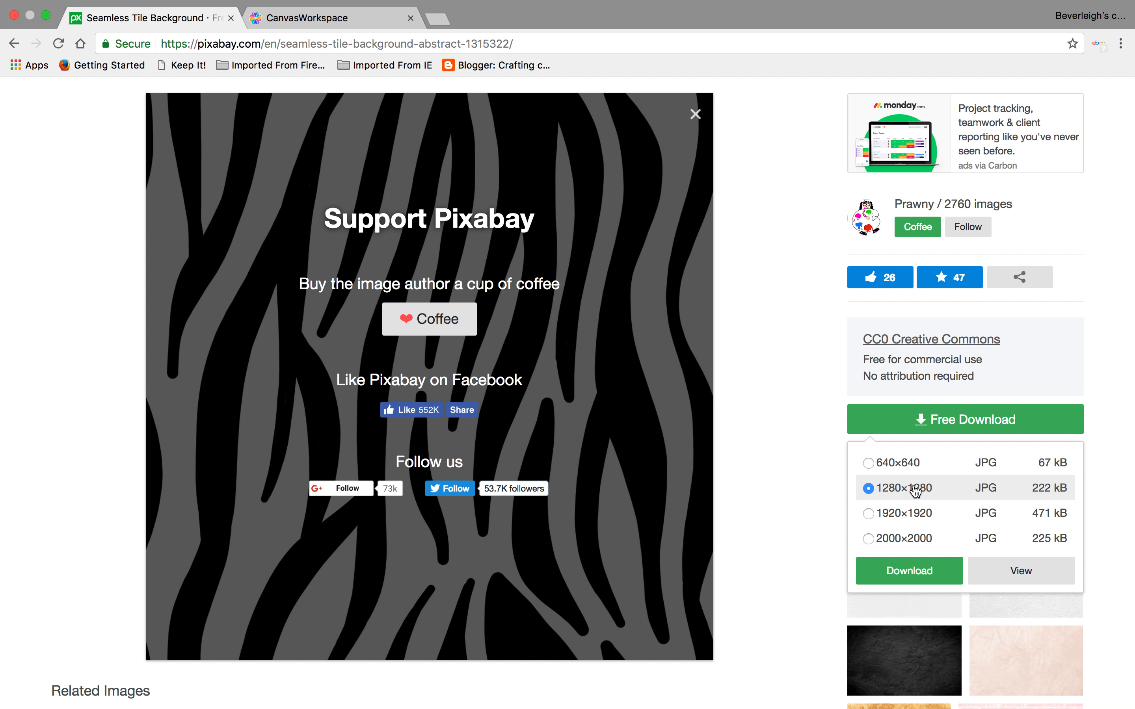
pyautogui.click(922, 572)
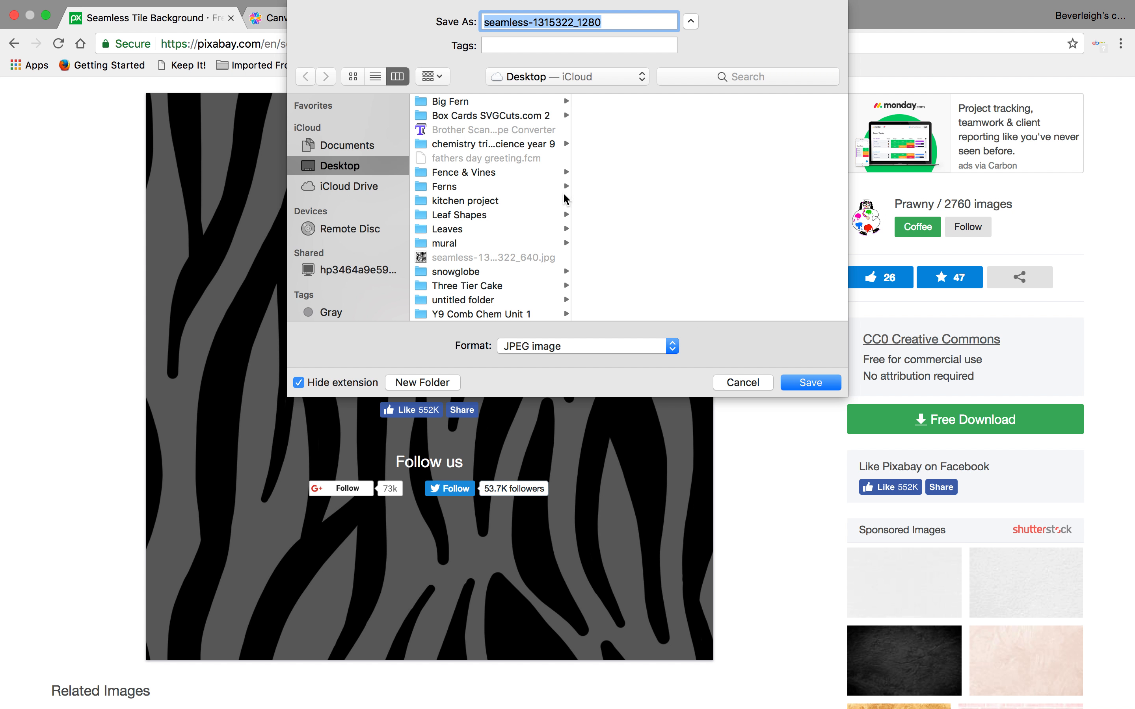
pyautogui.click(810, 383)
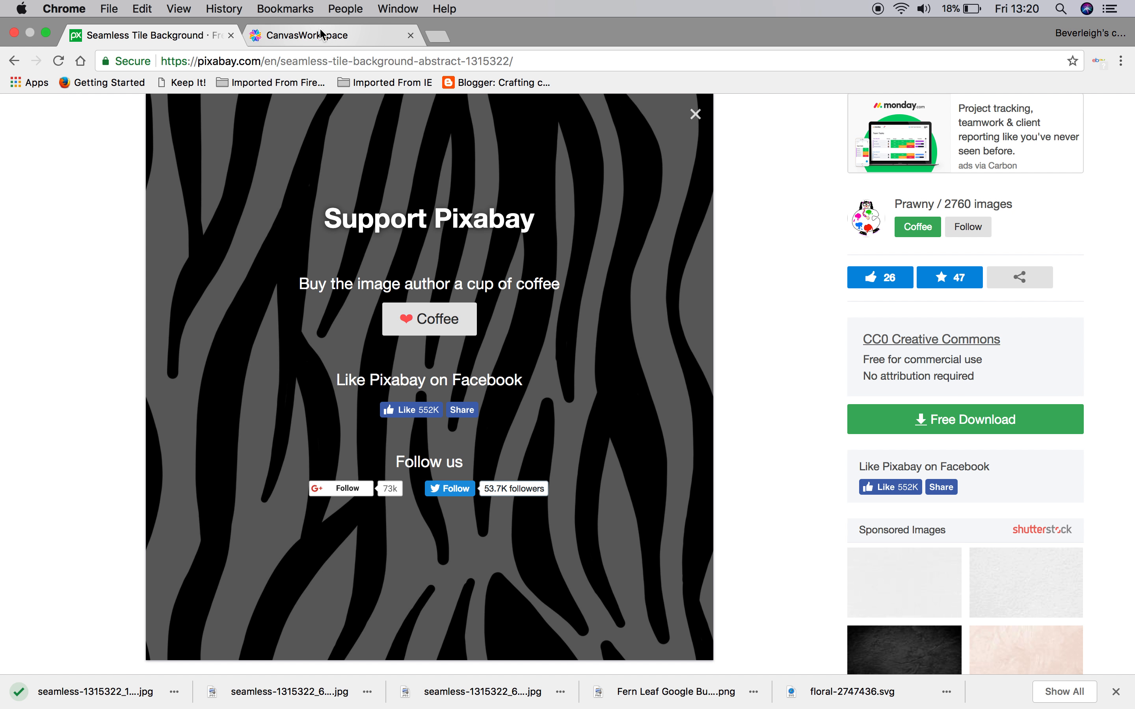
# Return to CanvasWorkspace, load seamless-1315322_1280.jpg for image tracing and limit the outline trace to a maximum of 2 colors.
pyautogui.click(321, 17)
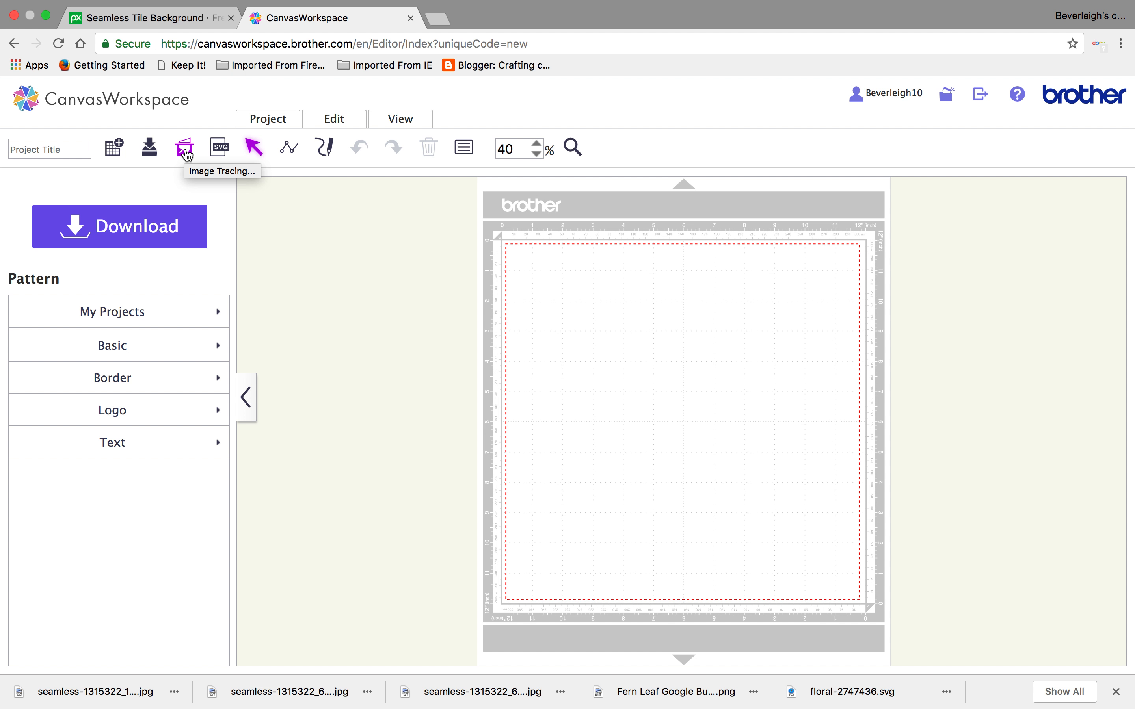
pyautogui.click(185, 150)
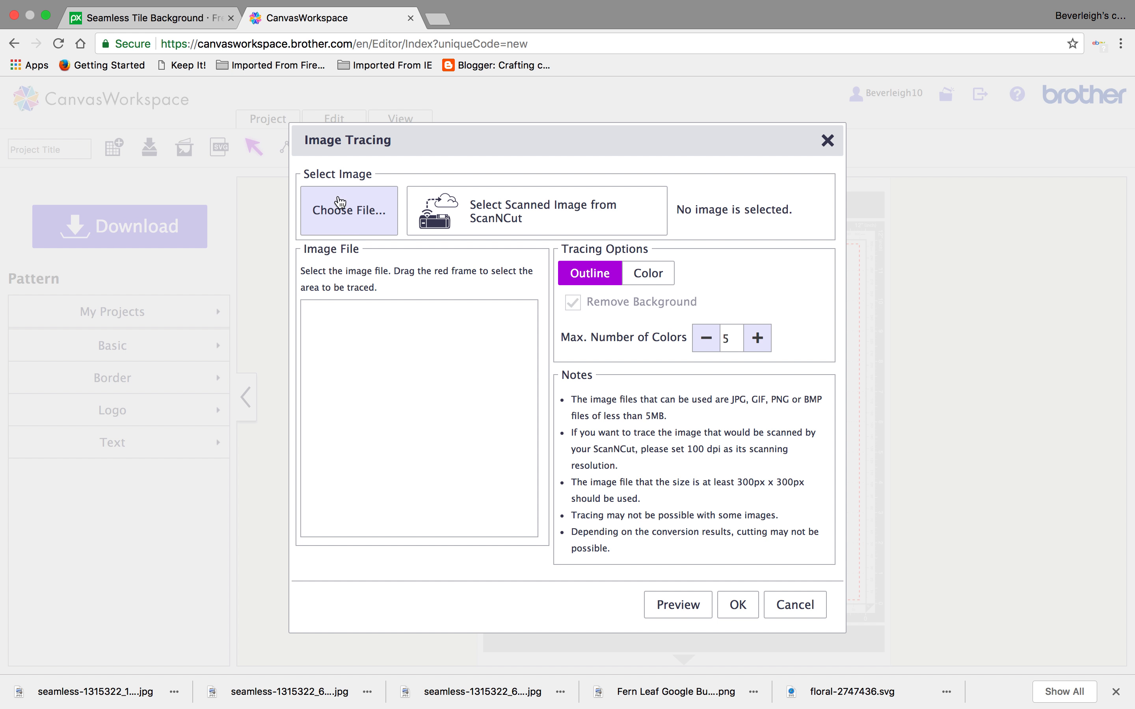
pyautogui.click(356, 215)
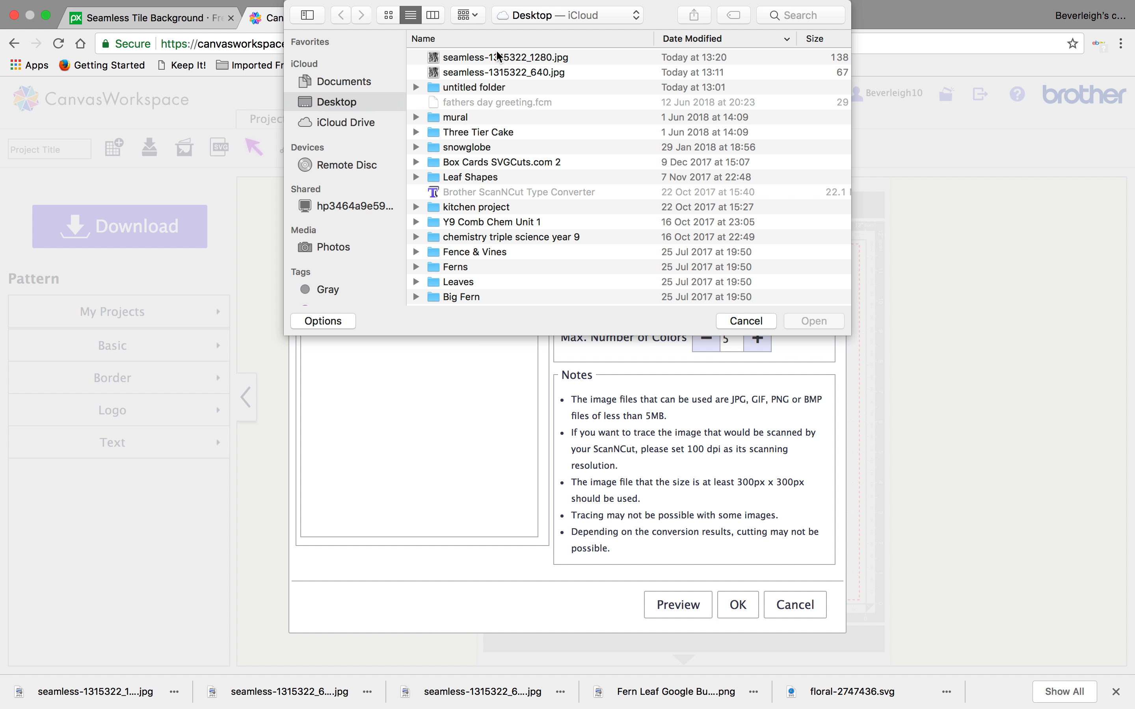
pyautogui.click(498, 62)
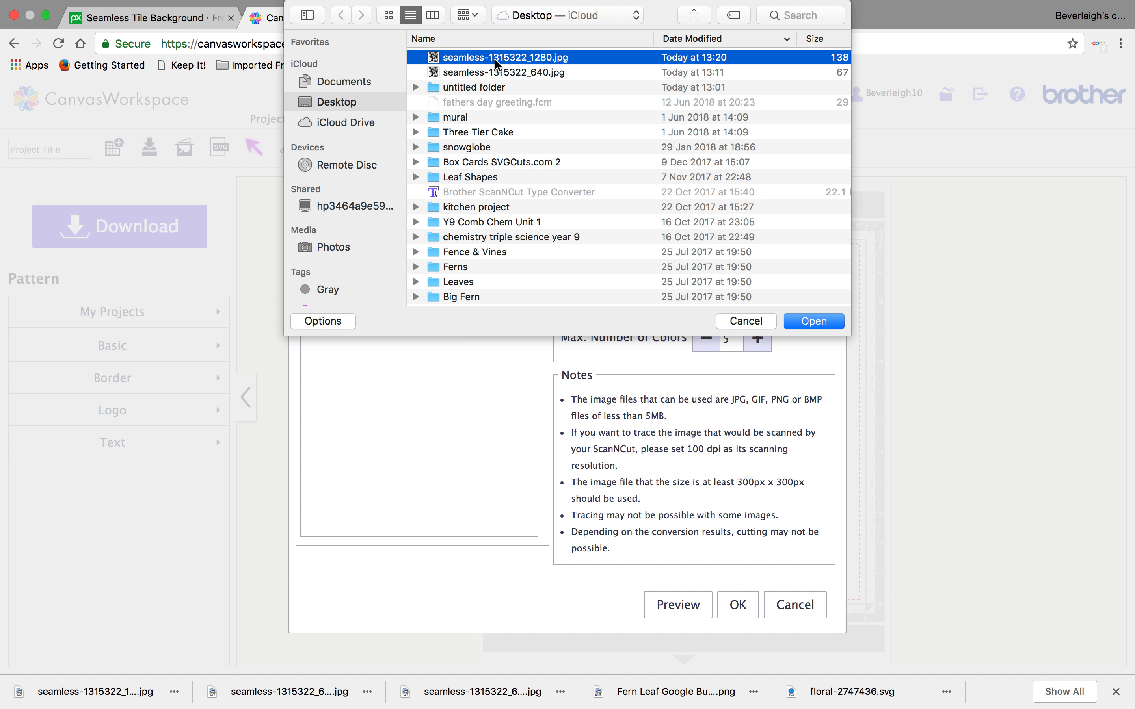
pyautogui.click(808, 323)
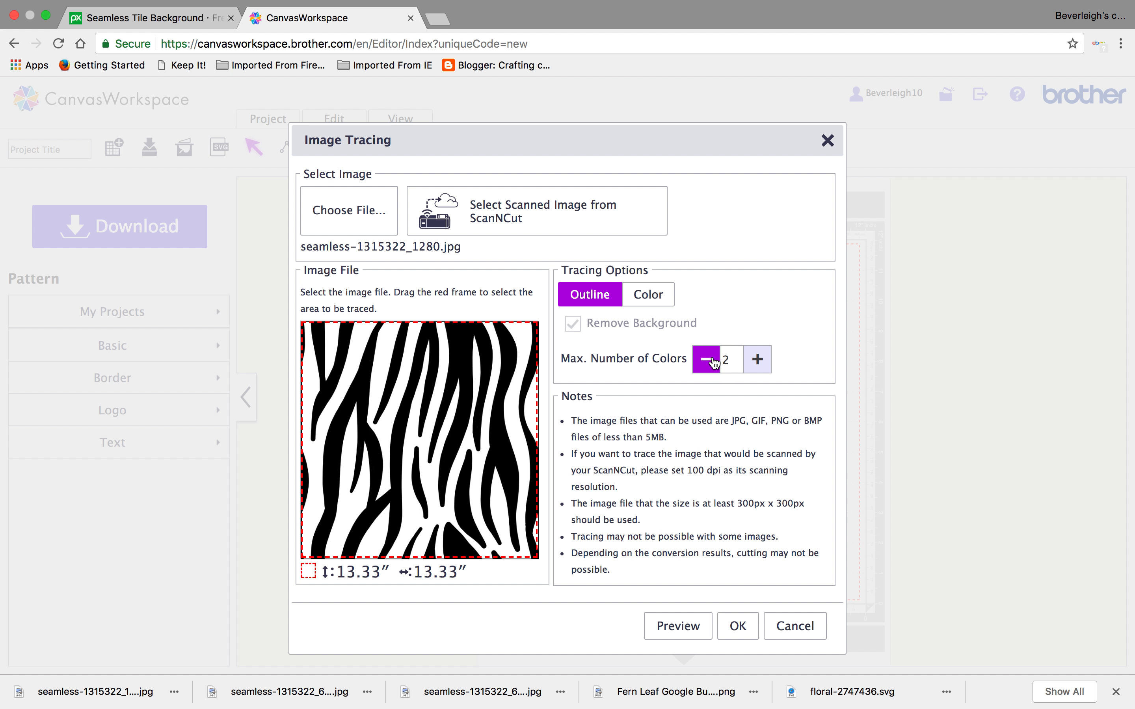
# Preview the outline trace of the zebra pattern and place it on the mat without pasting the source image.
pyautogui.click(683, 626)
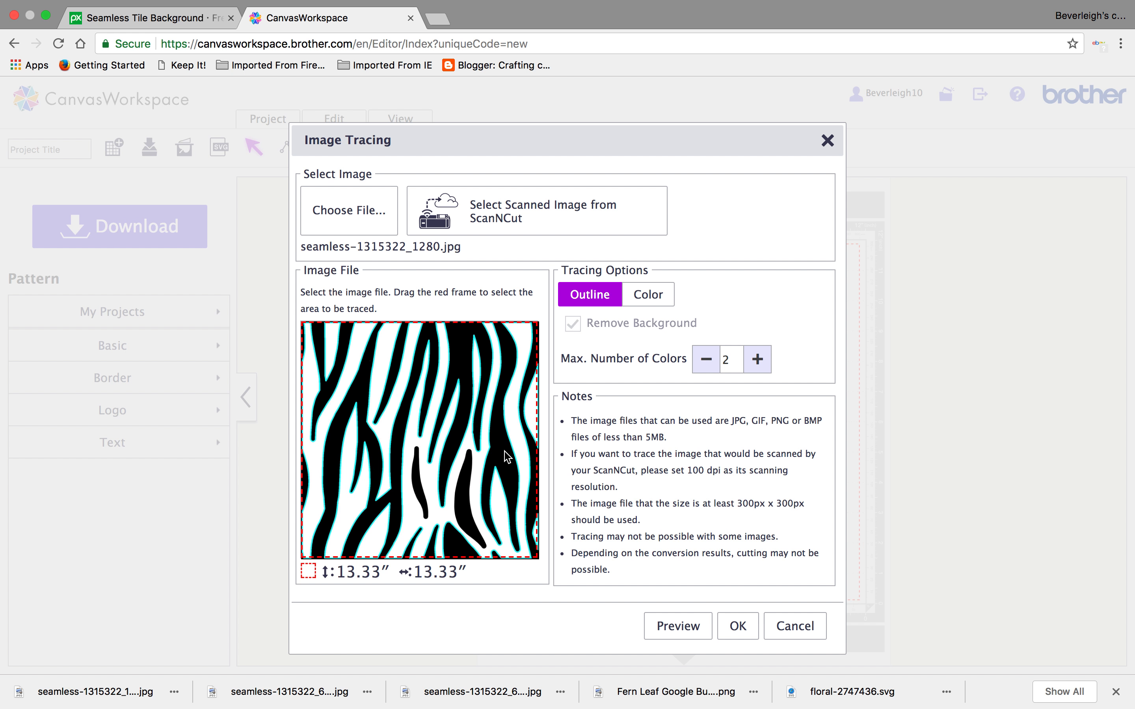
pyautogui.click(738, 628)
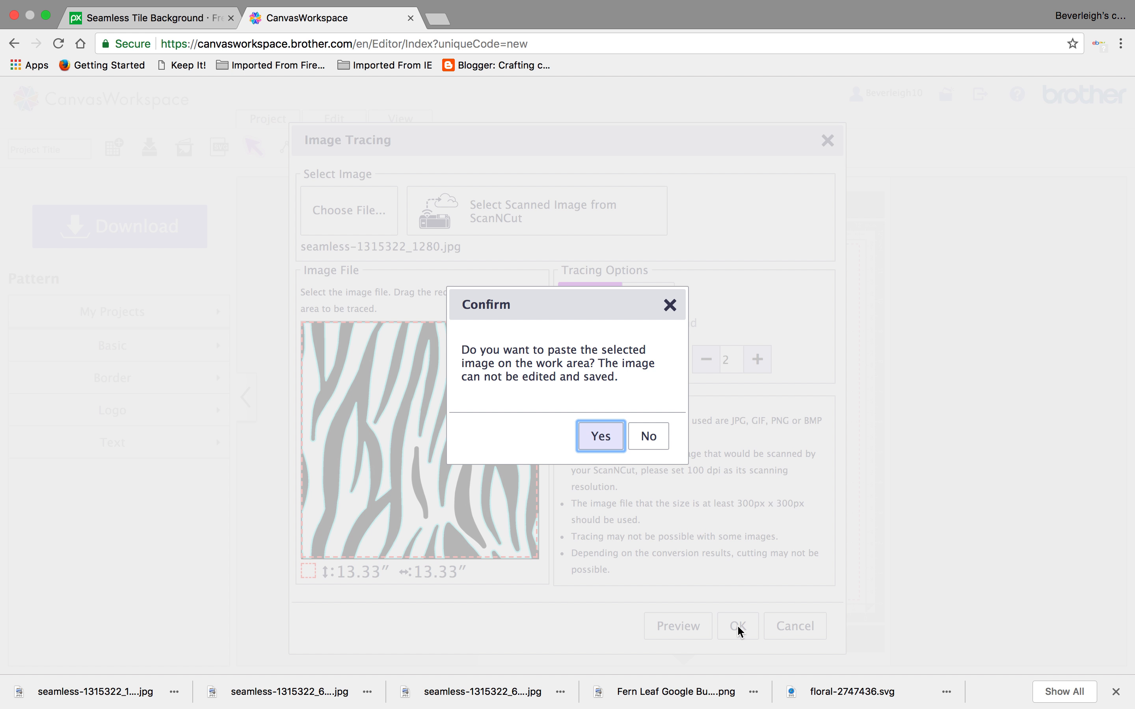
pyautogui.click(649, 438)
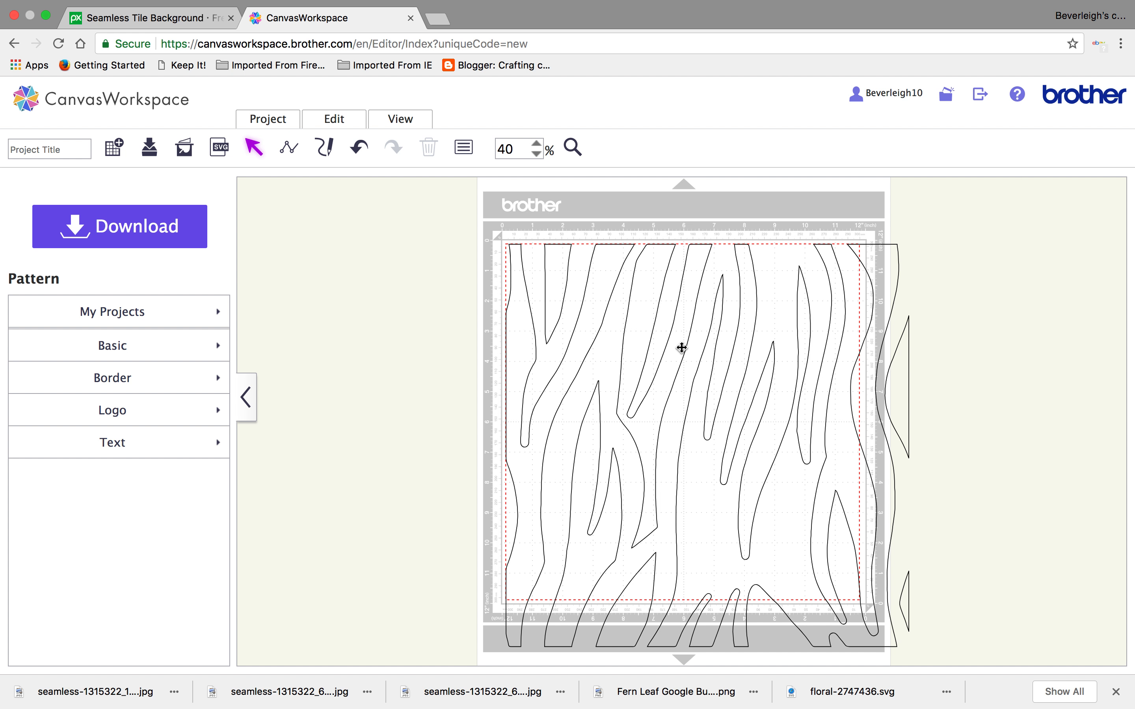
# Move the large connected stripe shape from the right half of the pattern off the mat.
pyautogui.click(682, 347)
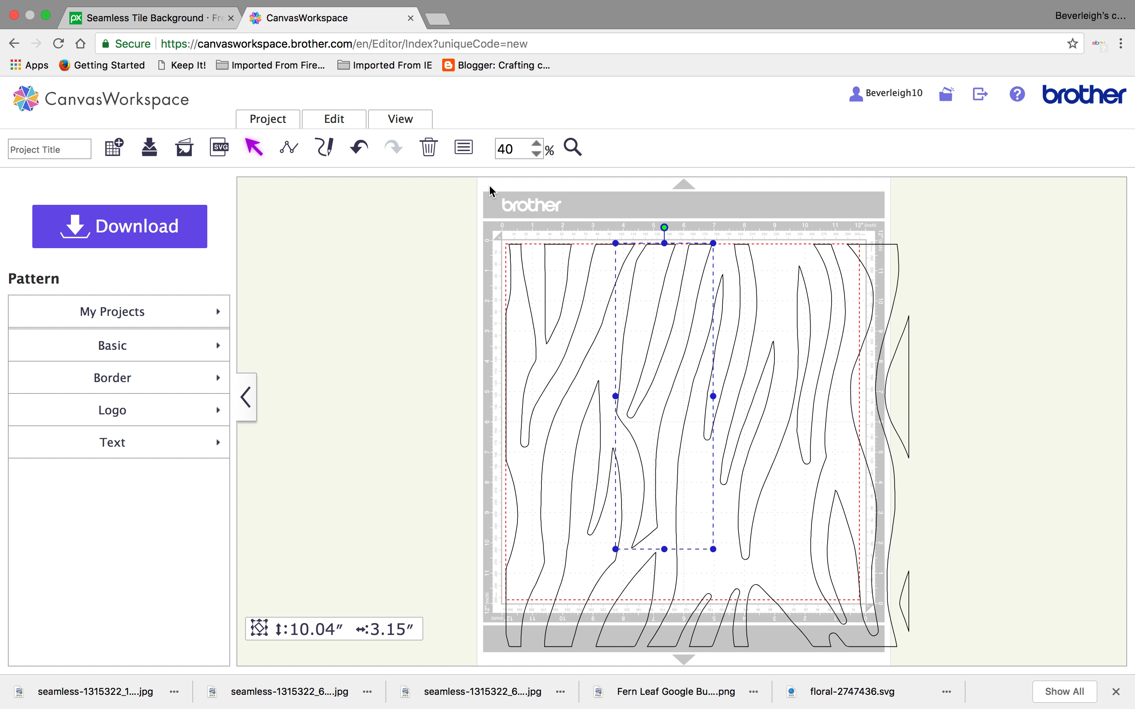
pyautogui.click(784, 296)
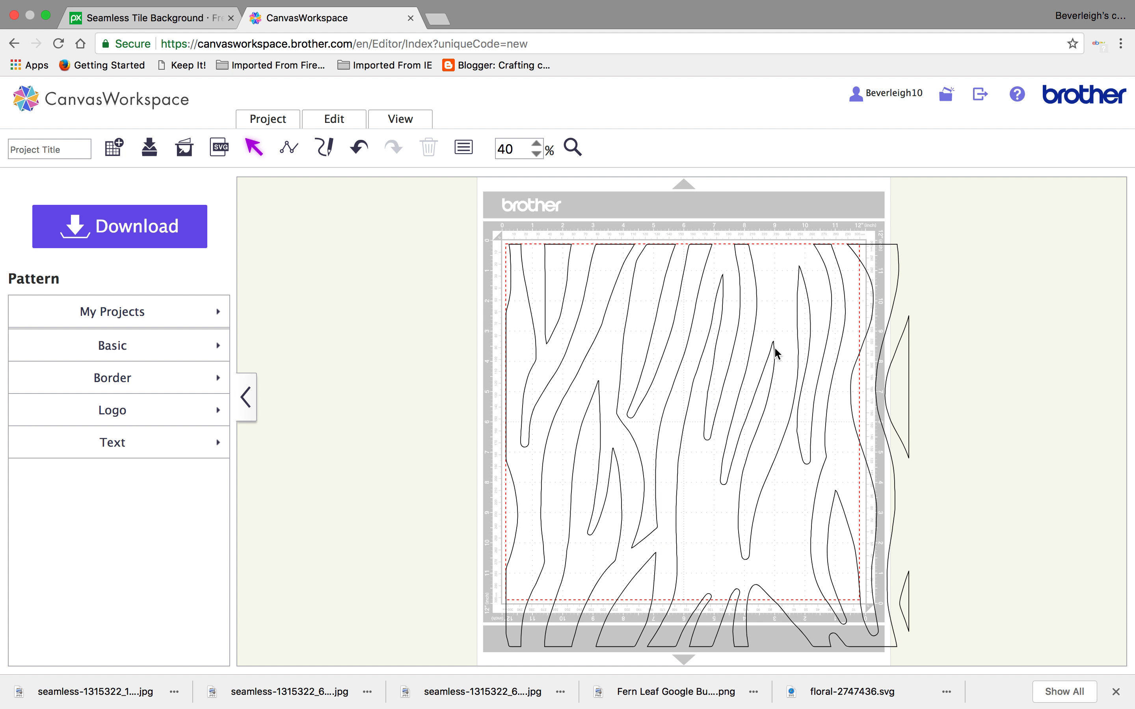
pyautogui.click(767, 387)
pyautogui.moveTo(767, 388); pyautogui.dragTo(1039, 364)
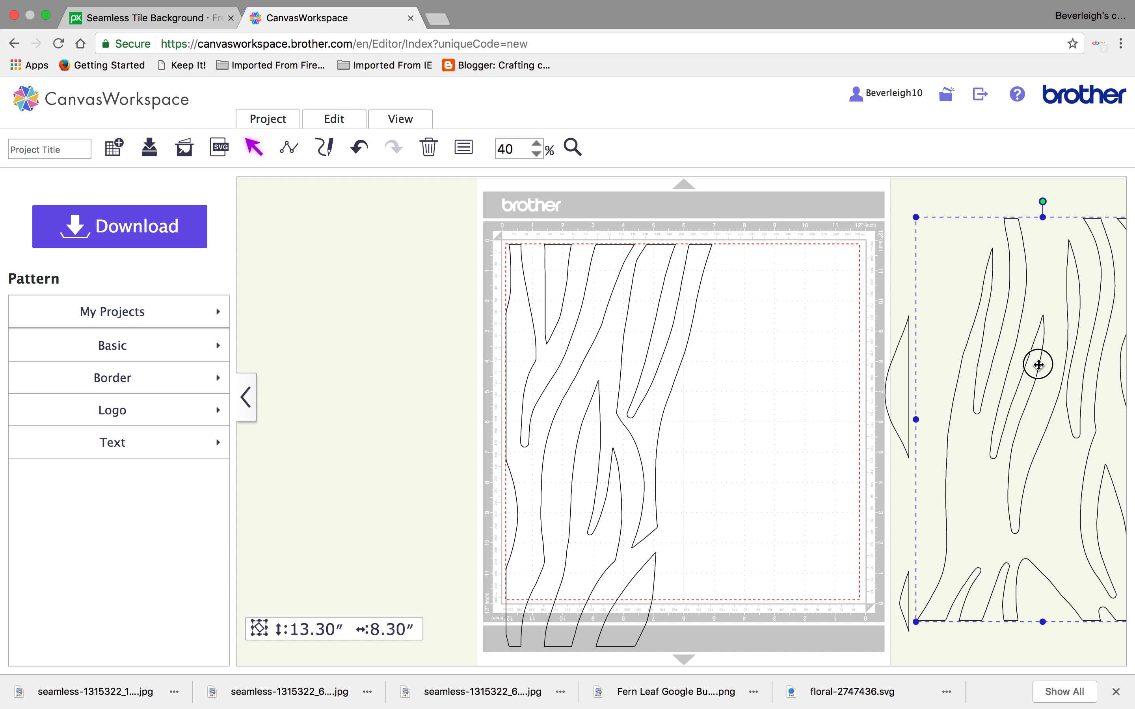
# Delete the two small triangular fragments left beside the mat's right edge.
pyautogui.click(892, 374)
pyautogui.click(893, 381)
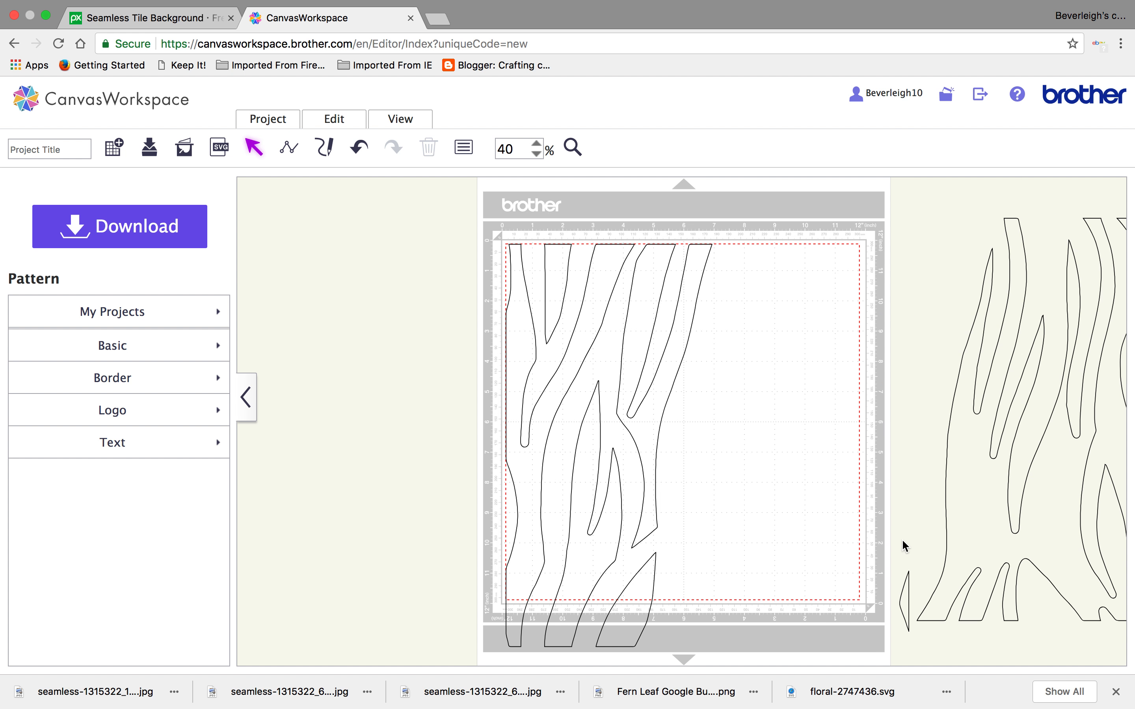
pyautogui.click(902, 595)
pyautogui.click(909, 604)
# Move the large stripe shape partly back onto the mat and delete all the stripe shapes on the mat's left half.
pyautogui.moveTo(1001, 510); pyautogui.dragTo(812, 513)
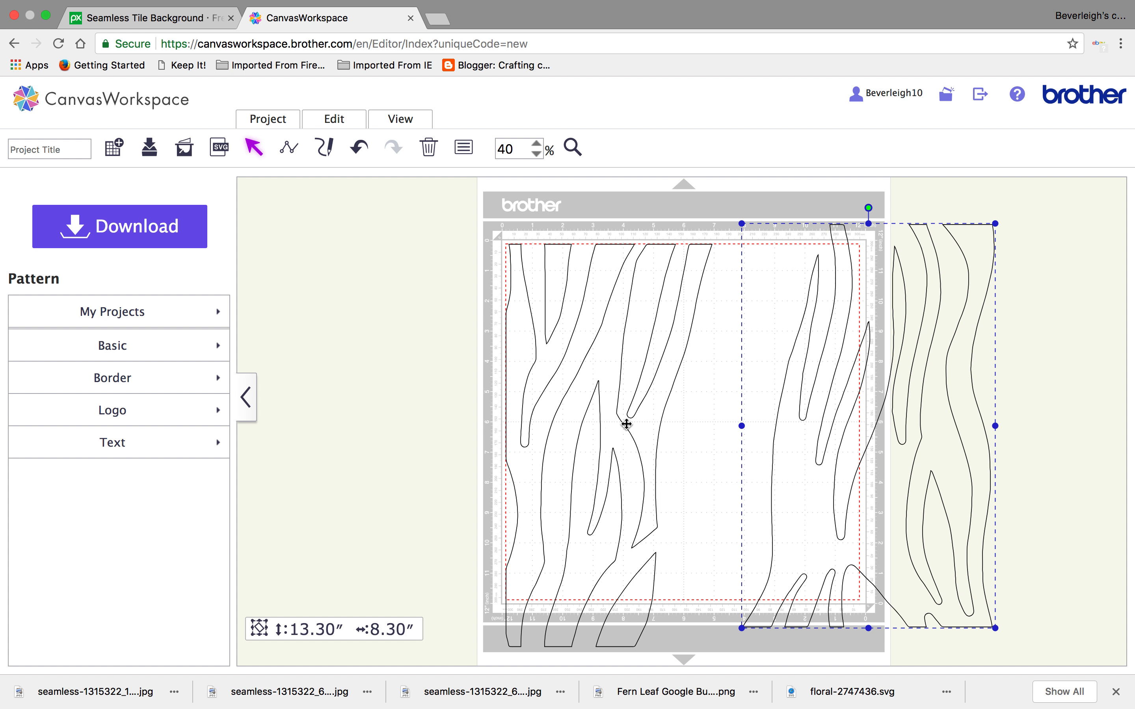
pyautogui.click(626, 423)
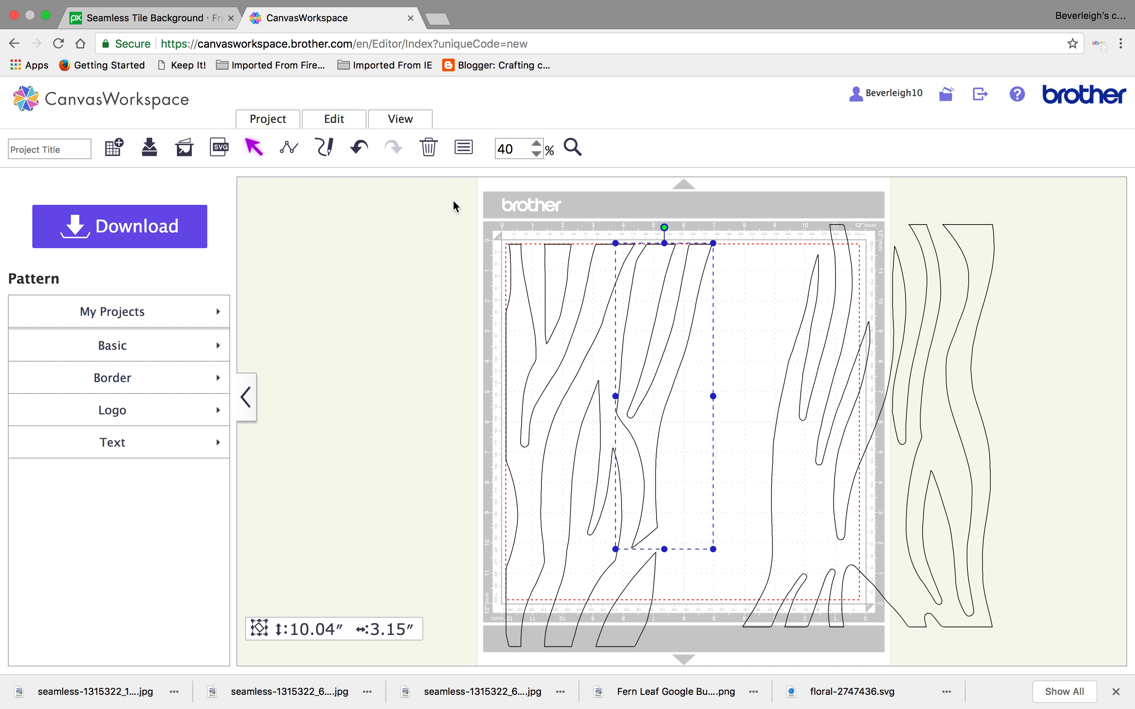
pyautogui.moveTo(452, 201); pyautogui.dragTo(716, 605)
pyautogui.press('Delete')
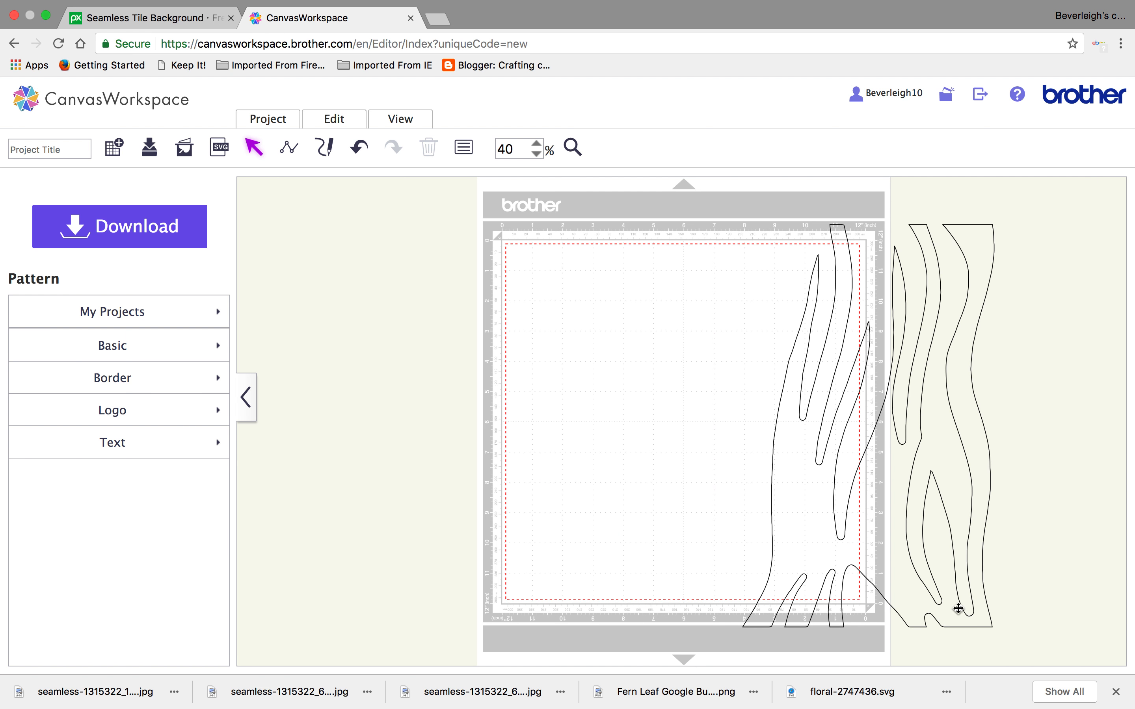
# Scale the stripe shape down to about 3.83 inches high by 2.39 inches wide and place it in the mat's upper-left area.
pyautogui.click(828, 476)
pyautogui.moveTo(807, 435); pyautogui.dragTo(570, 454)
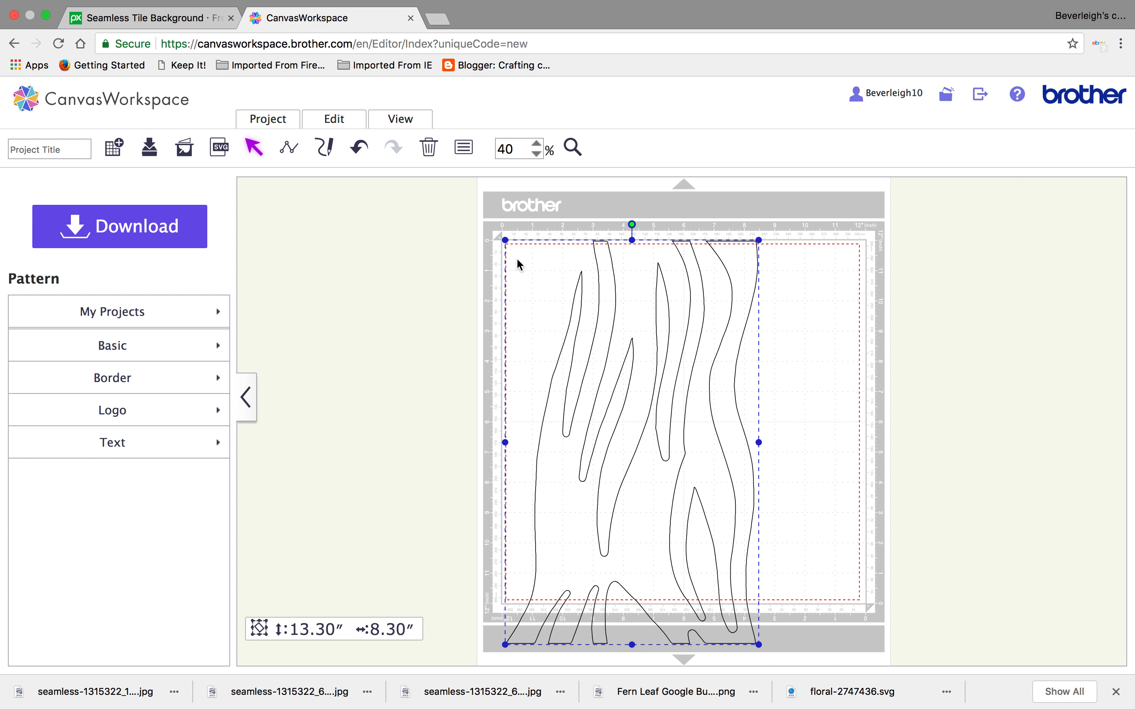
pyautogui.moveTo(505, 240); pyautogui.dragTo(644, 367)
pyautogui.moveTo(716, 567); pyautogui.dragTo(628, 414)
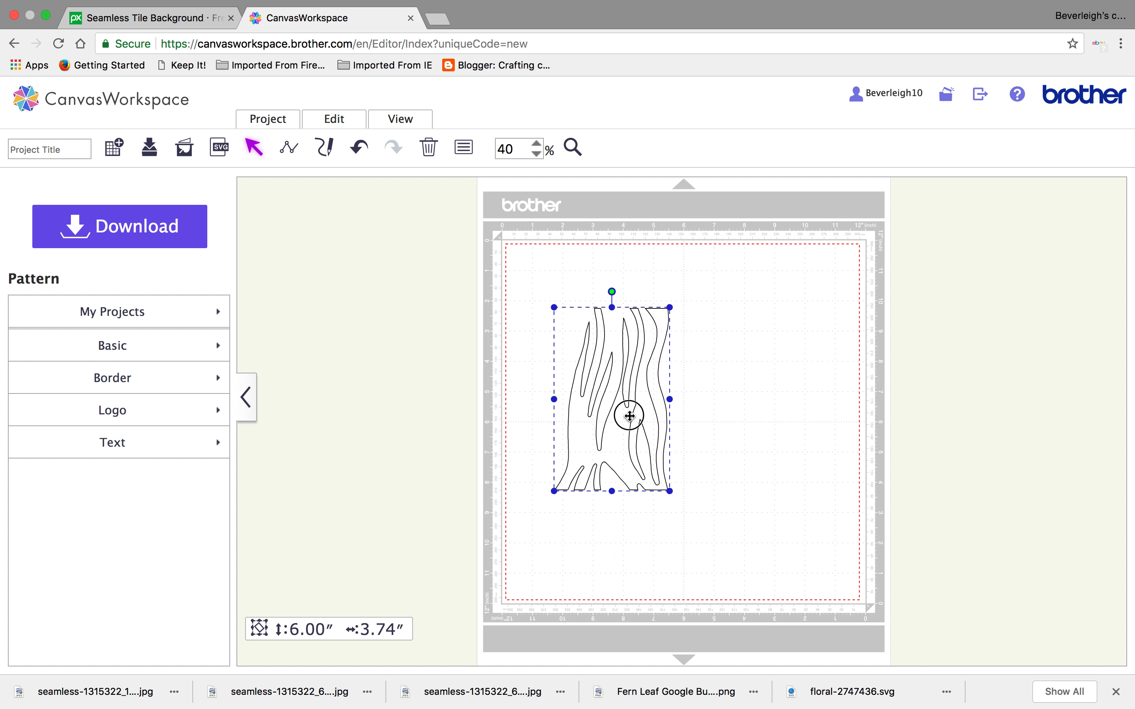
pyautogui.moveTo(554, 307); pyautogui.dragTo(595, 374)
pyautogui.moveTo(643, 446); pyautogui.dragTo(567, 337)
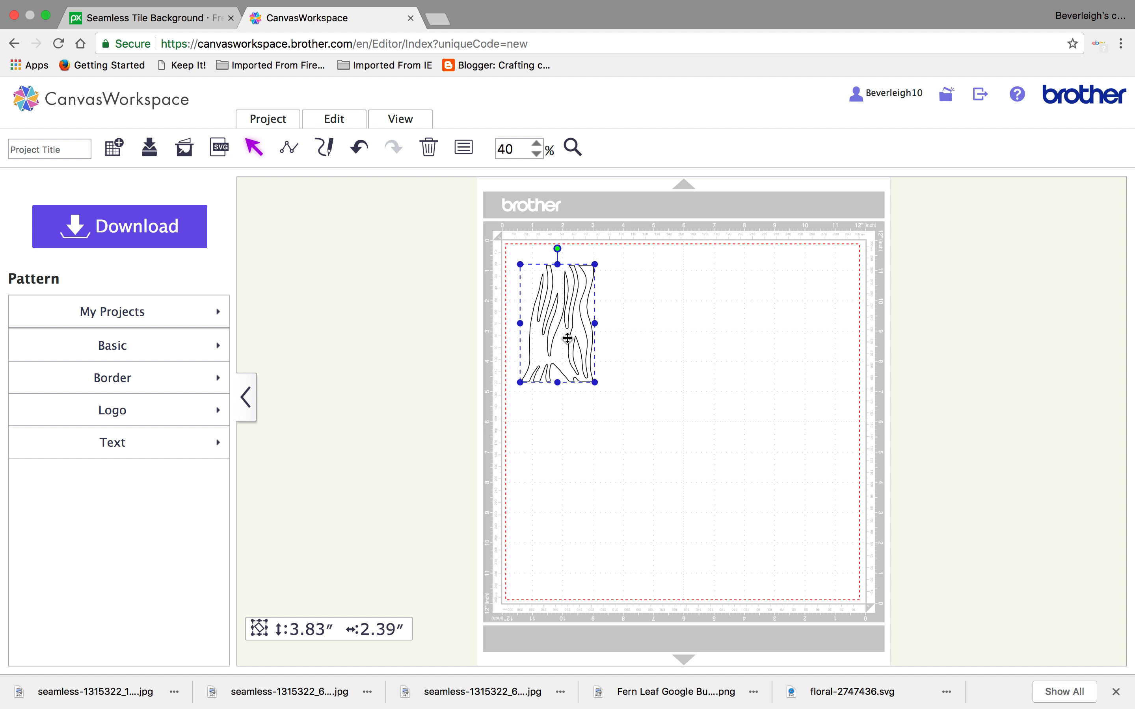
# Duplicate the stripe shape and place the copy so it slightly overlaps the original's left edge.
pyautogui.press('super+c')
pyautogui.press('super+v')
pyautogui.click(565, 473)
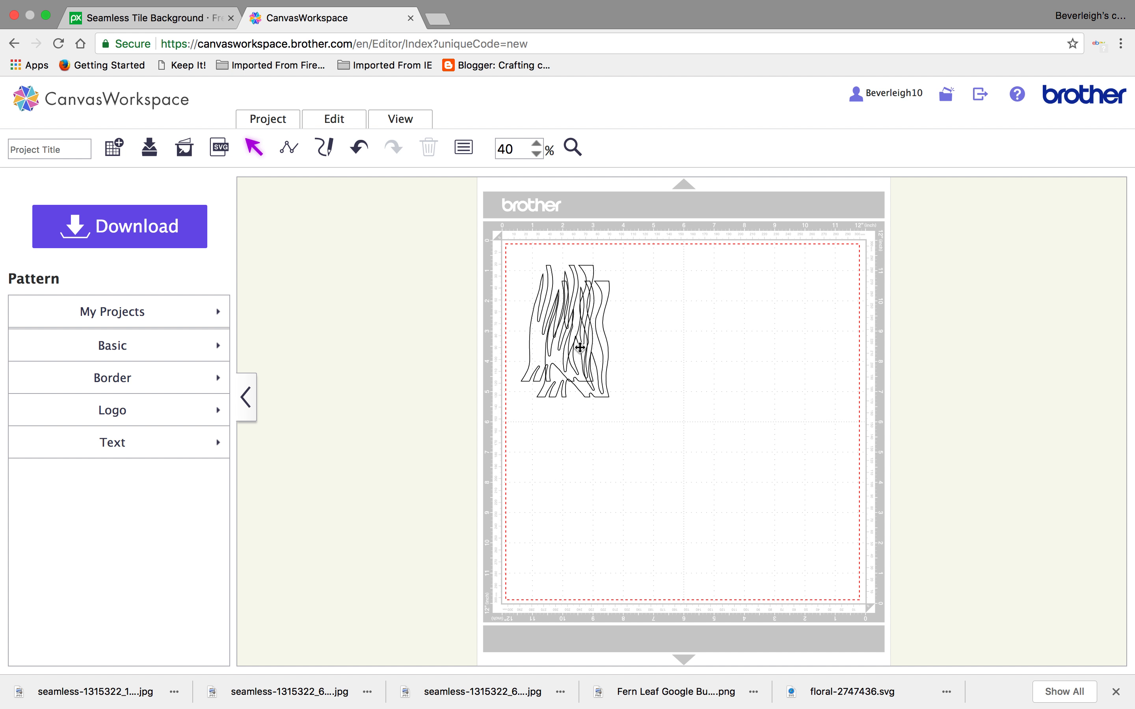
pyautogui.moveTo(580, 347); pyautogui.dragTo(499, 331)
pyautogui.click(739, 437)
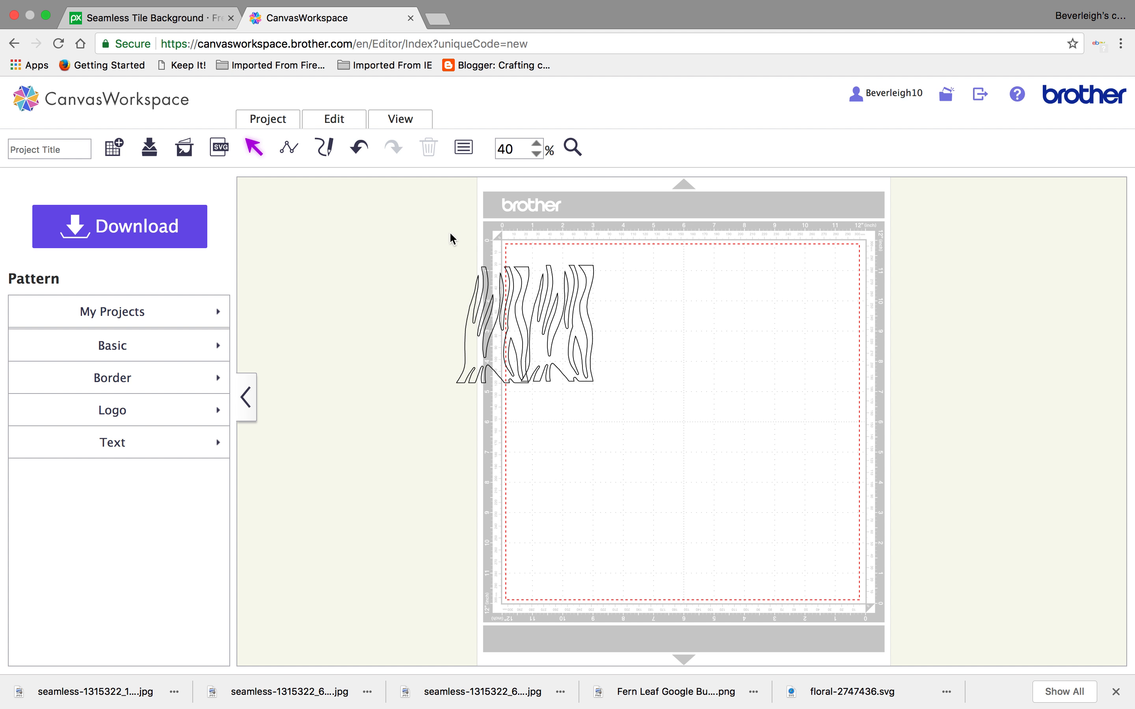
# Align the two stripe shapes along their top edges and try to weld them together.
pyautogui.moveTo(424, 216); pyautogui.dragTo(676, 389)
pyautogui.click(334, 123)
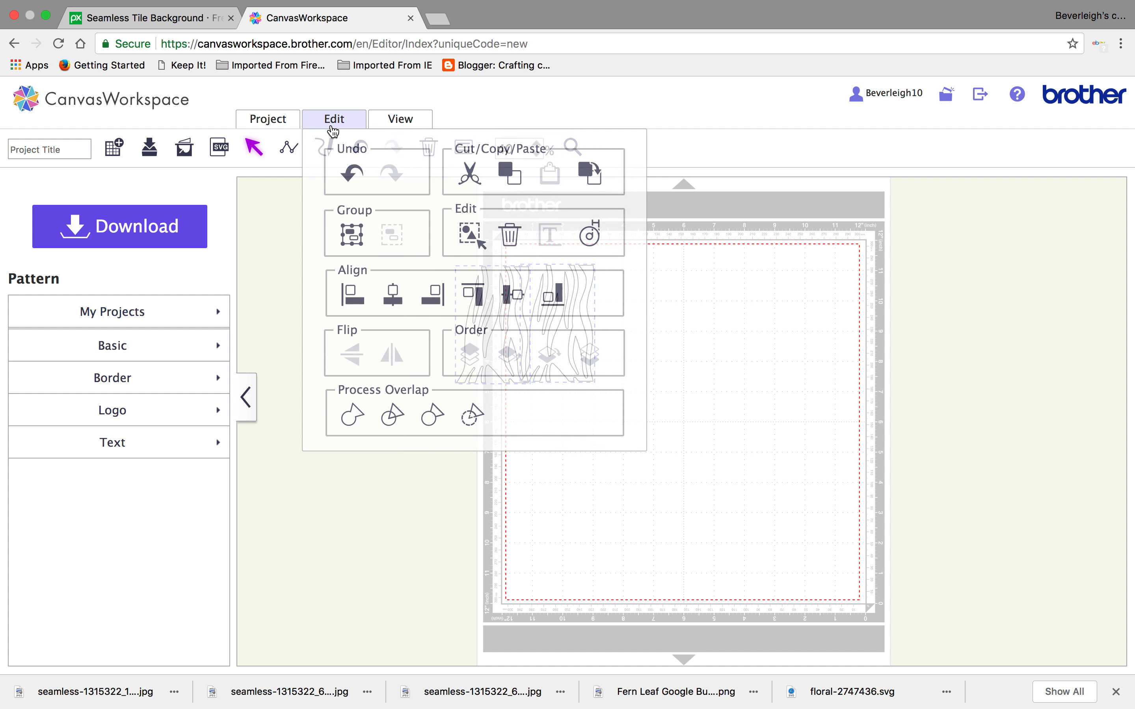
pyautogui.click(473, 293)
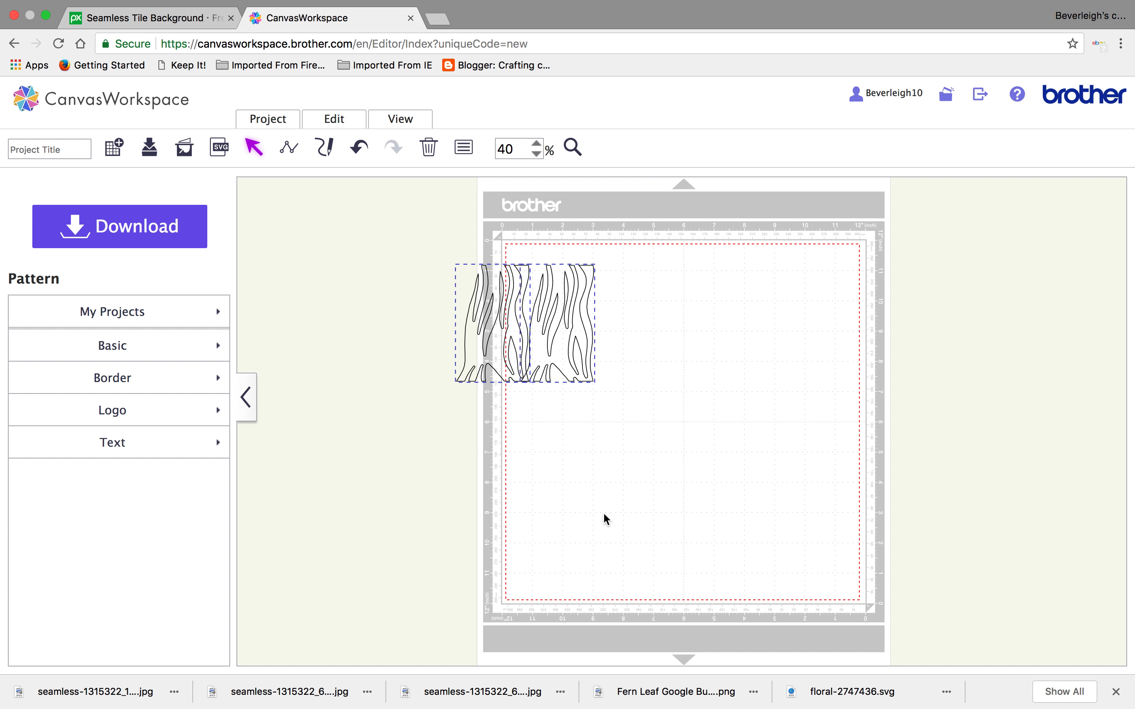
pyautogui.click(335, 119)
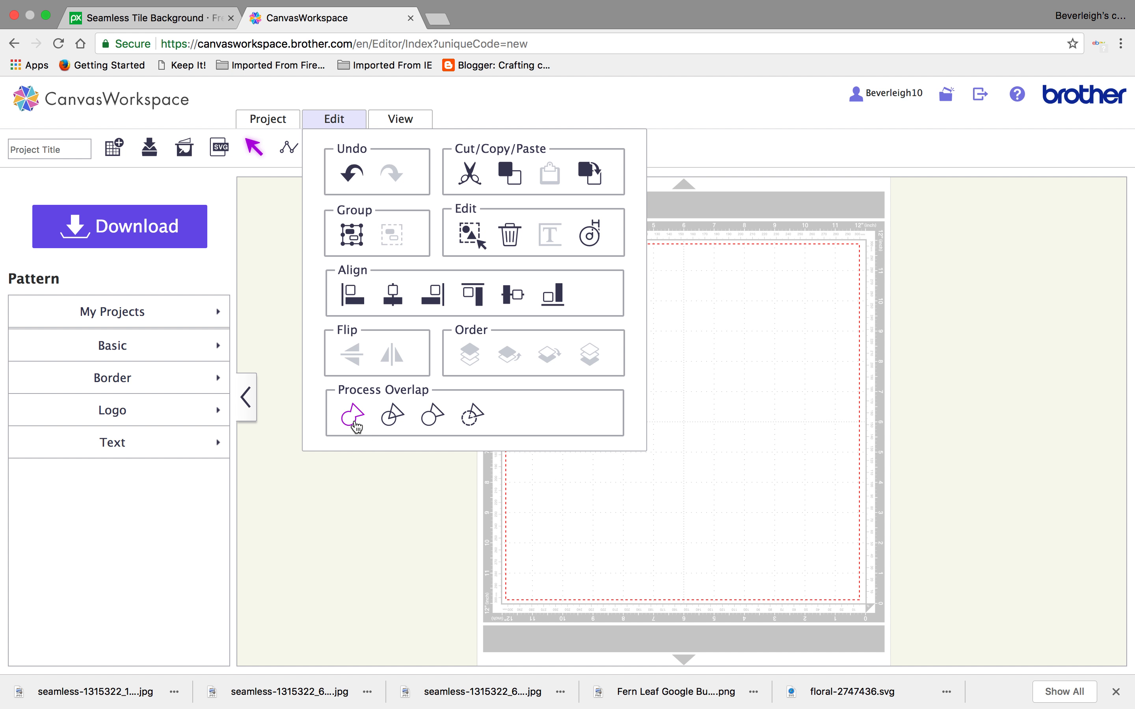
pyautogui.click(353, 418)
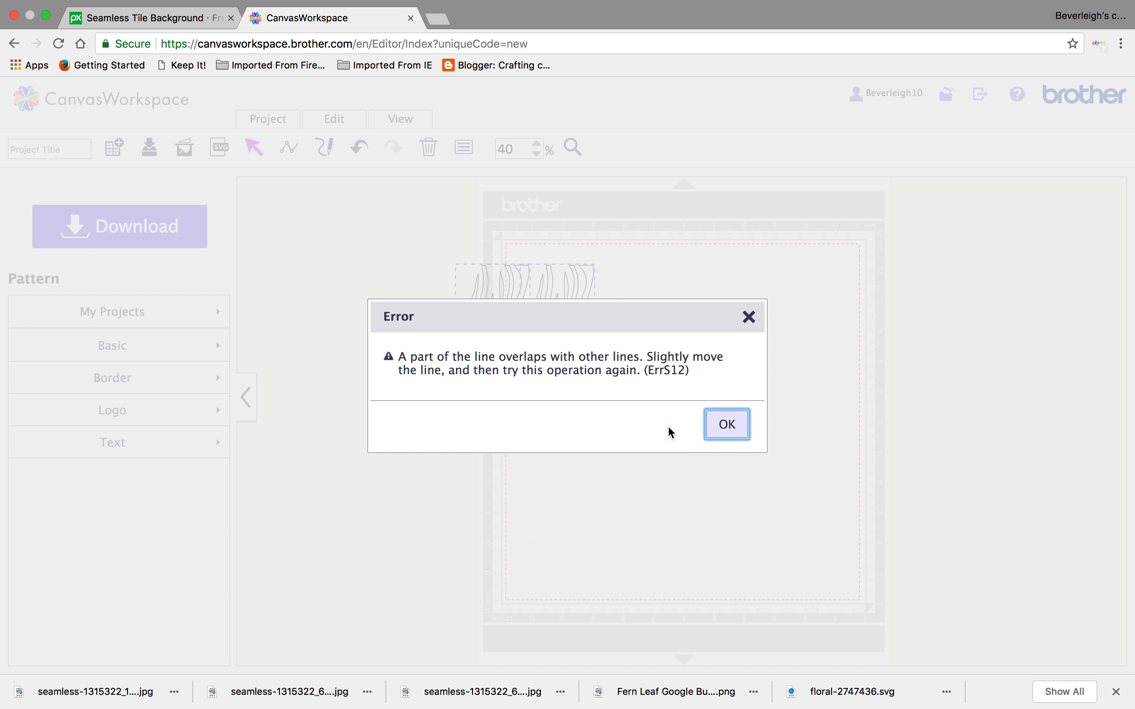
pyautogui.click(727, 424)
# Move the copy so it overlaps the original's right edge and weld the two stripe shapes into one.
pyautogui.click(507, 362)
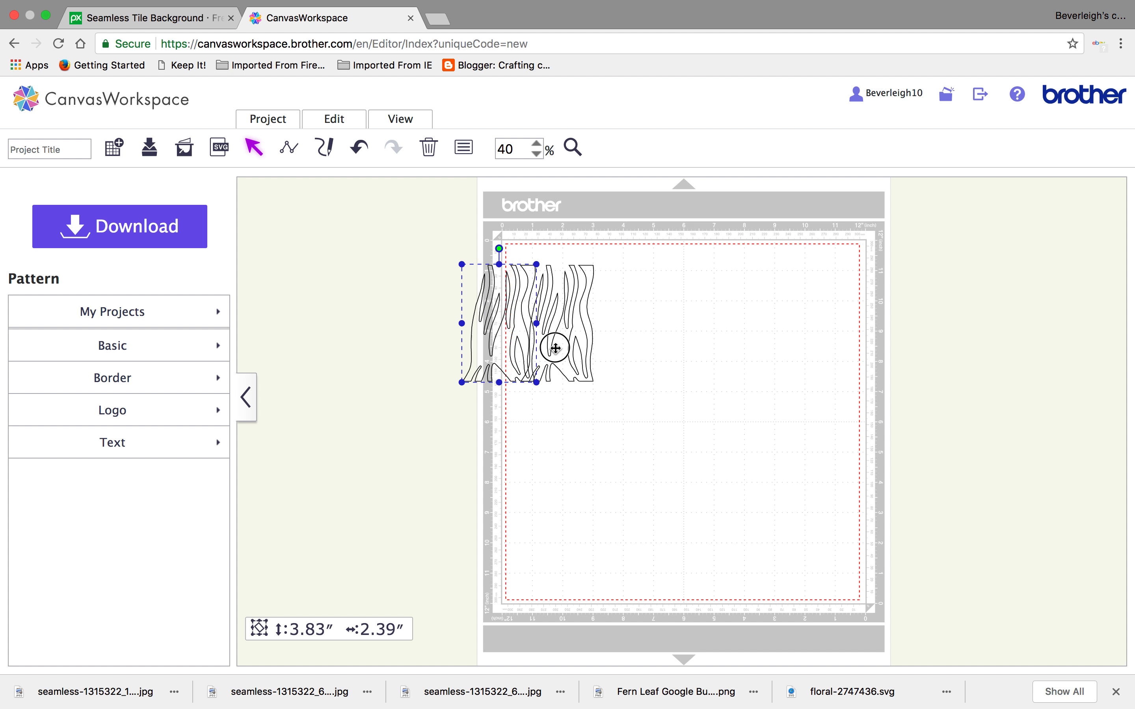
pyautogui.moveTo(556, 348); pyautogui.dragTo(633, 350)
pyautogui.moveTo(461, 243); pyautogui.dragTo(683, 387)
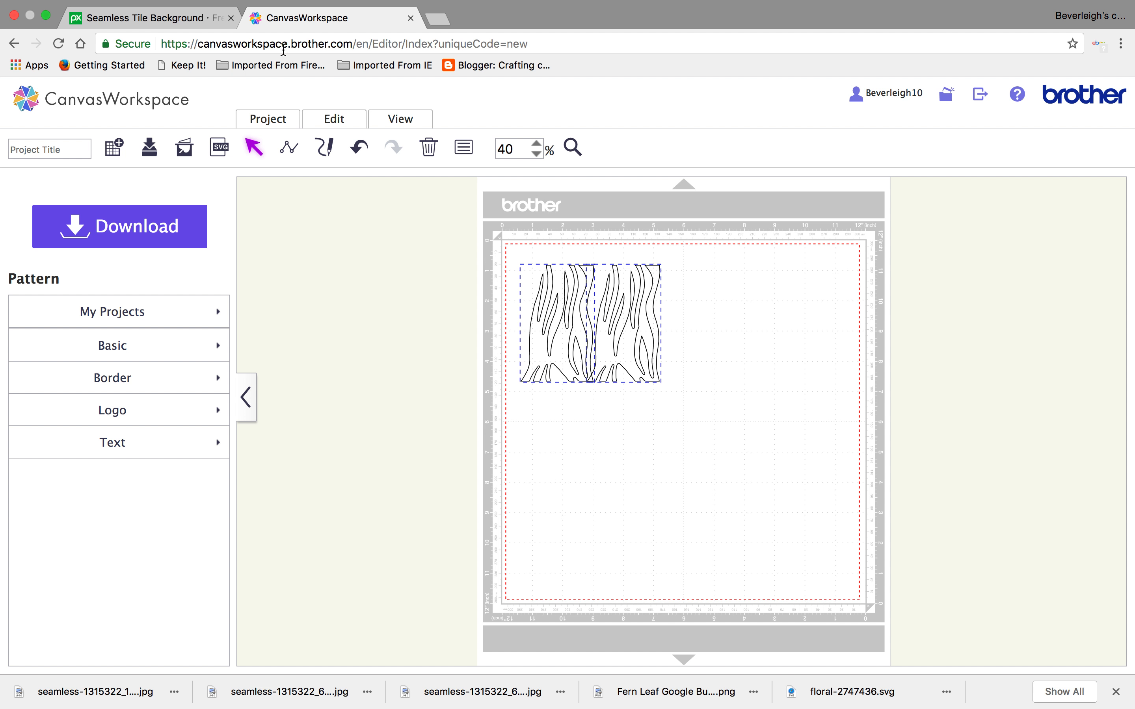
pyautogui.click(343, 123)
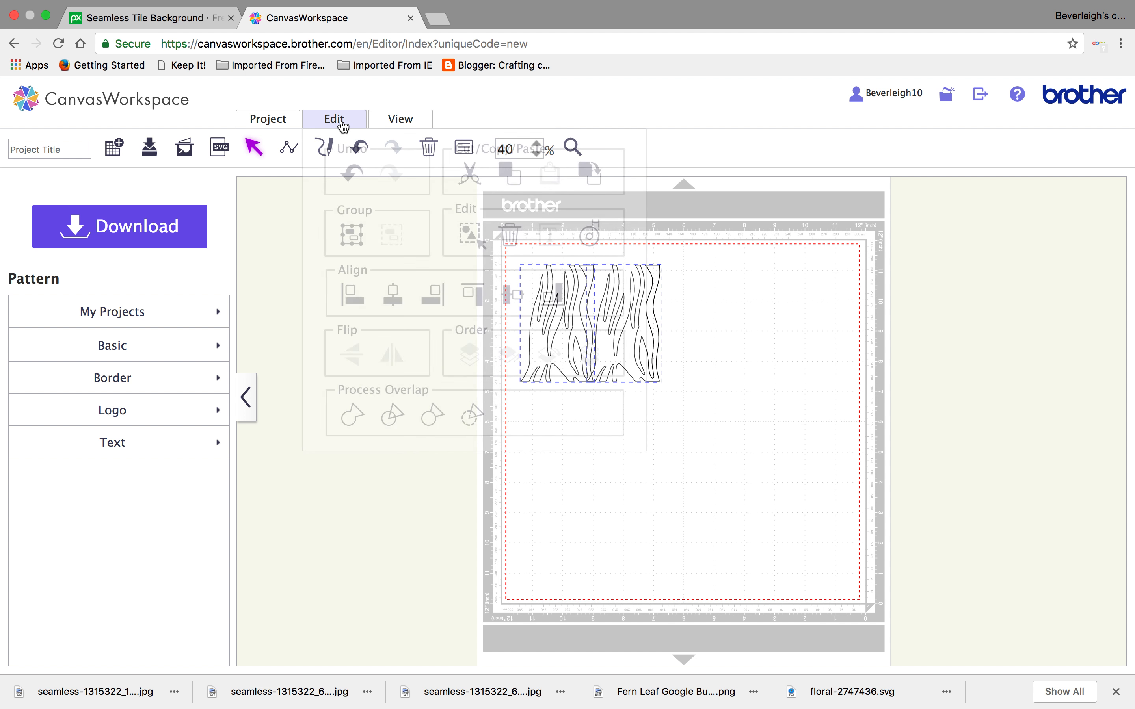
pyautogui.click(356, 414)
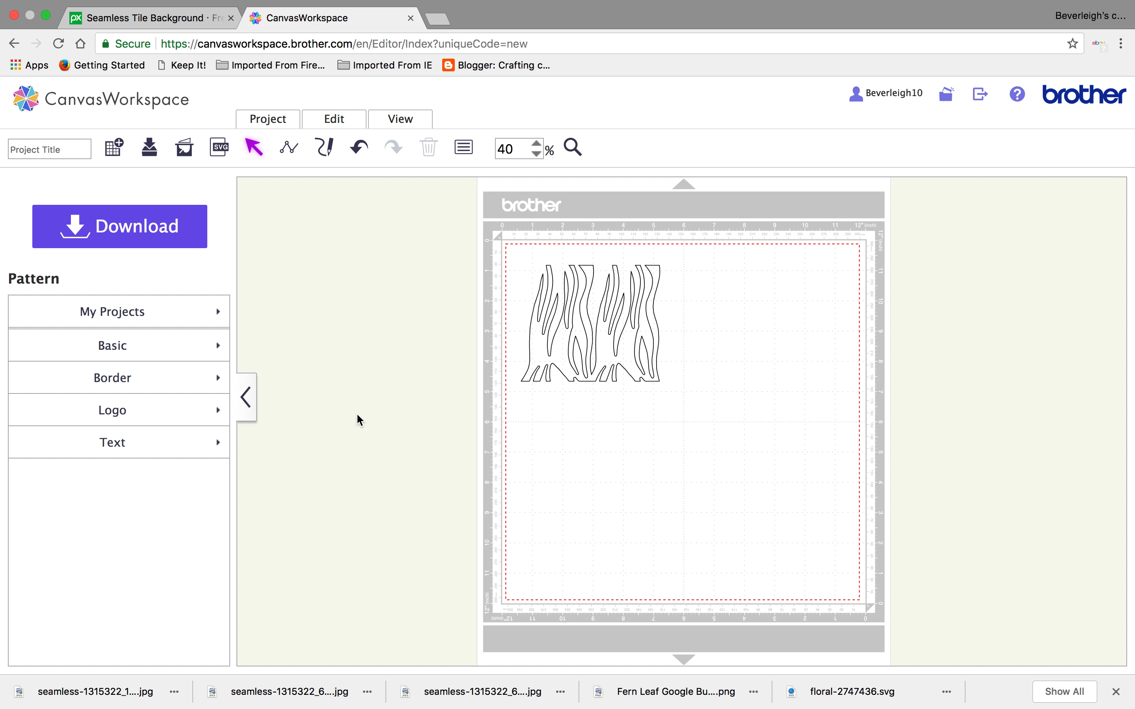
# Duplicate the welded stripe piece and position the copy so it slightly overlaps the piece's right edge.
pyautogui.click(651, 299)
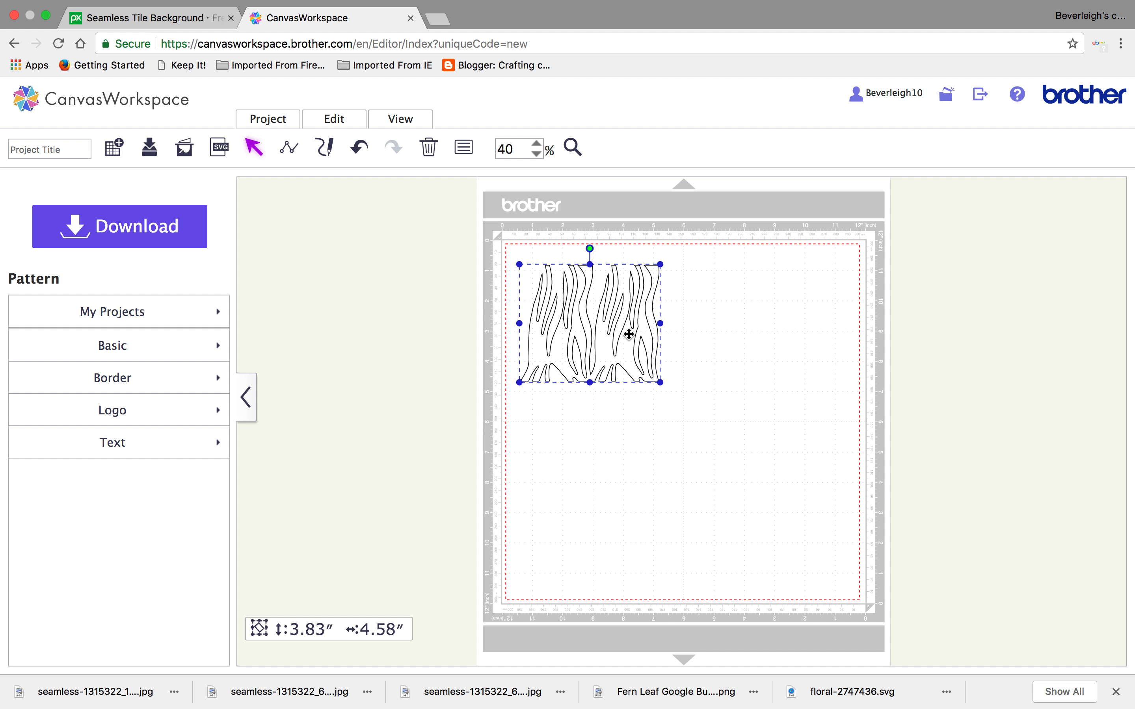
pyautogui.click(616, 344)
pyautogui.click(623, 383)
pyautogui.click(634, 359)
pyautogui.moveTo(588, 335)
pyautogui.mouseDown()
pyautogui.moveTo(612, 330)
pyautogui.moveTo(534, 317)
pyautogui.moveTo(575, 321)
pyautogui.moveTo(586, 335)
pyautogui.mouseUp()
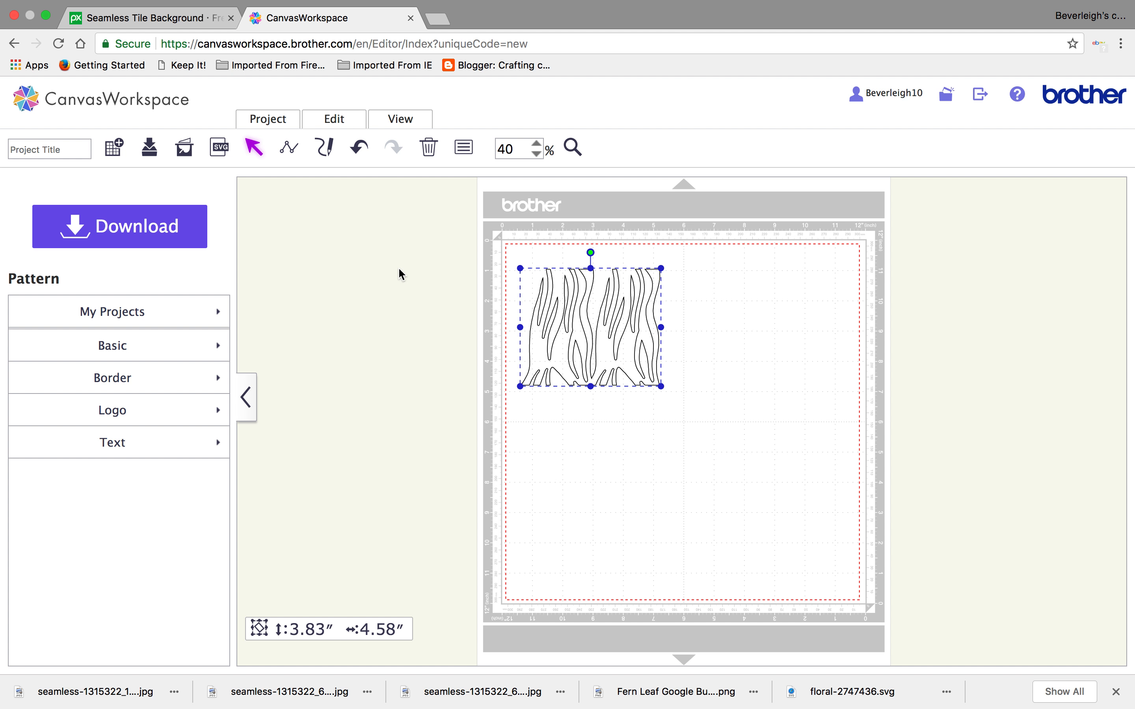
pyautogui.press('super+v')
pyautogui.moveTo(610, 377); pyautogui.dragTo(782, 386)
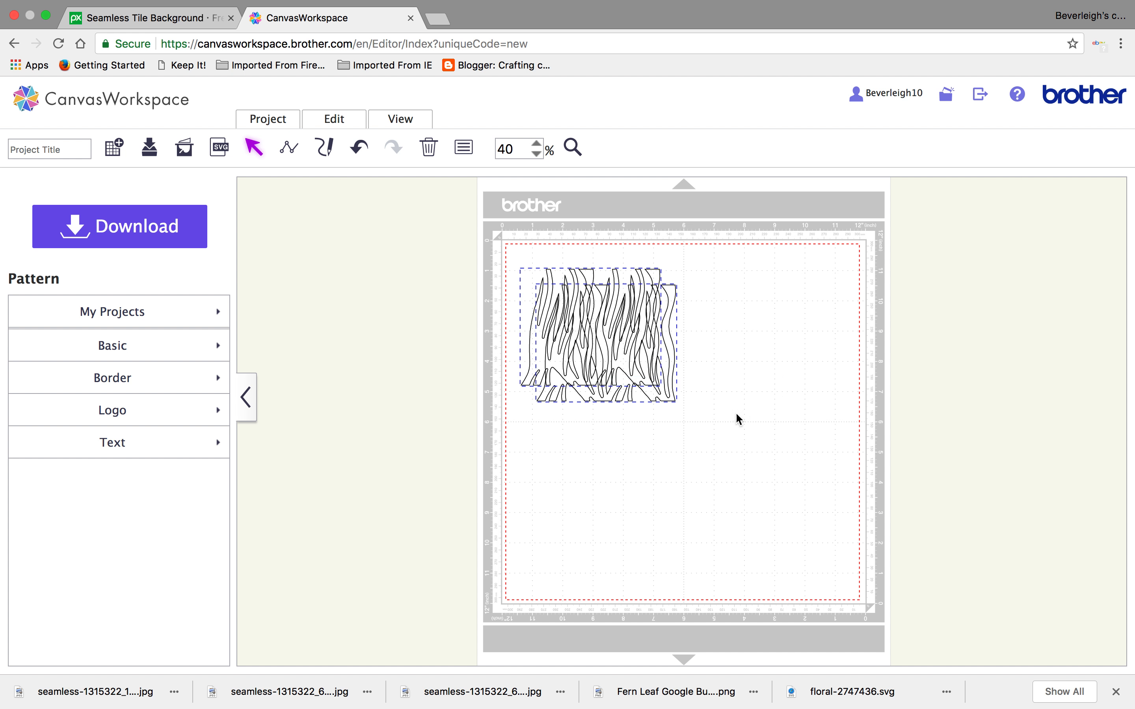
pyautogui.click(642, 443)
pyautogui.moveTo(653, 331); pyautogui.dragTo(773, 316)
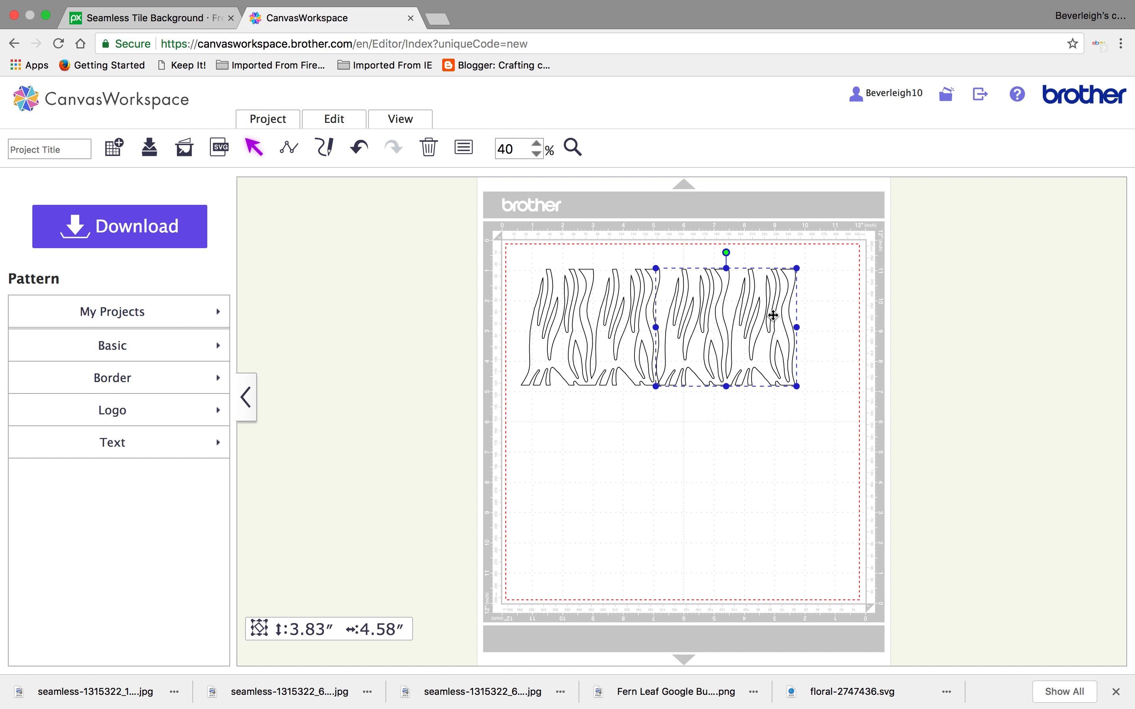
pyautogui.click(735, 324)
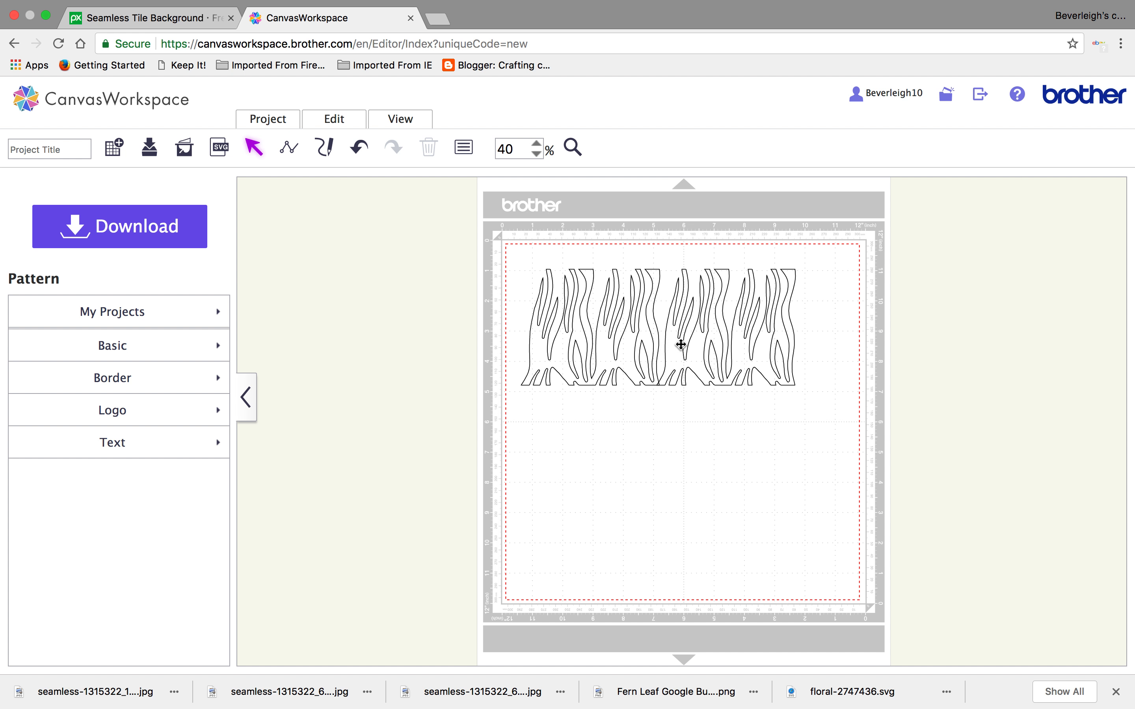
pyautogui.click(681, 345)
pyautogui.press('Left')
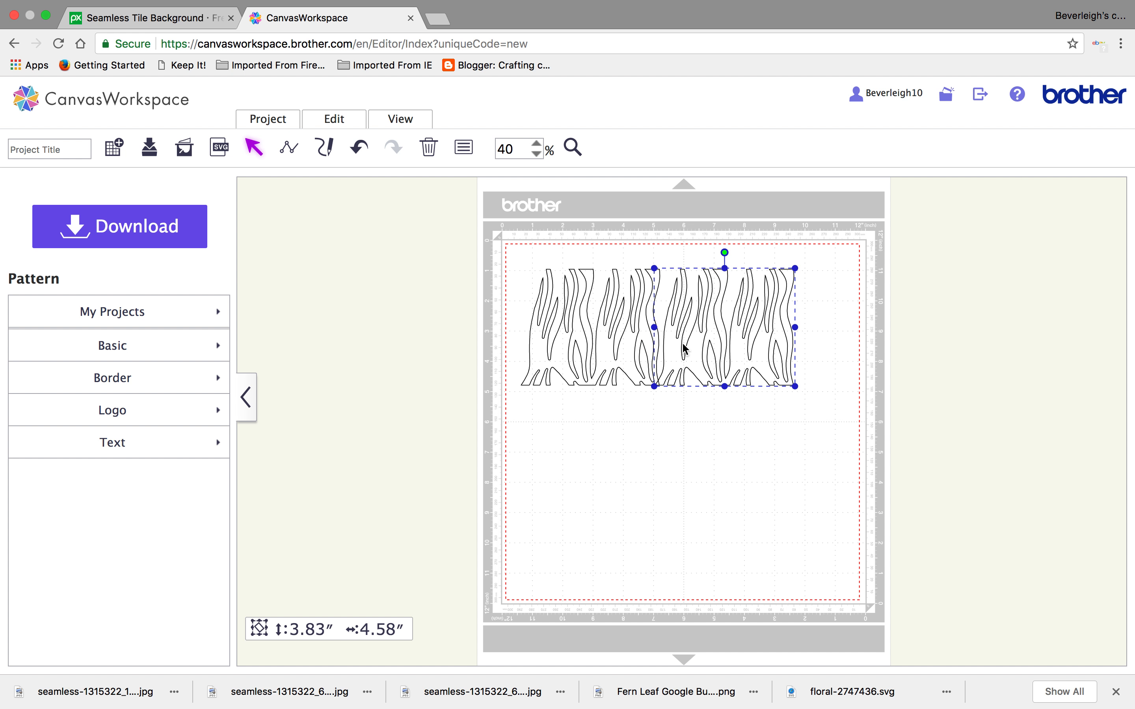
# Align the two stripe pieces along their top edges and weld them into one wide strip.
pyautogui.keyDown('shift'); pyautogui.click(576, 300); pyautogui.keyUp('shift')
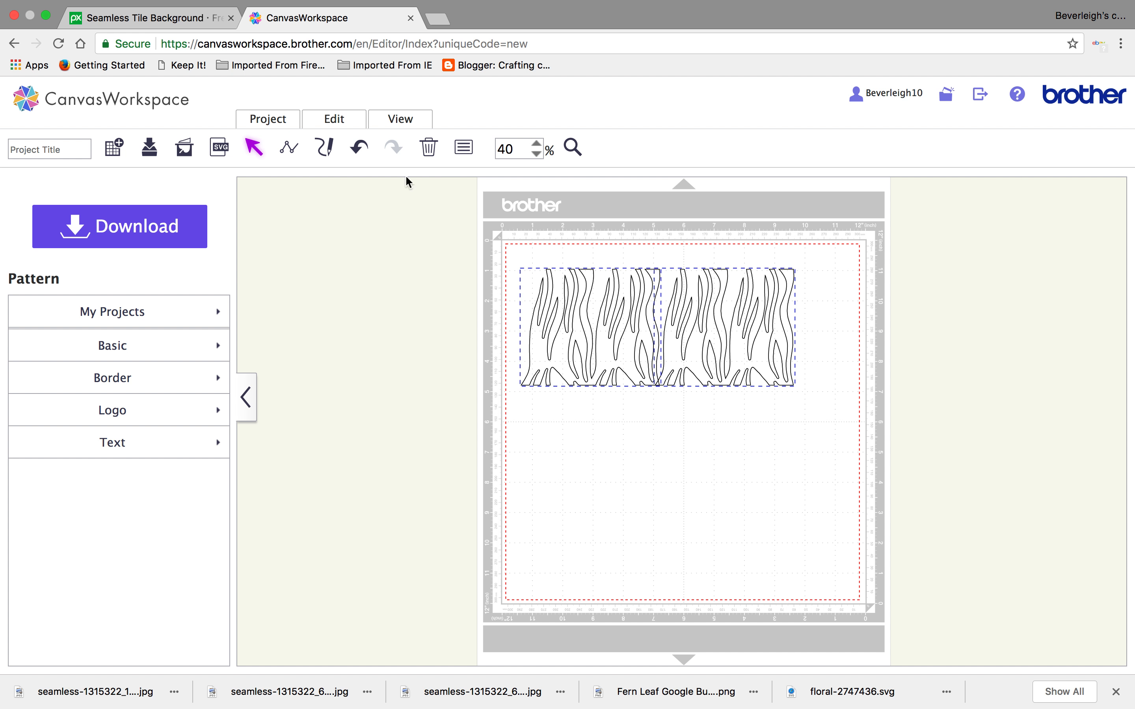
pyautogui.click(346, 124)
pyautogui.click(481, 286)
pyautogui.moveTo(486, 248); pyautogui.dragTo(815, 440)
pyautogui.click(339, 117)
pyautogui.click(355, 413)
# Move the wide stripe strip to the mat's lower half and place a duplicate above it, slightly overlapping its top edge.
pyautogui.click(672, 364)
pyautogui.moveTo(671, 364); pyautogui.dragTo(680, 502)
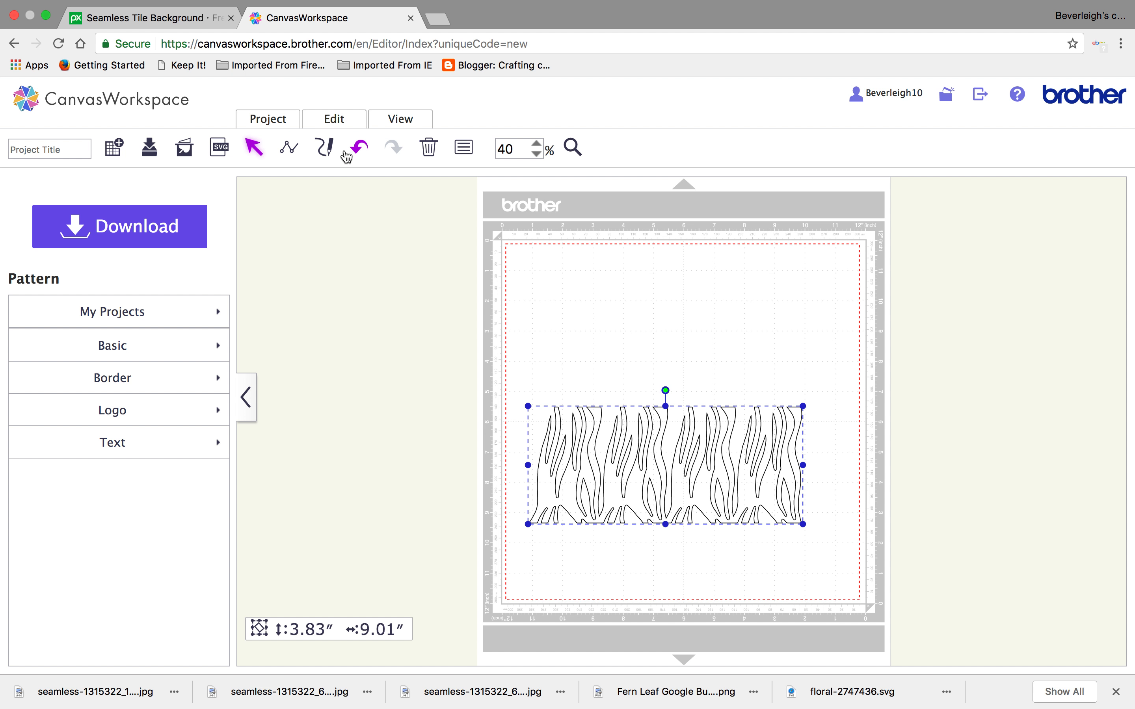
pyautogui.click(345, 123)
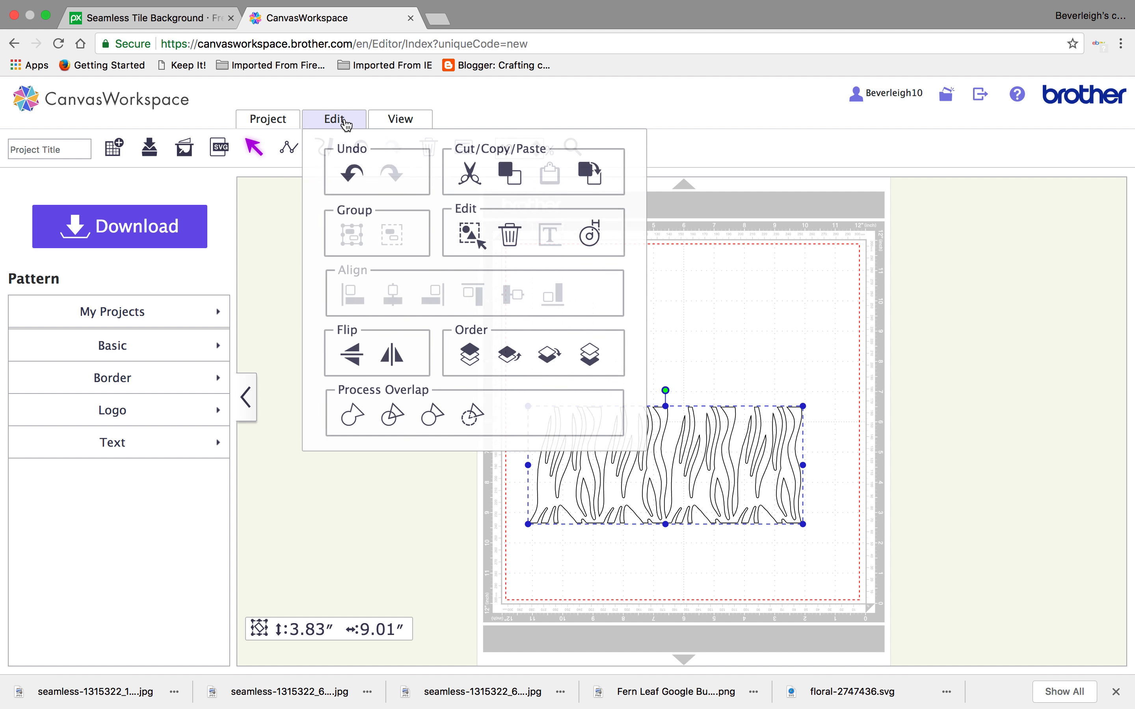
pyautogui.click(592, 173)
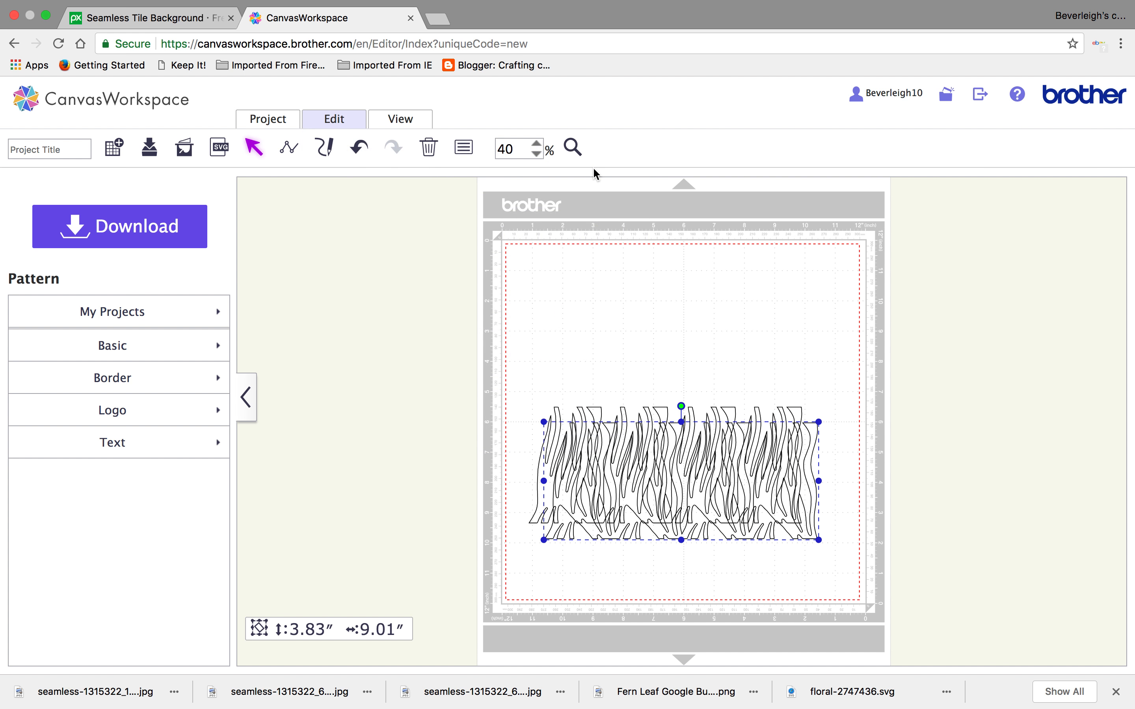
pyautogui.moveTo(696, 505); pyautogui.dragTo(692, 379)
pyautogui.click(699, 471)
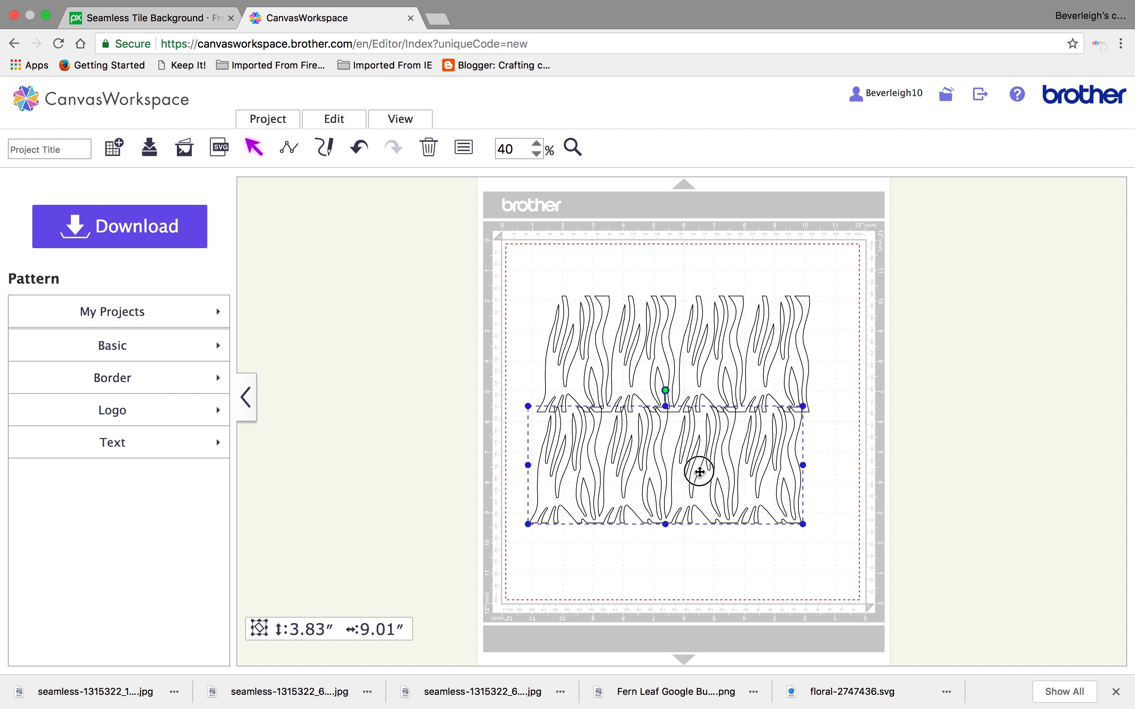
pyautogui.click(659, 358)
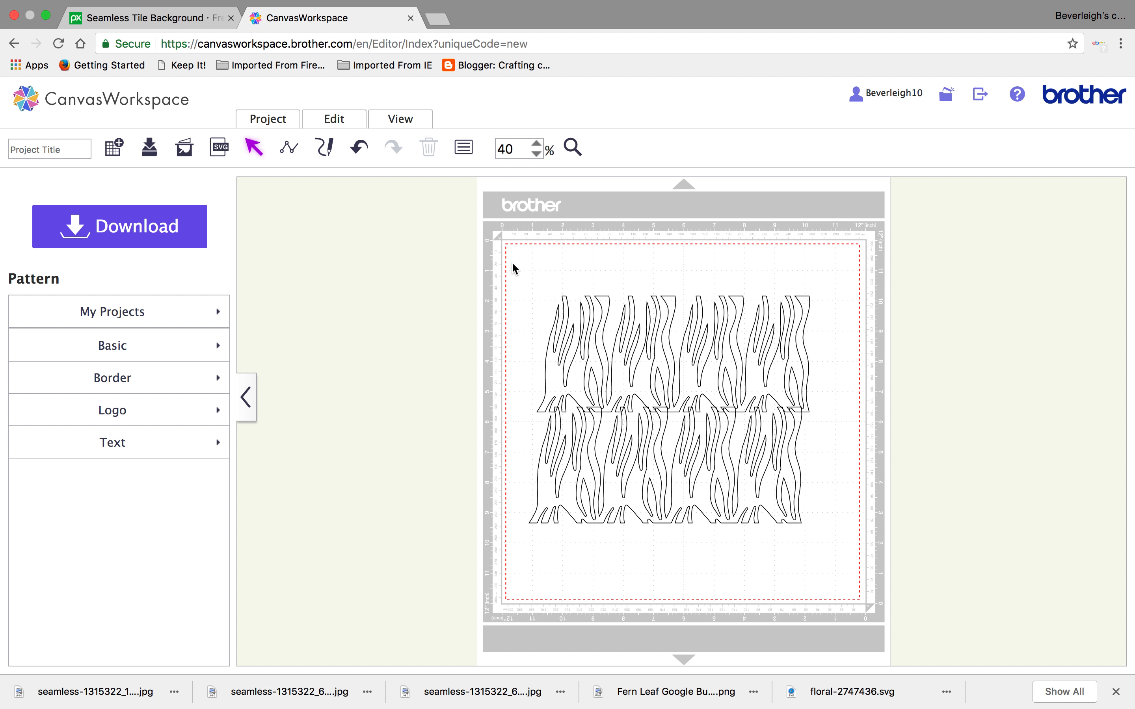
# Weld the upper and lower stripe rows into one pattern block and reposition it near the middle of the mat.
pyautogui.moveTo(513, 267); pyautogui.dragTo(834, 577)
pyautogui.click(330, 120)
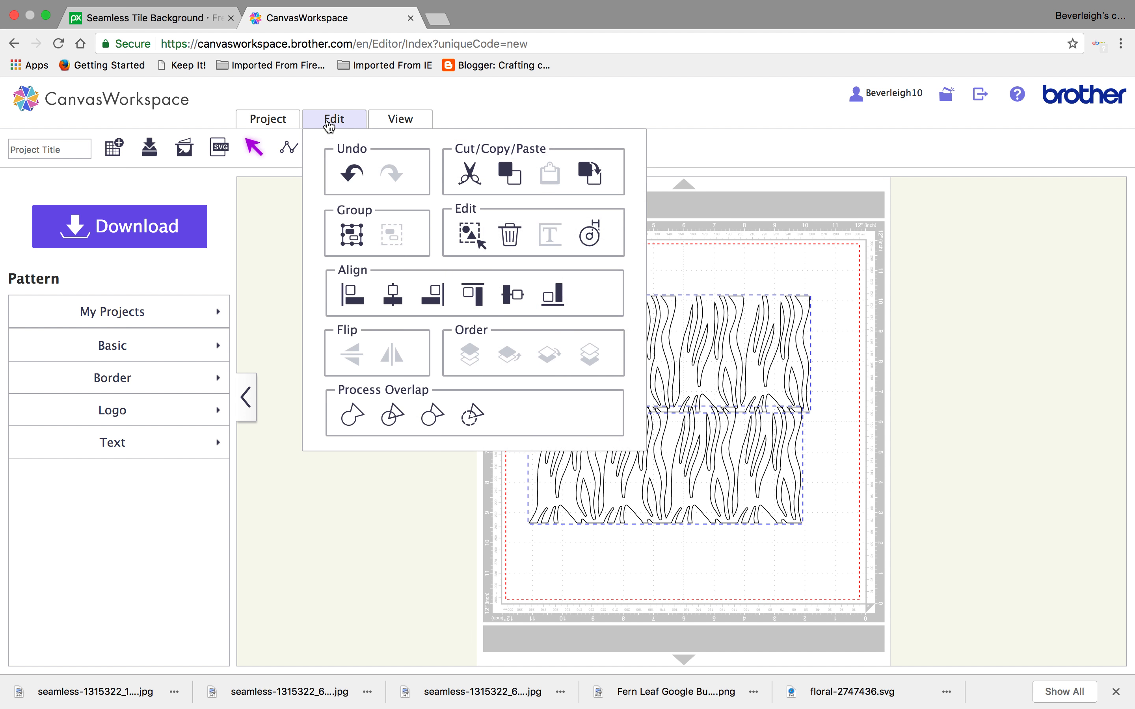
pyautogui.click(349, 420)
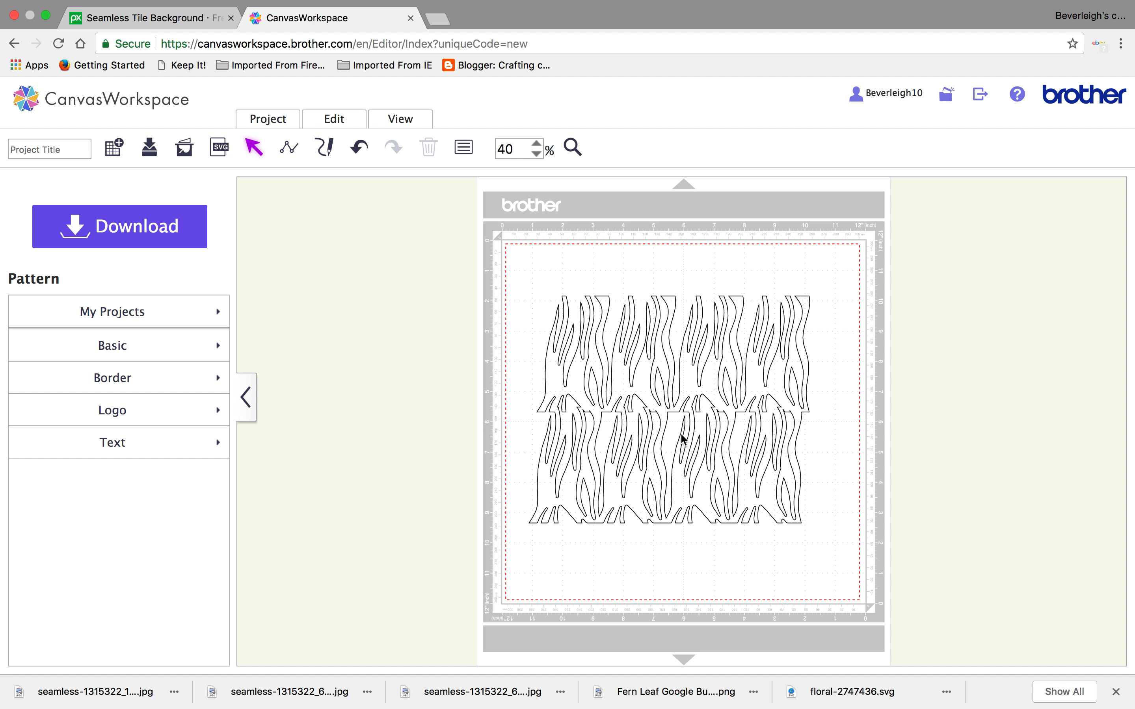
pyautogui.moveTo(689, 385)
pyautogui.mouseDown()
pyautogui.moveTo(658, 375)
pyautogui.moveTo(656, 406)
pyautogui.moveTo(681, 372)
pyautogui.mouseUp()
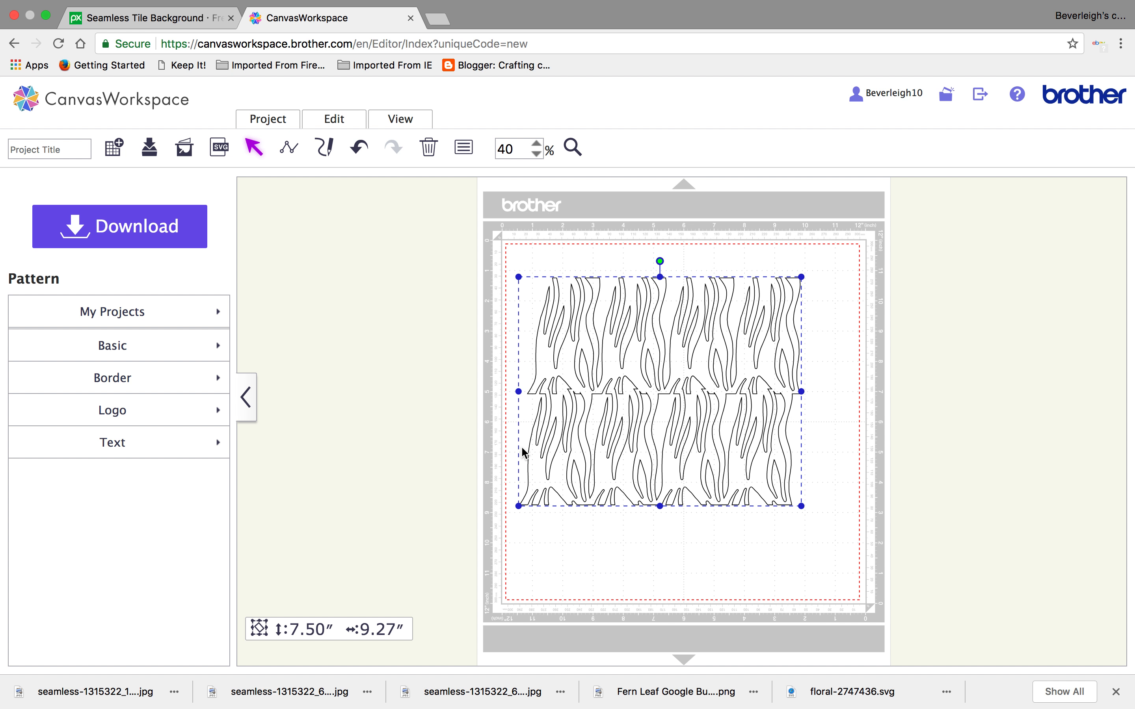
pyautogui.moveTo(658, 319); pyautogui.dragTo(659, 334)
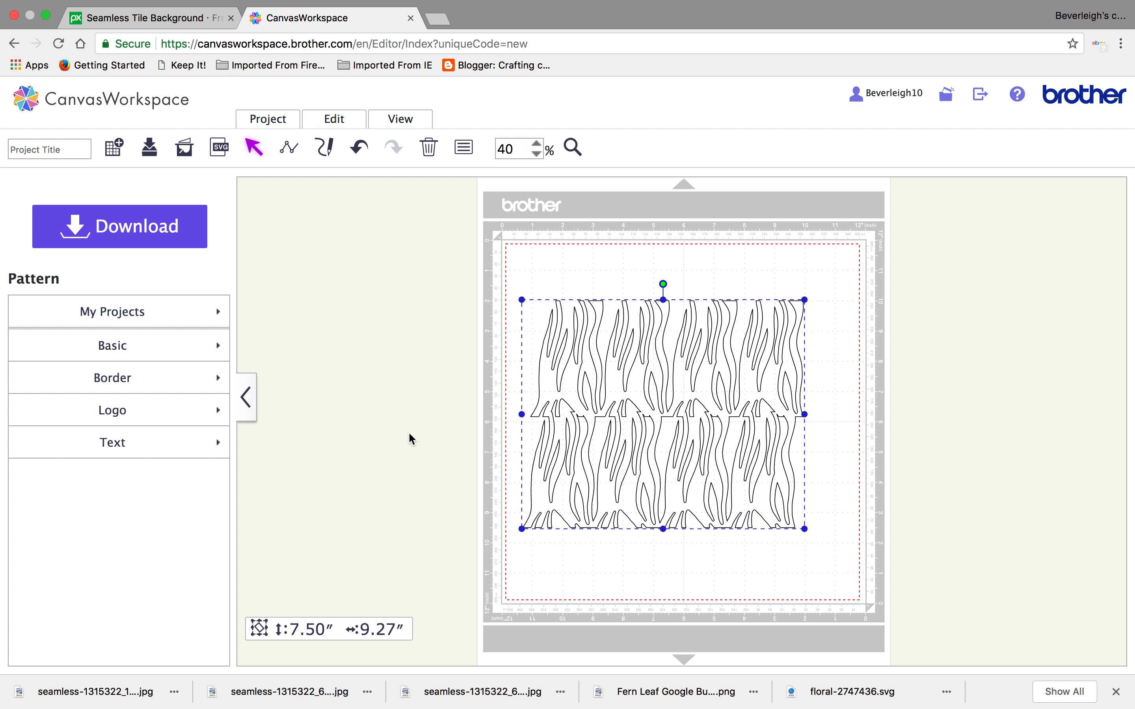
# Add a text object in the heavy decorative serif font with the curled C and move it above the stripe block.
pyautogui.click(175, 453)
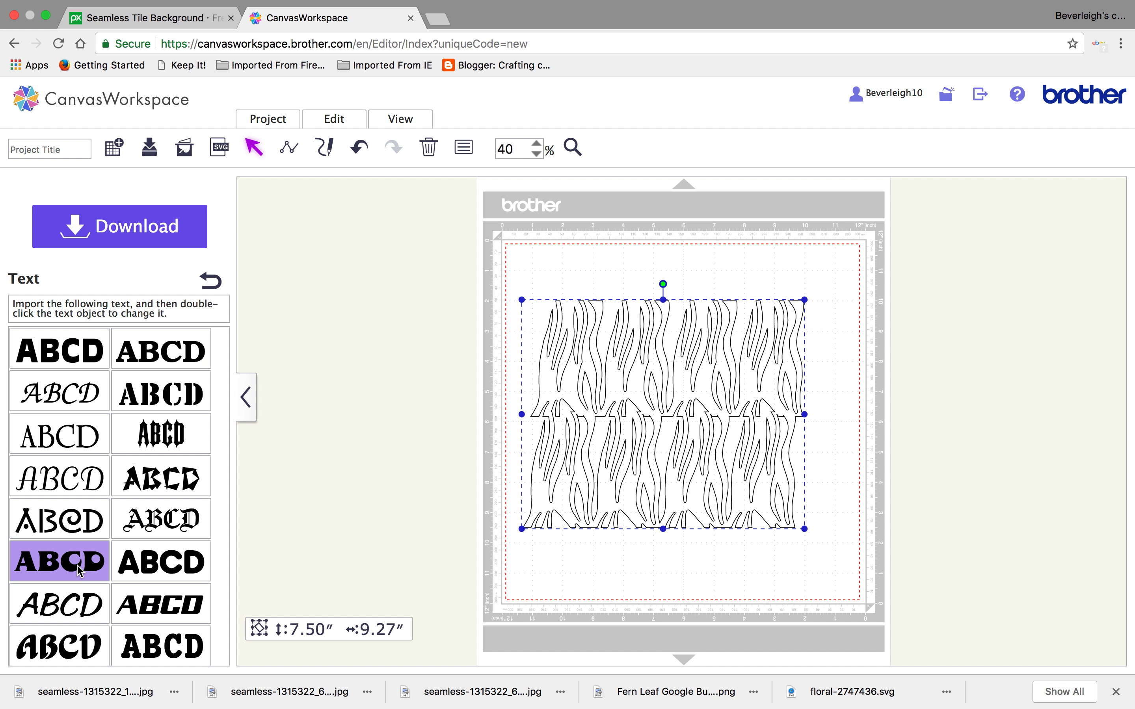
pyautogui.click(80, 572)
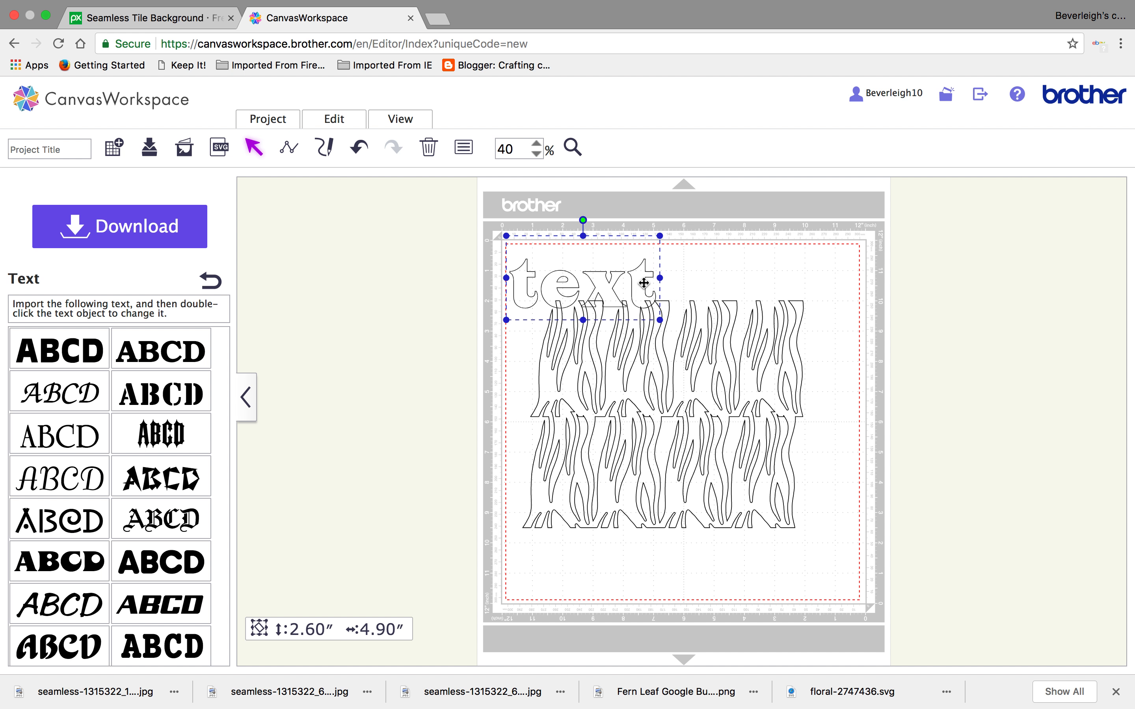
pyautogui.click(631, 237)
pyautogui.click(621, 268)
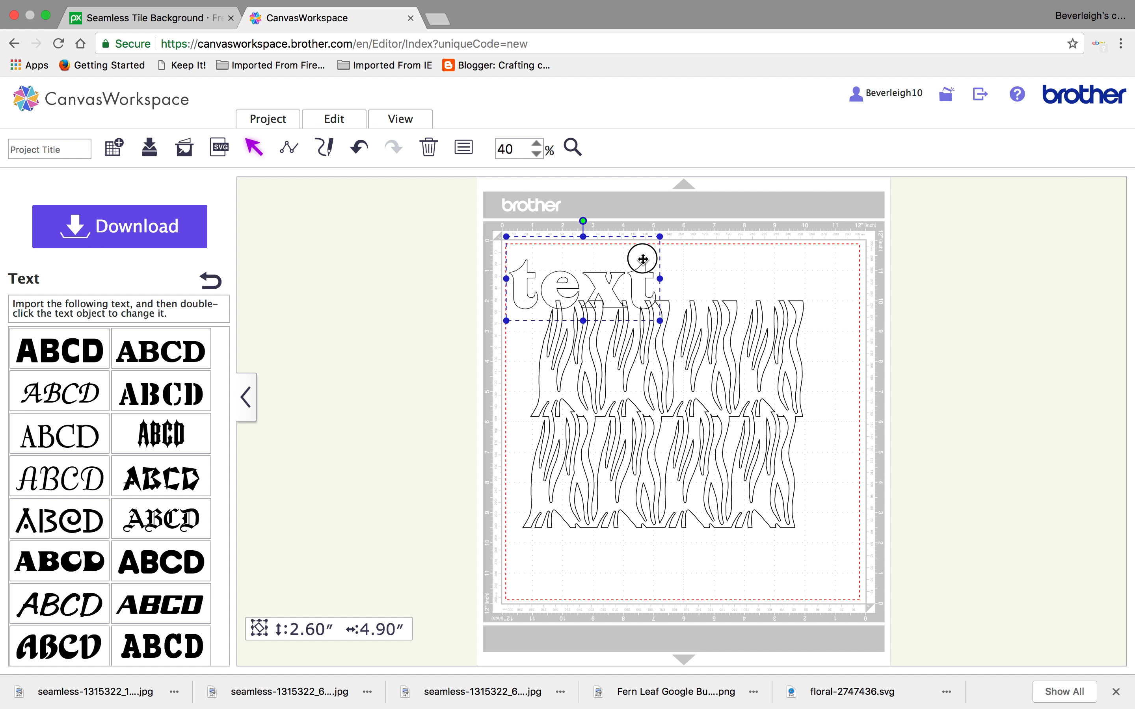
pyautogui.moveTo(636, 273); pyautogui.dragTo(669, 237)
pyautogui.click(688, 251)
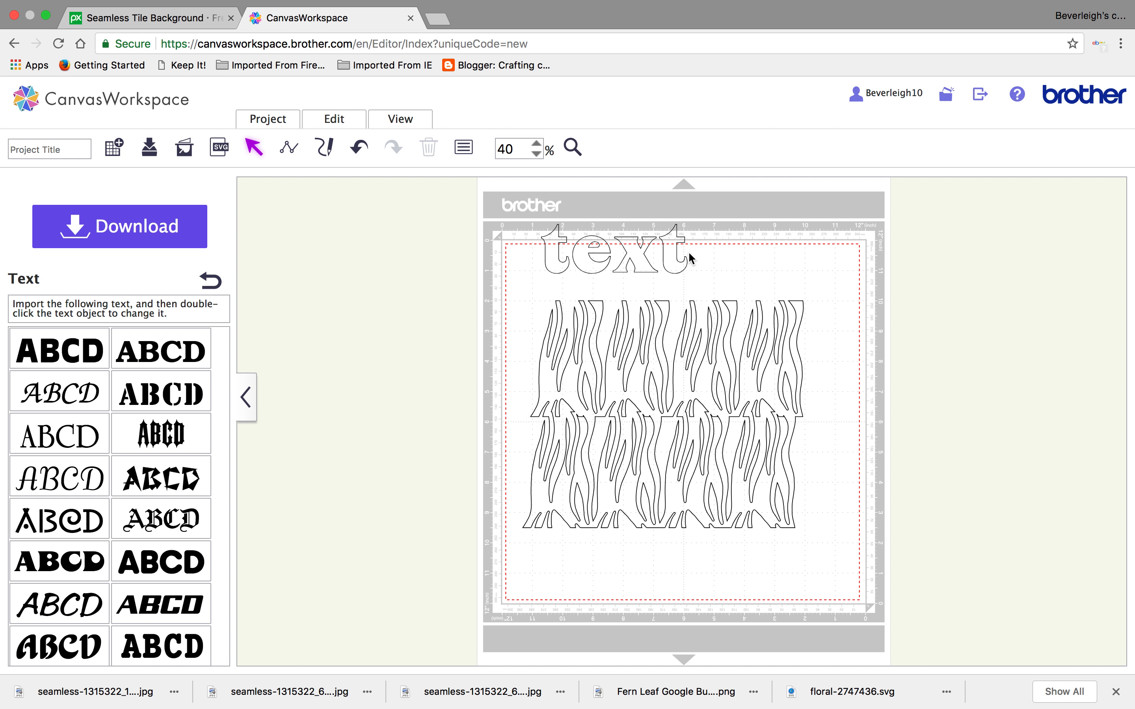
# Replace the placeholder wording of the text object above the stripe block with FUN.
pyautogui.click(675, 253)
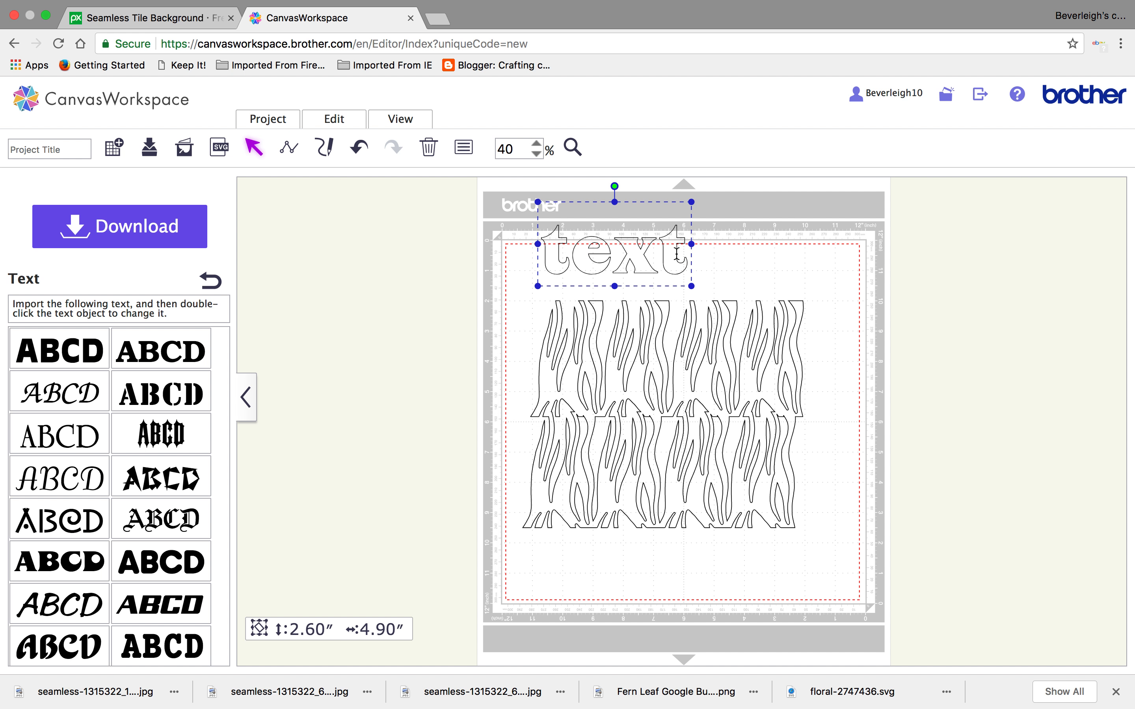
pyautogui.doubleClick(677, 255)
pyautogui.press('BackSpace')
pyautogui.press('BackSpace')
pyautogui.press('BackSpace')
pyautogui.press('BackSpace')
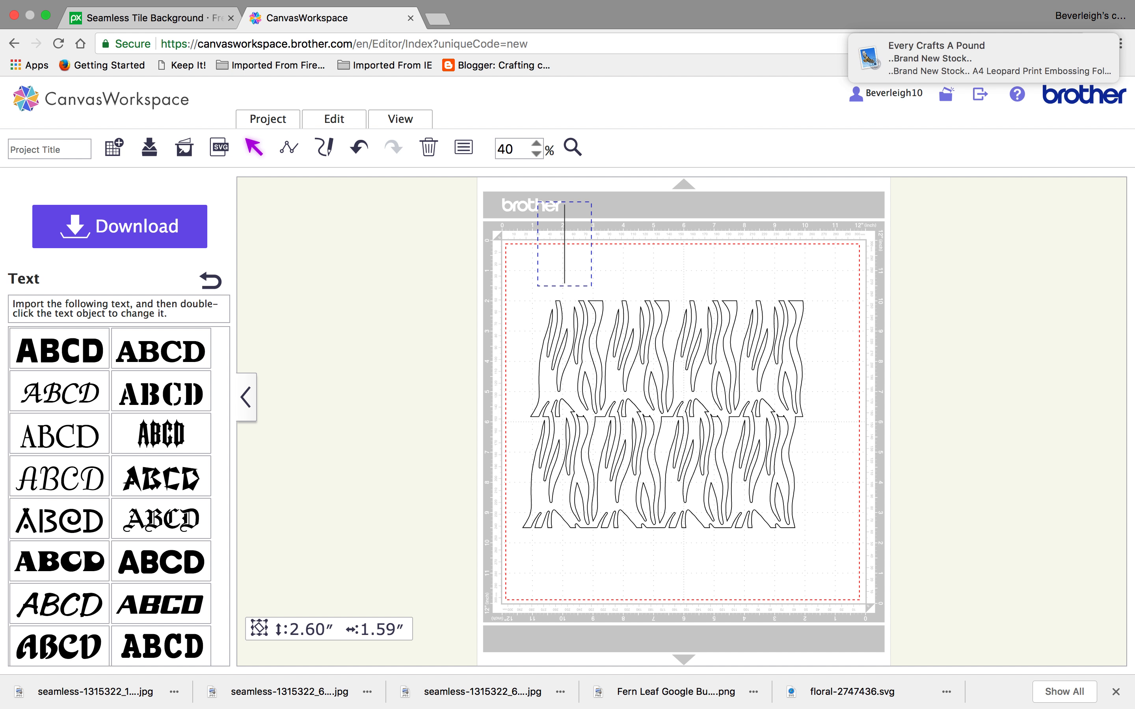
pyautogui.write('F')
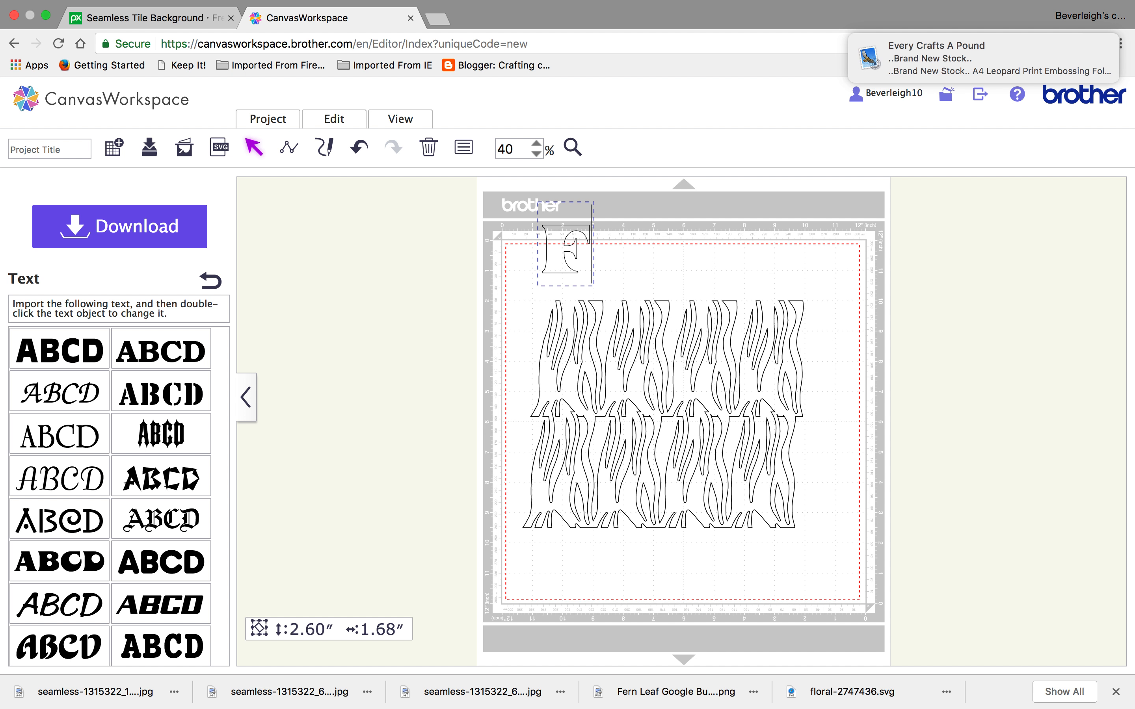
pyautogui.write('UN')
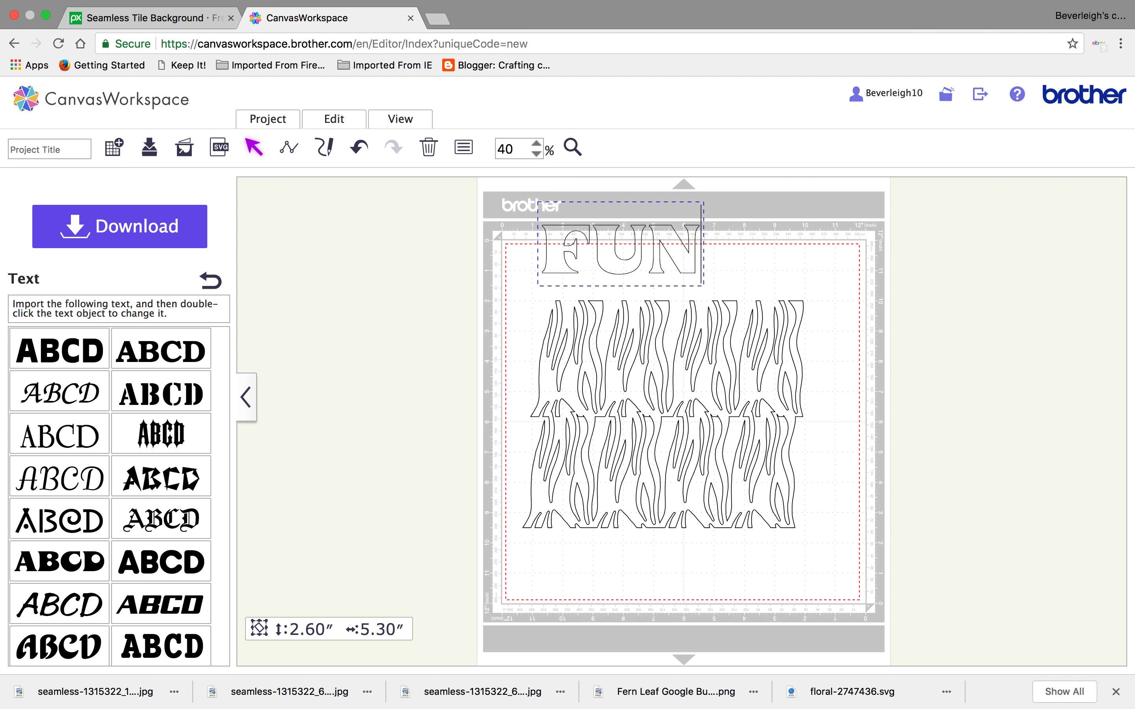
pyautogui.click(784, 256)
# Move the word FUN off to the right side of the mat and fill it light pink.
pyautogui.moveTo(667, 250); pyautogui.dragTo(958, 390)
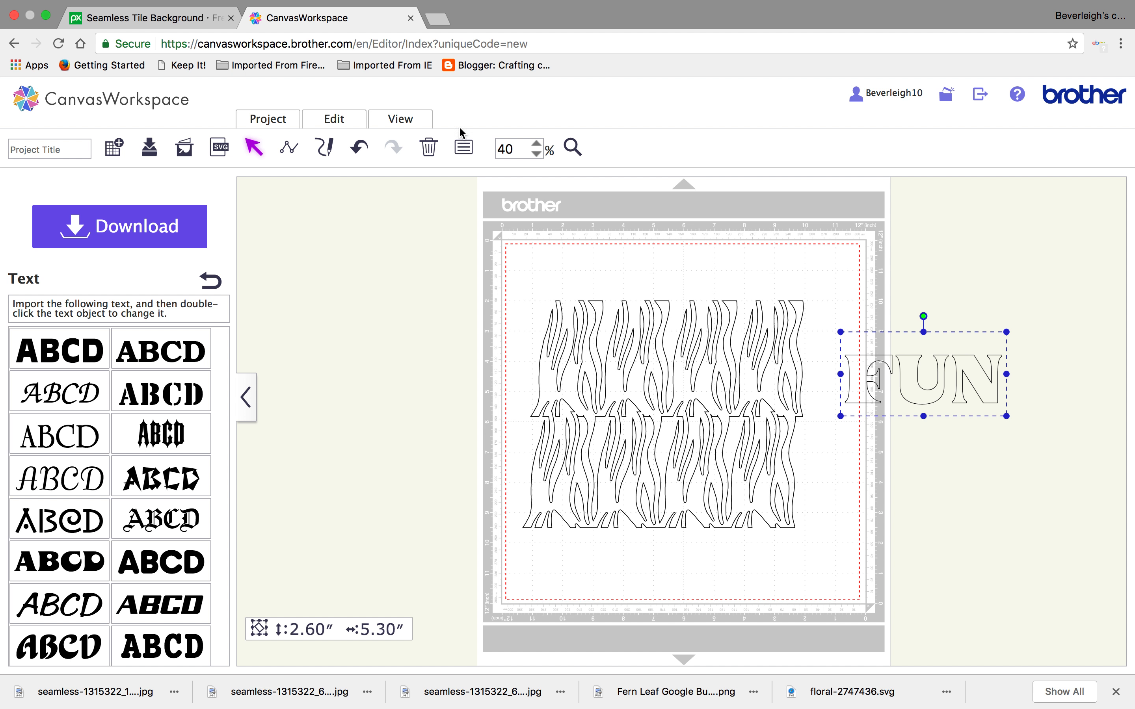
pyautogui.click(399, 122)
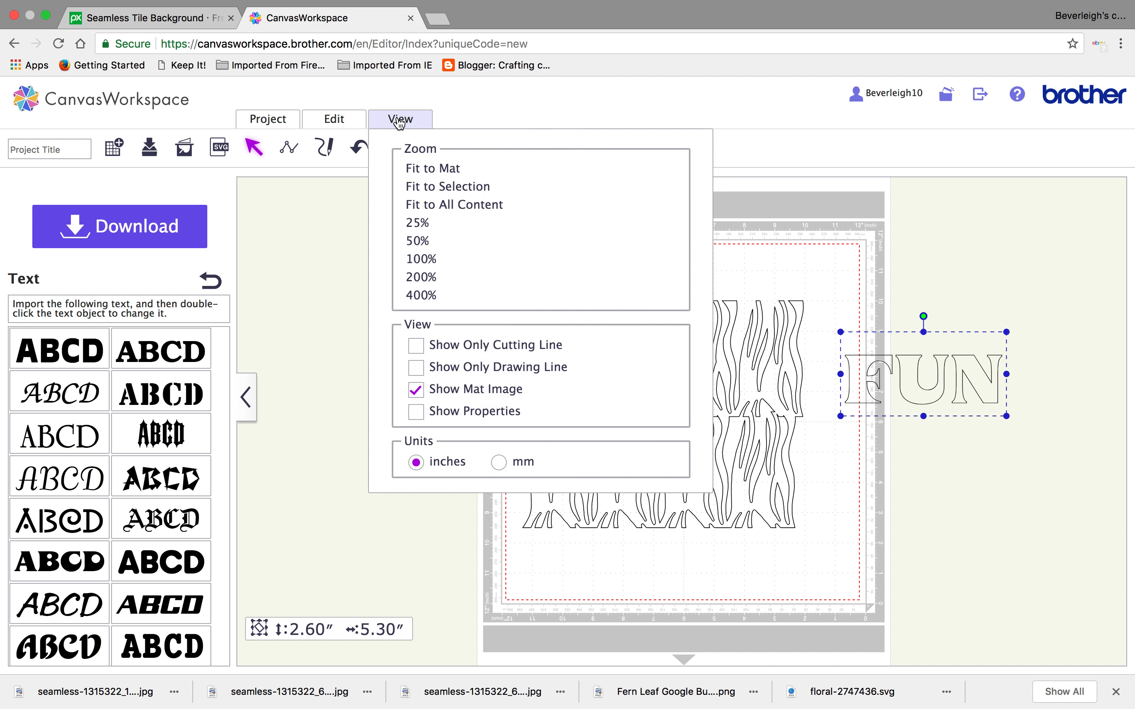
pyautogui.click(438, 411)
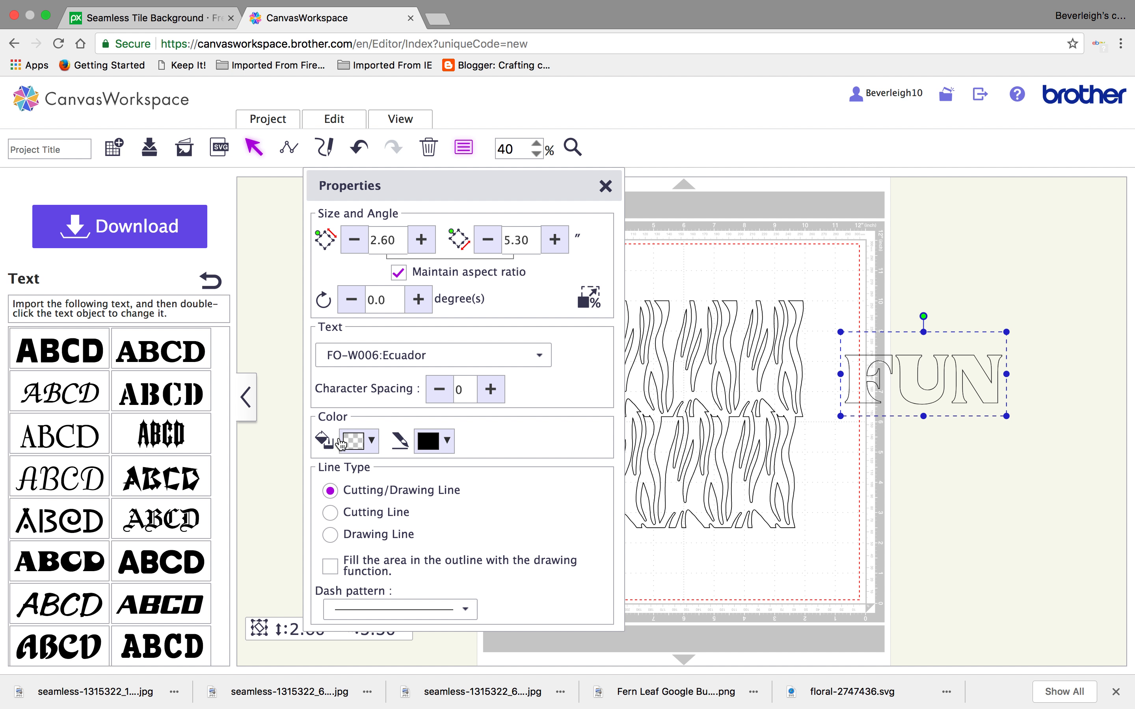
pyautogui.click(371, 444)
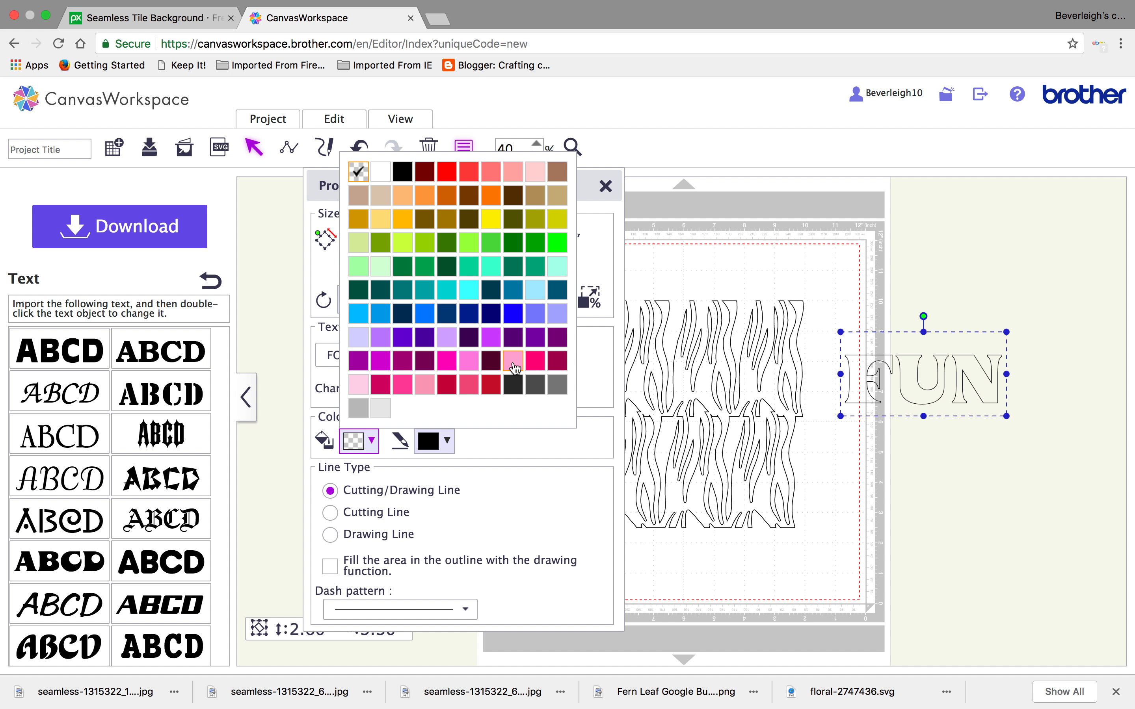
pyautogui.click(512, 362)
pyautogui.click(939, 496)
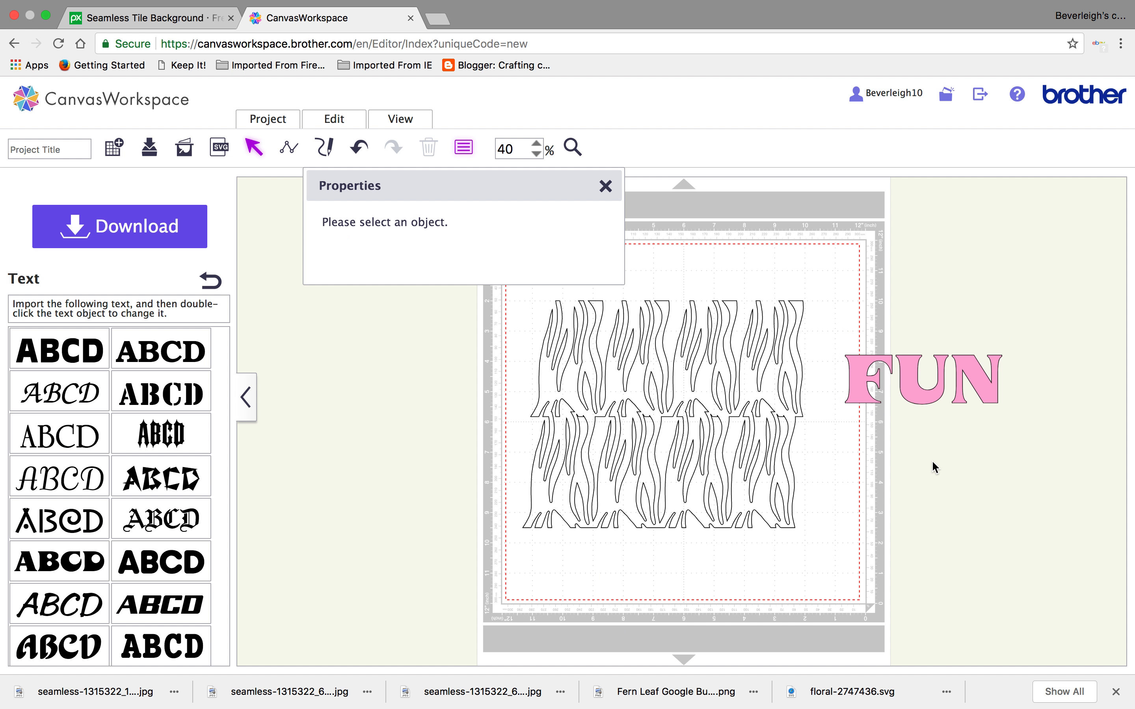
# Duplicate the pink word FUN and place the copy just below the original.
pyautogui.click(915, 394)
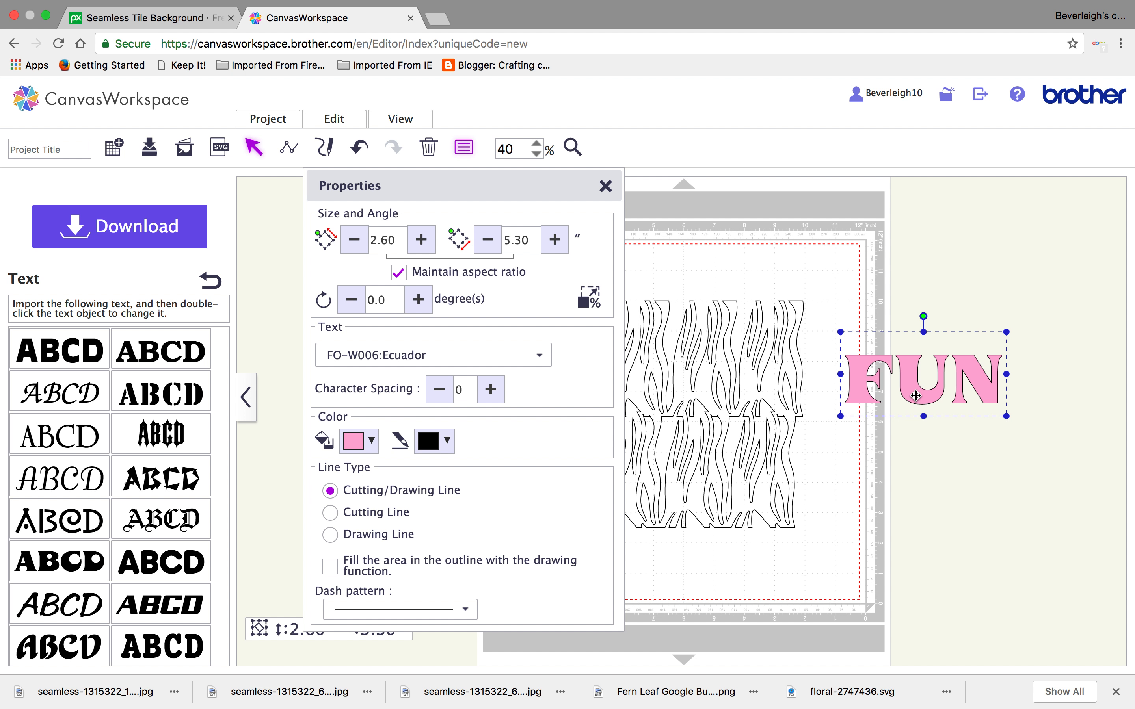
pyautogui.hotkey('ctrl', 'v')
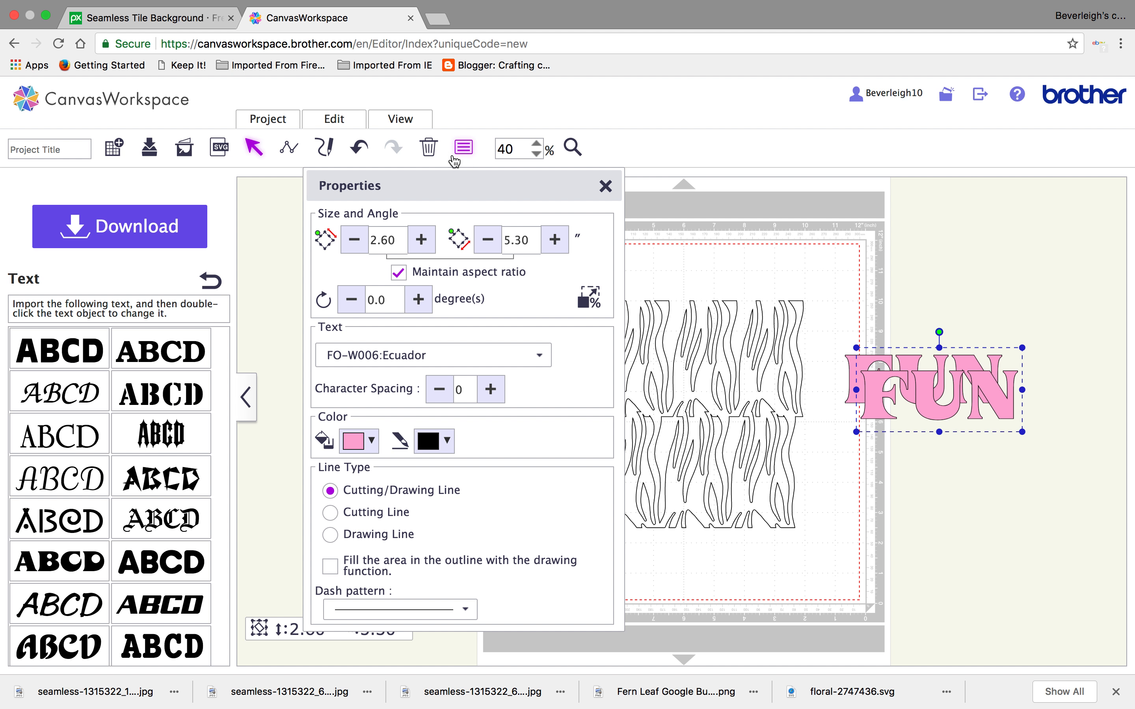
pyautogui.moveTo(539, 182); pyautogui.dragTo(460, 180)
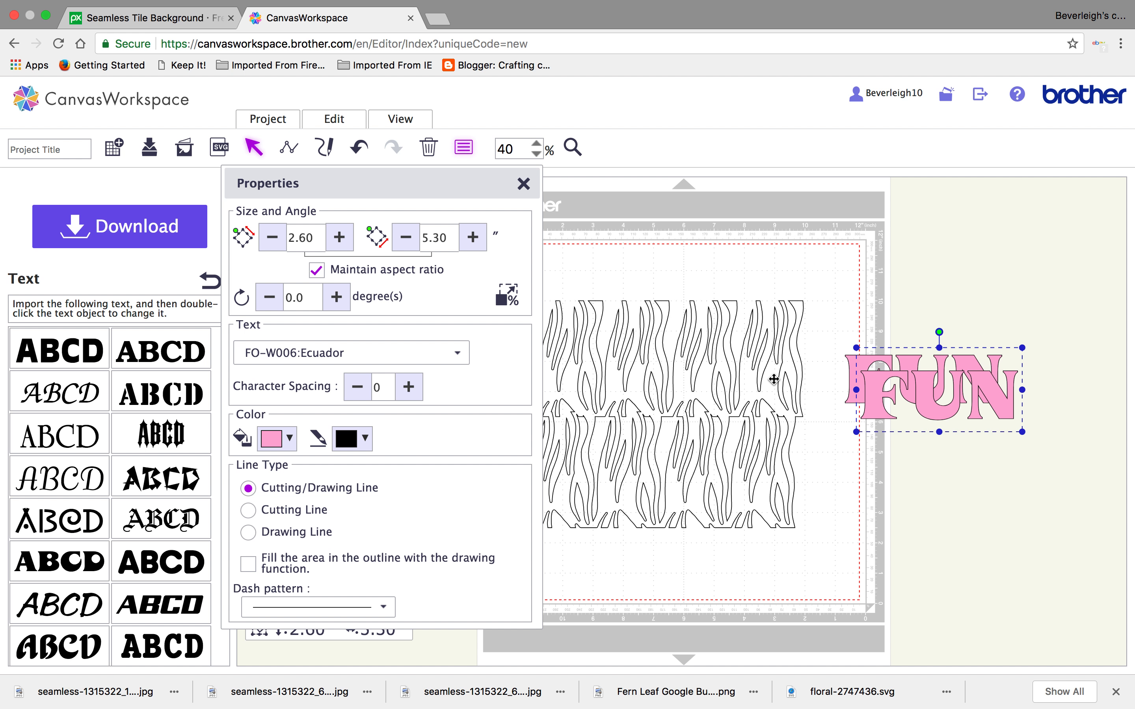
pyautogui.click(850, 392)
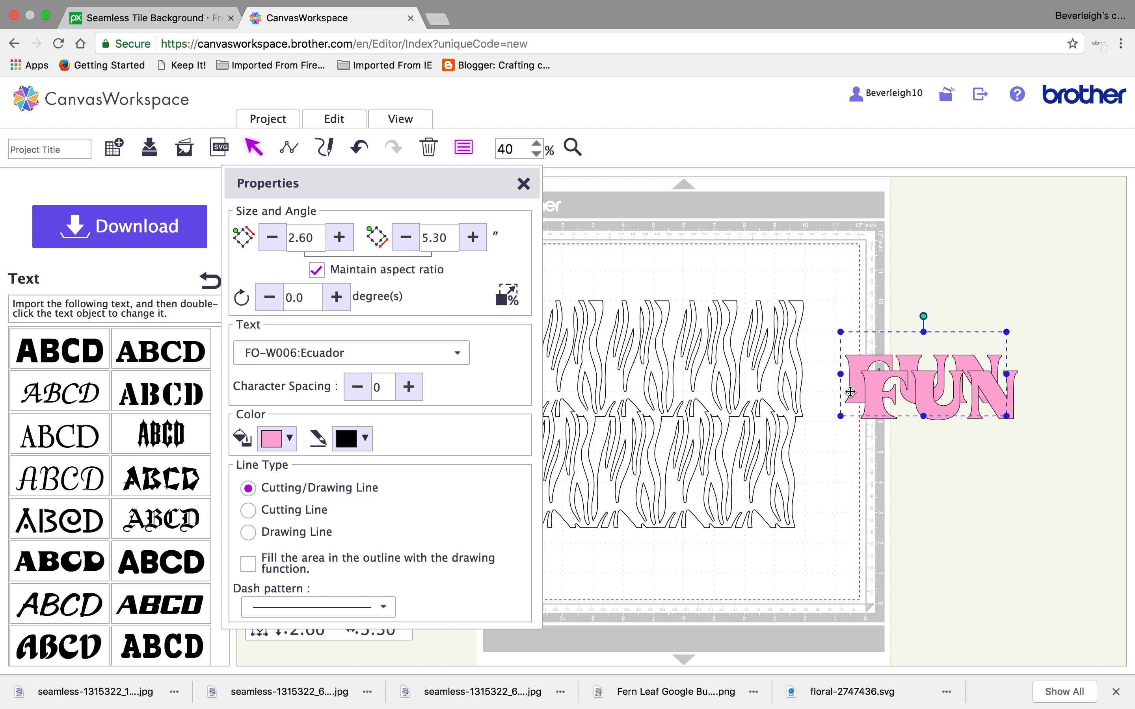
pyautogui.click(1000, 407)
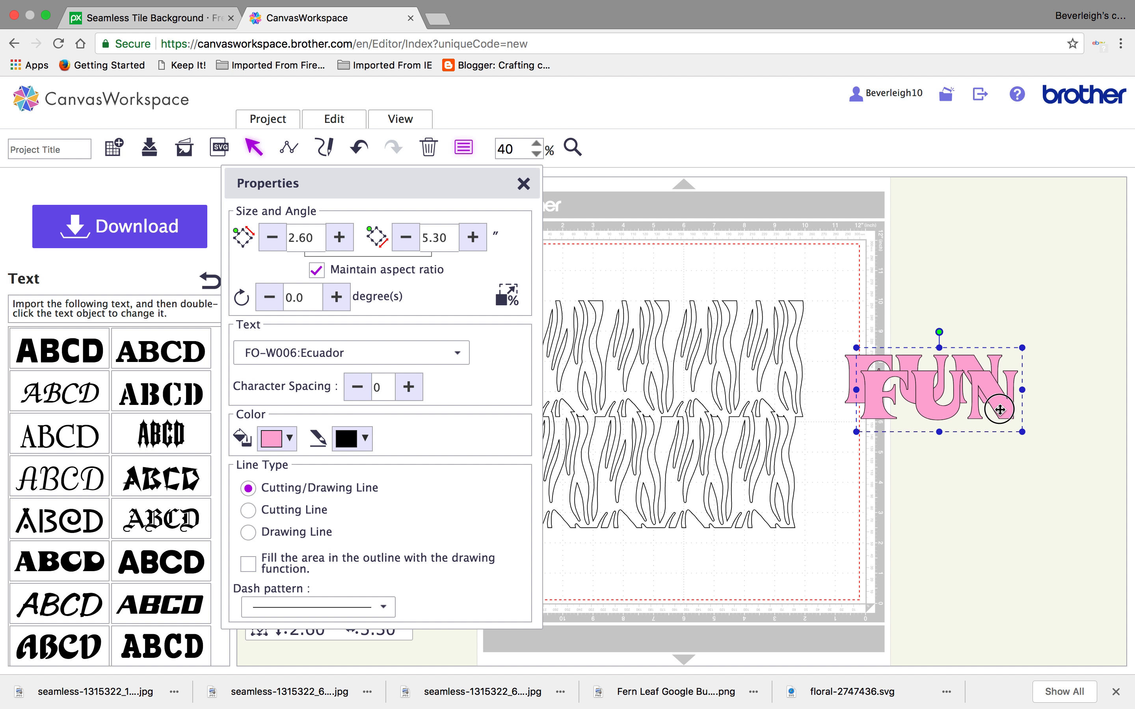
pyautogui.moveTo(925, 392); pyautogui.dragTo(936, 485)
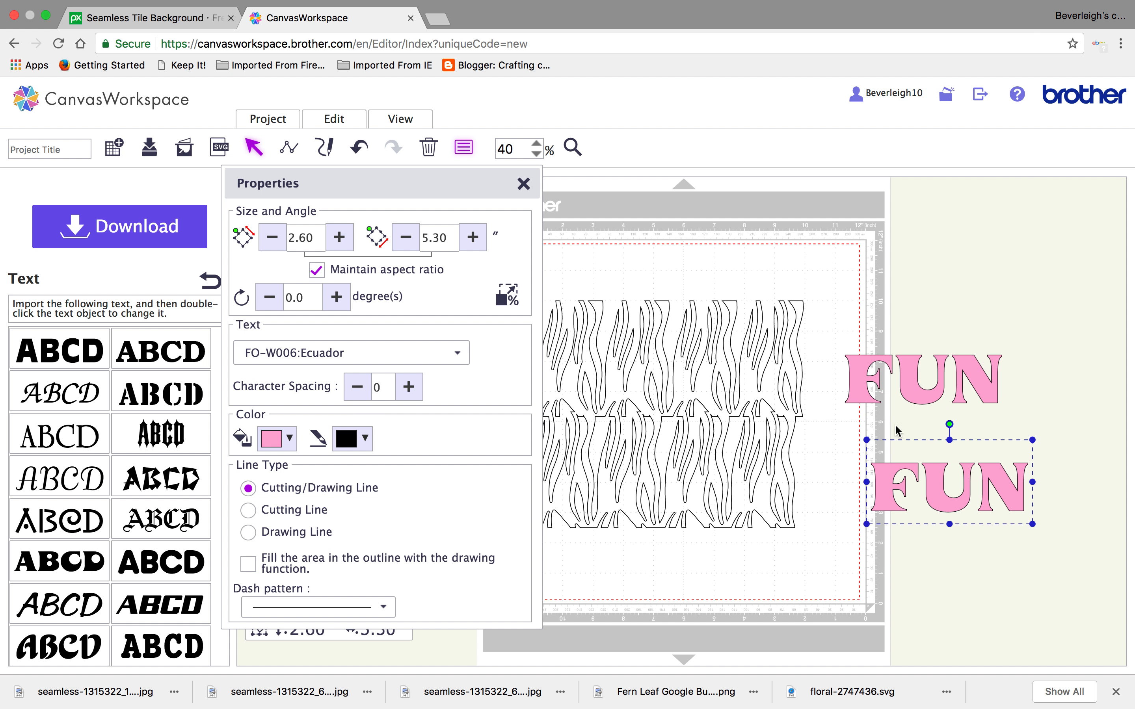
# Align the two FUN words on both their vertical and horizontal centers so they stack exactly.
pyautogui.click(905, 388)
pyautogui.click(904, 467)
pyautogui.moveTo(837, 323); pyautogui.dragTo(1068, 537)
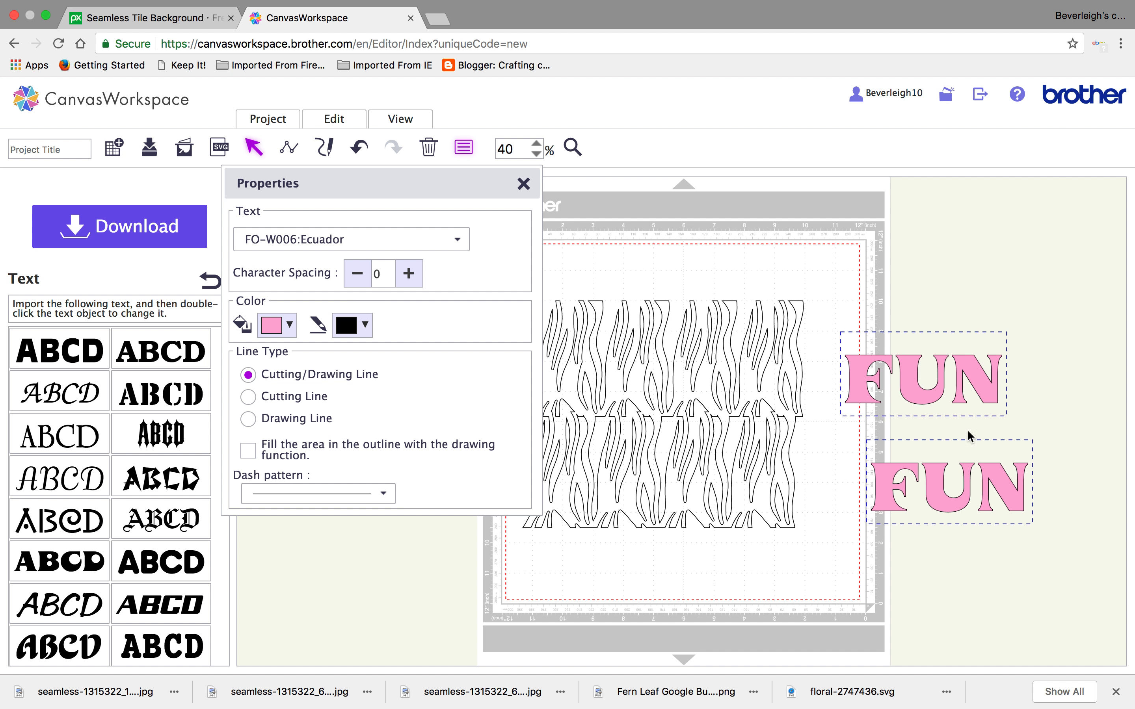
pyautogui.click(334, 119)
pyautogui.click(394, 300)
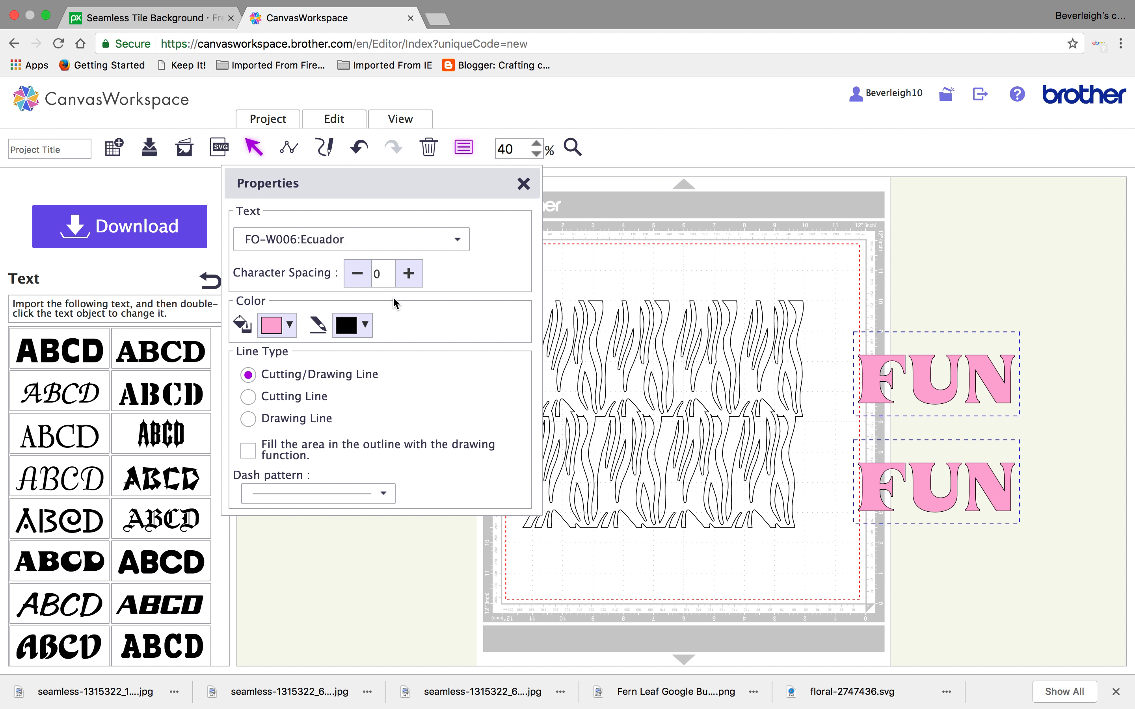
pyautogui.click(319, 122)
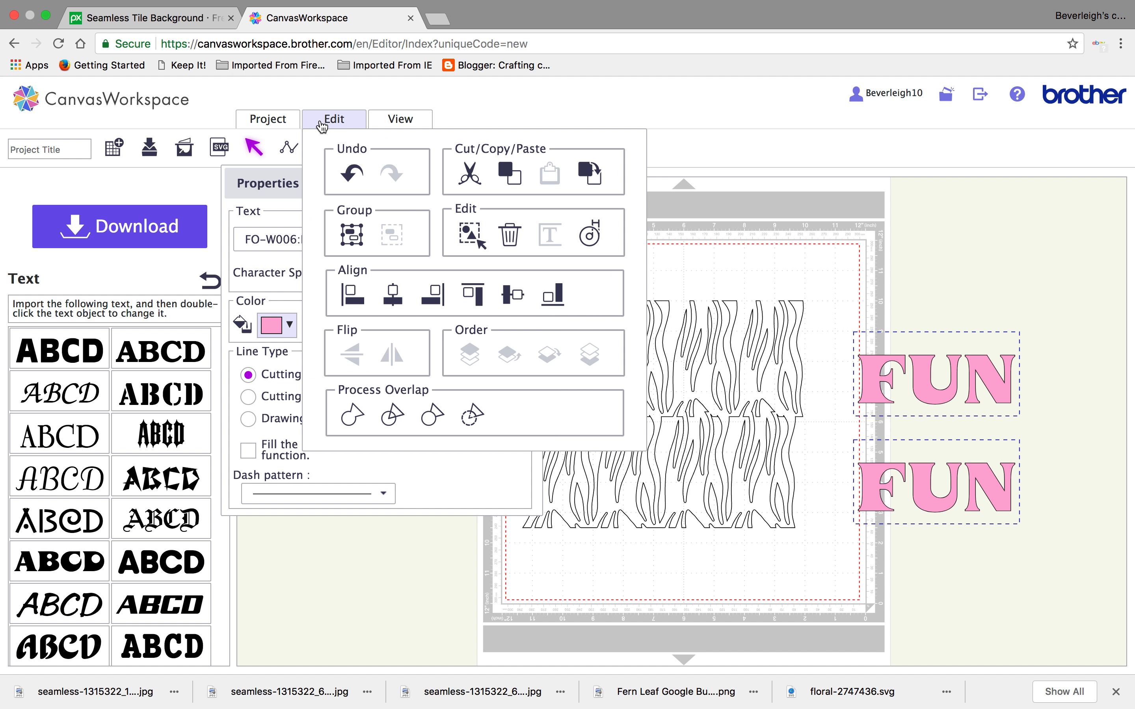
pyautogui.click(502, 295)
pyautogui.click(957, 497)
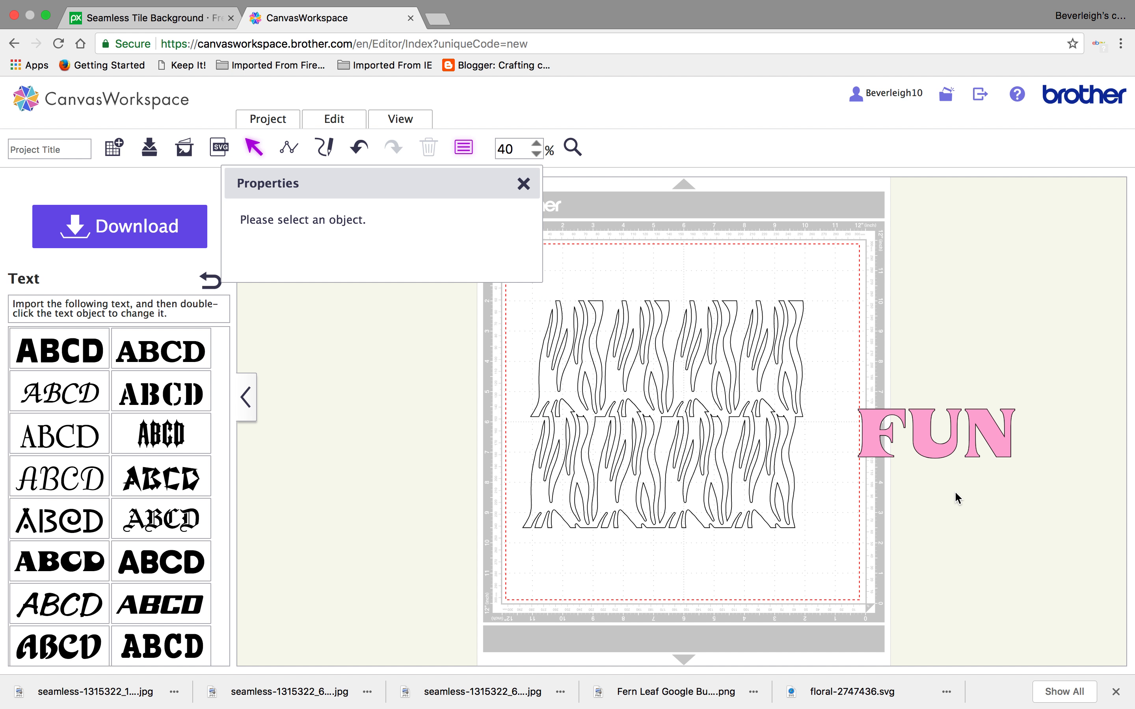
# Fill the upper FUN copy bright purple and set it as a drawing line with the area inside its outline filled.
pyautogui.click(939, 453)
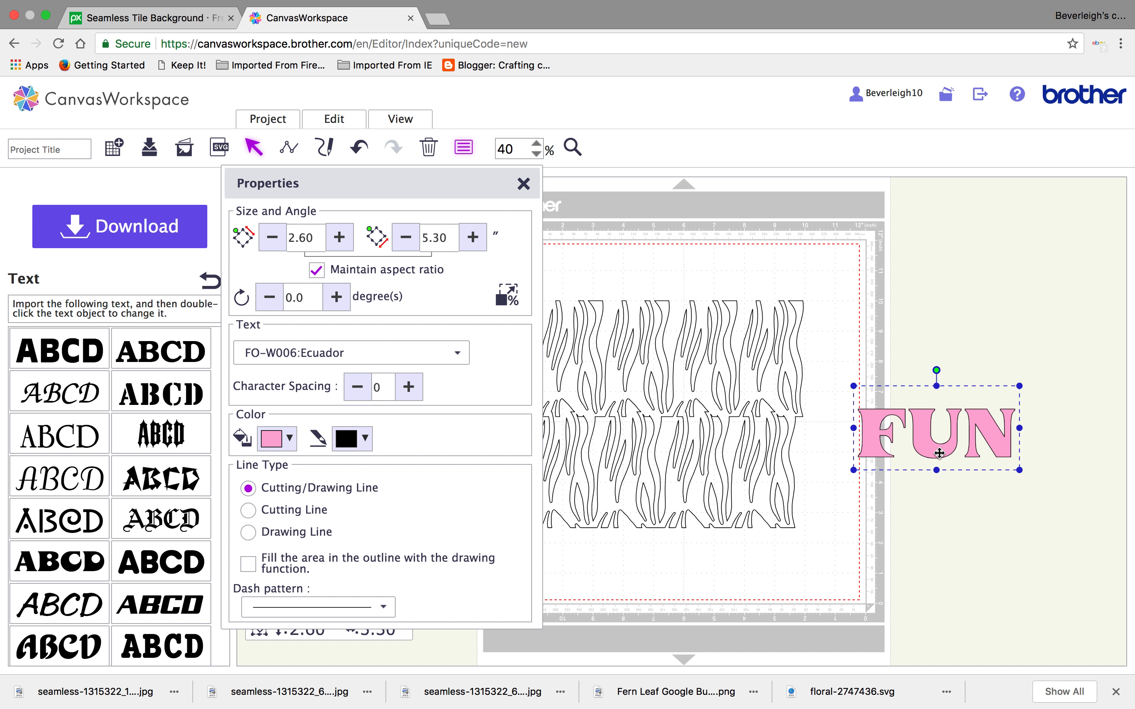
pyautogui.click(287, 439)
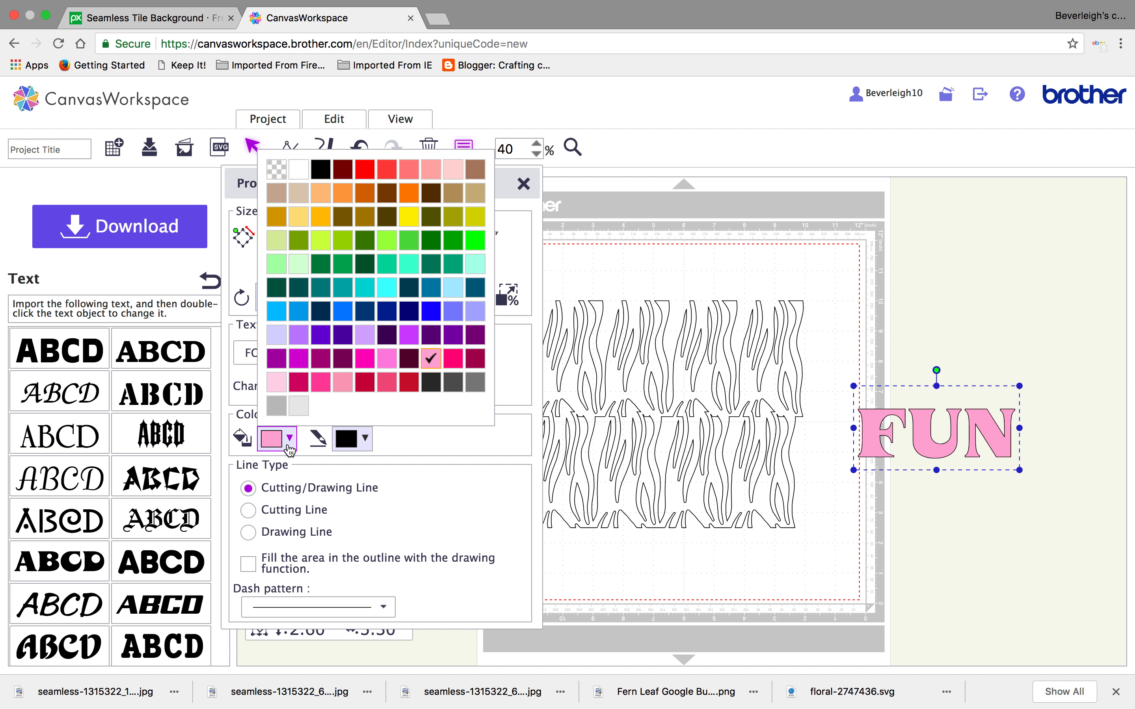
pyautogui.click(410, 337)
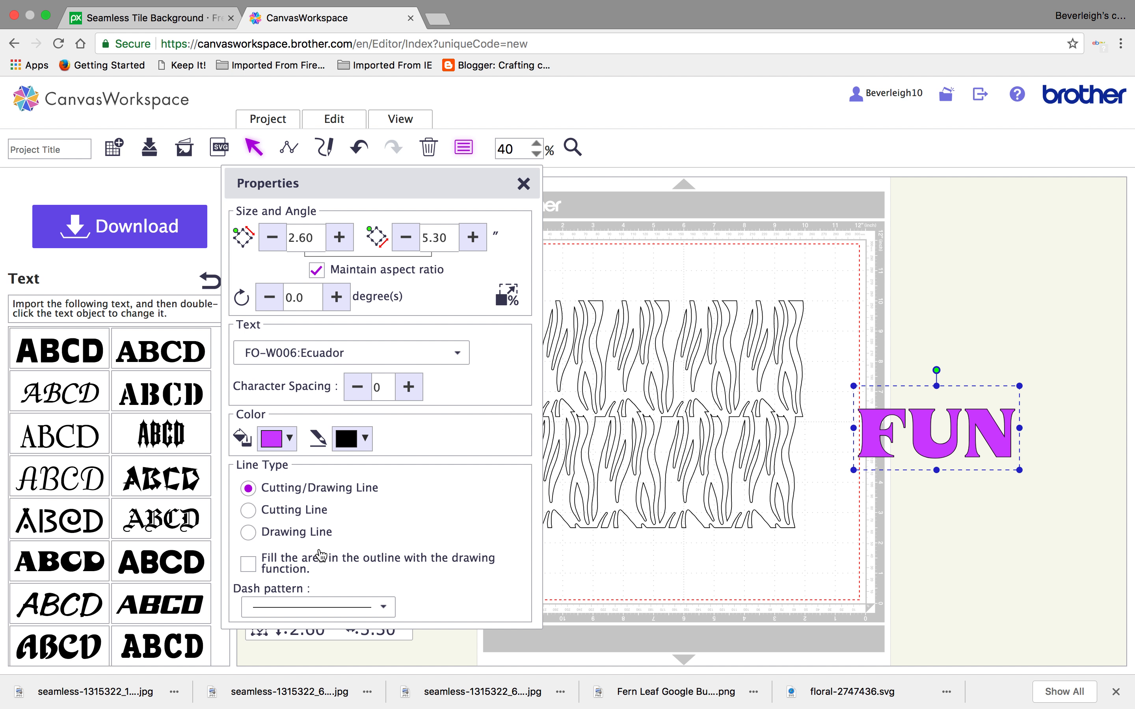
pyautogui.click(281, 541)
pyautogui.click(943, 323)
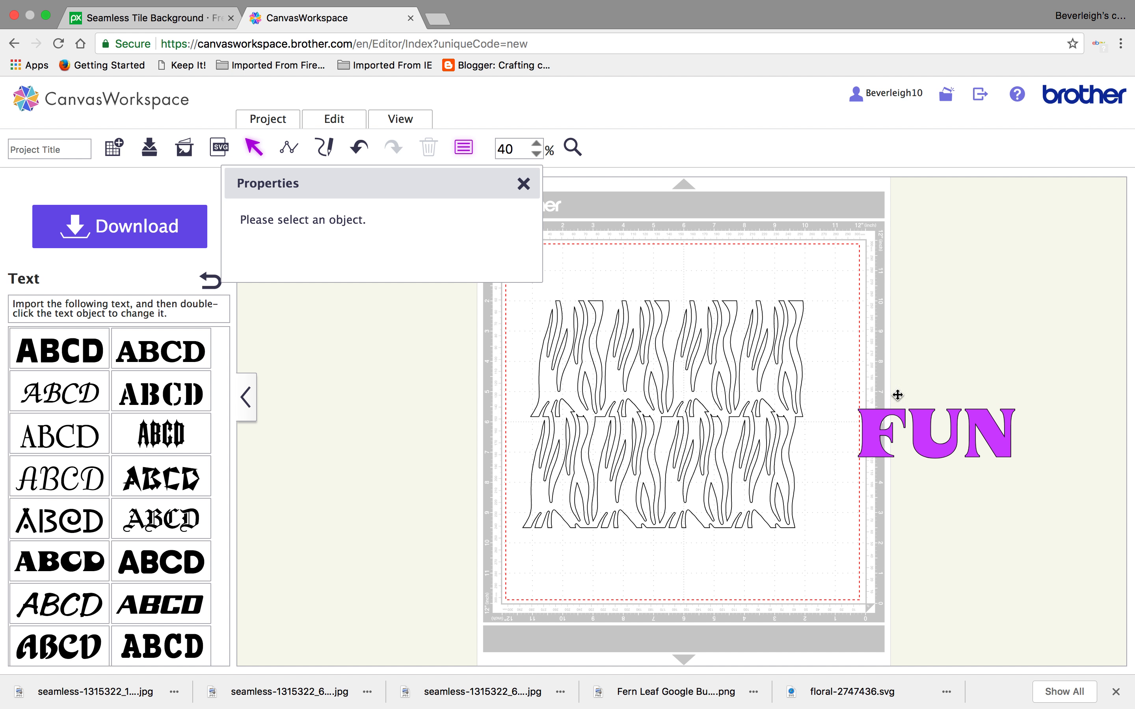
# Move both stacked FUN words together onto the middle of the stripe block and fill the block light tan.
pyautogui.moveTo(849, 375); pyautogui.dragTo(1047, 474)
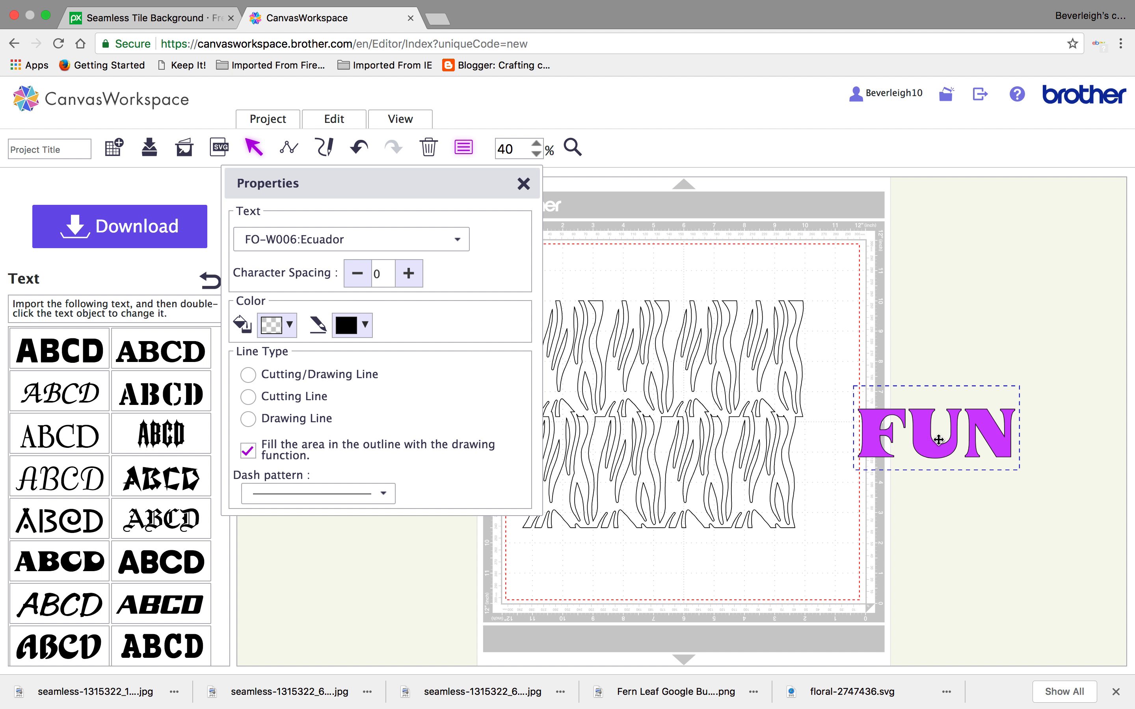
pyautogui.moveTo(938, 436); pyautogui.dragTo(677, 421)
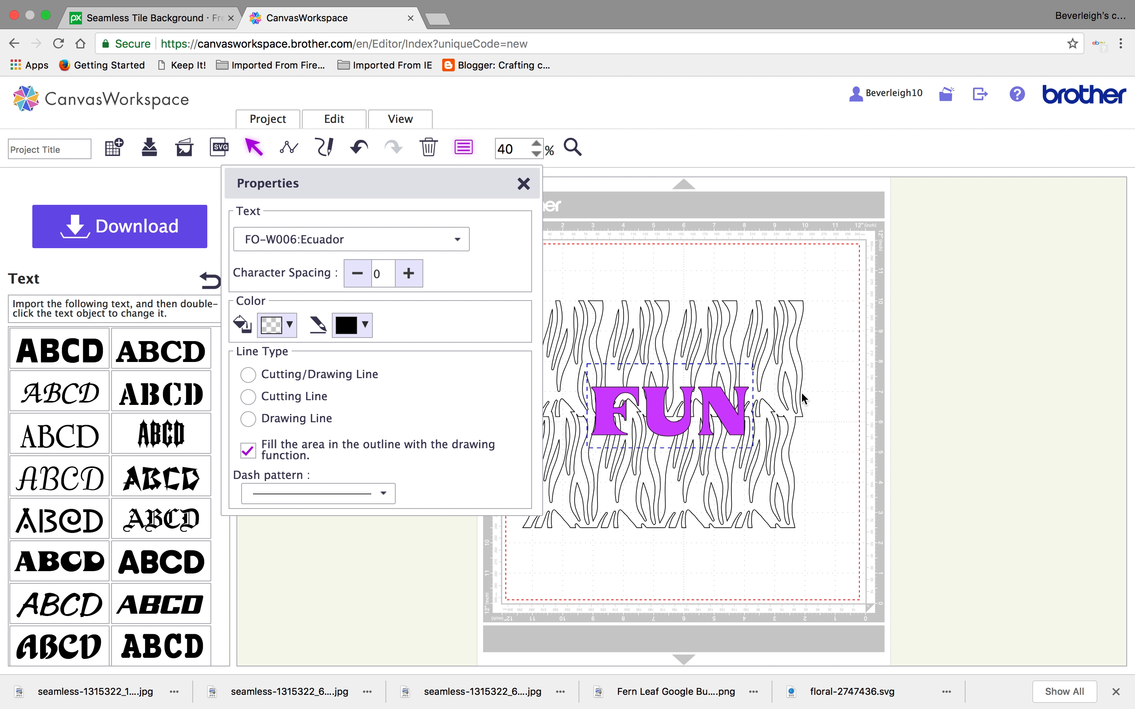
pyautogui.click(777, 338)
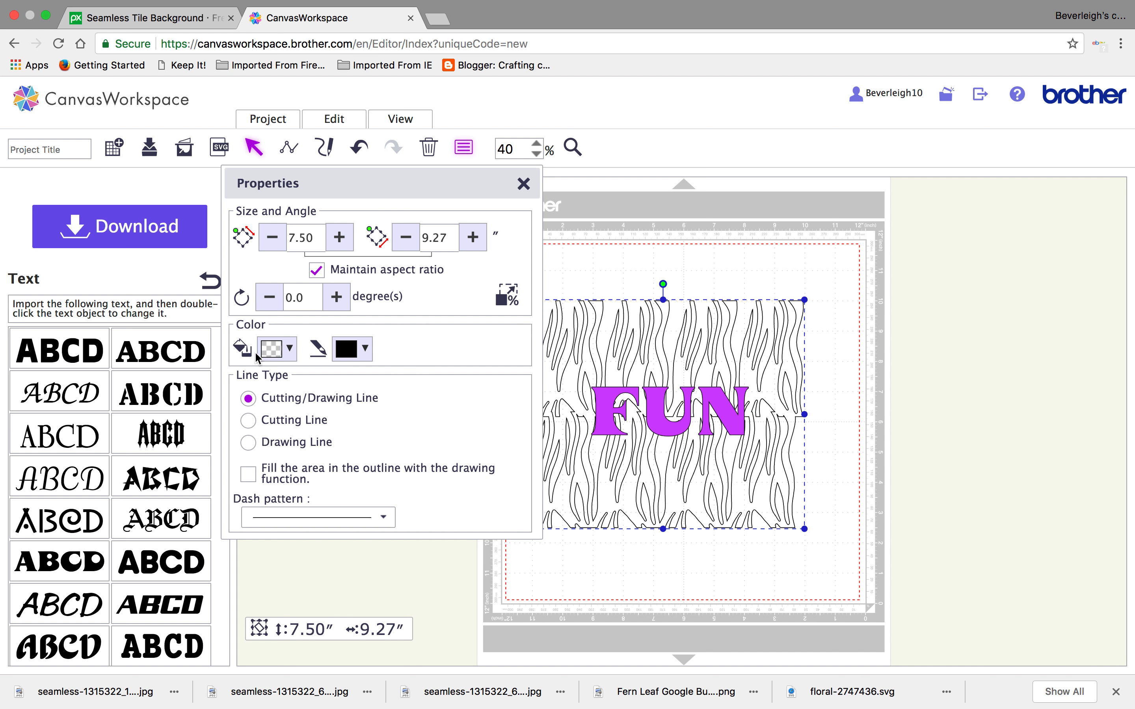
pyautogui.click(290, 350)
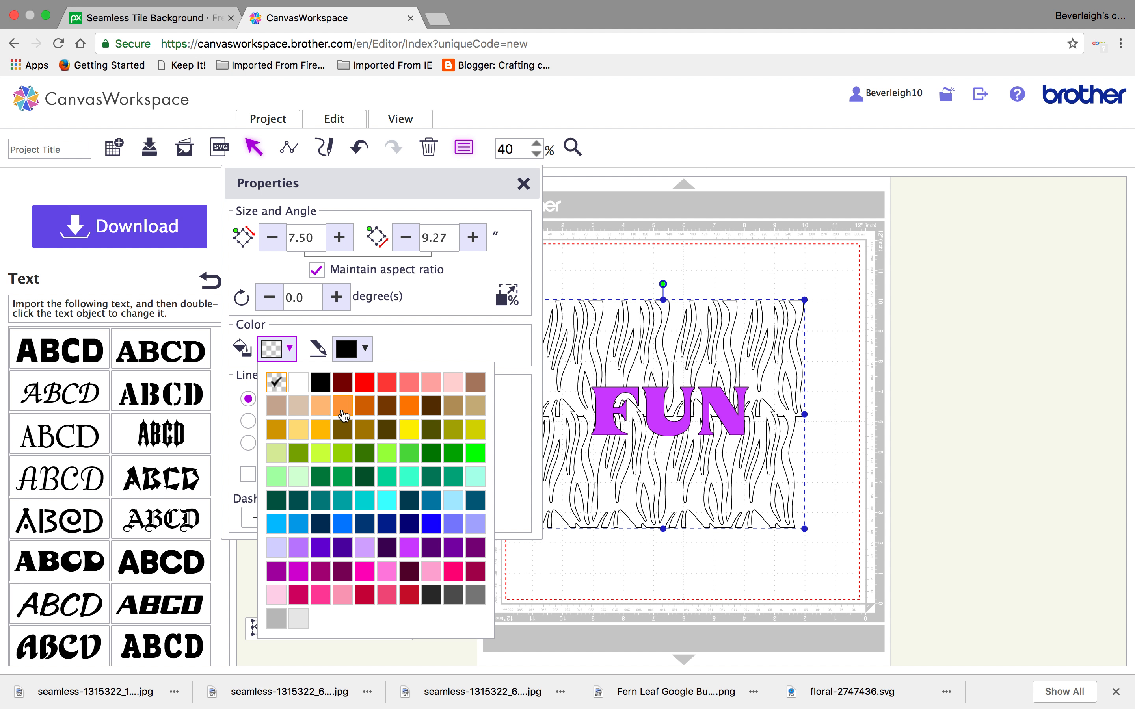
pyautogui.click(298, 406)
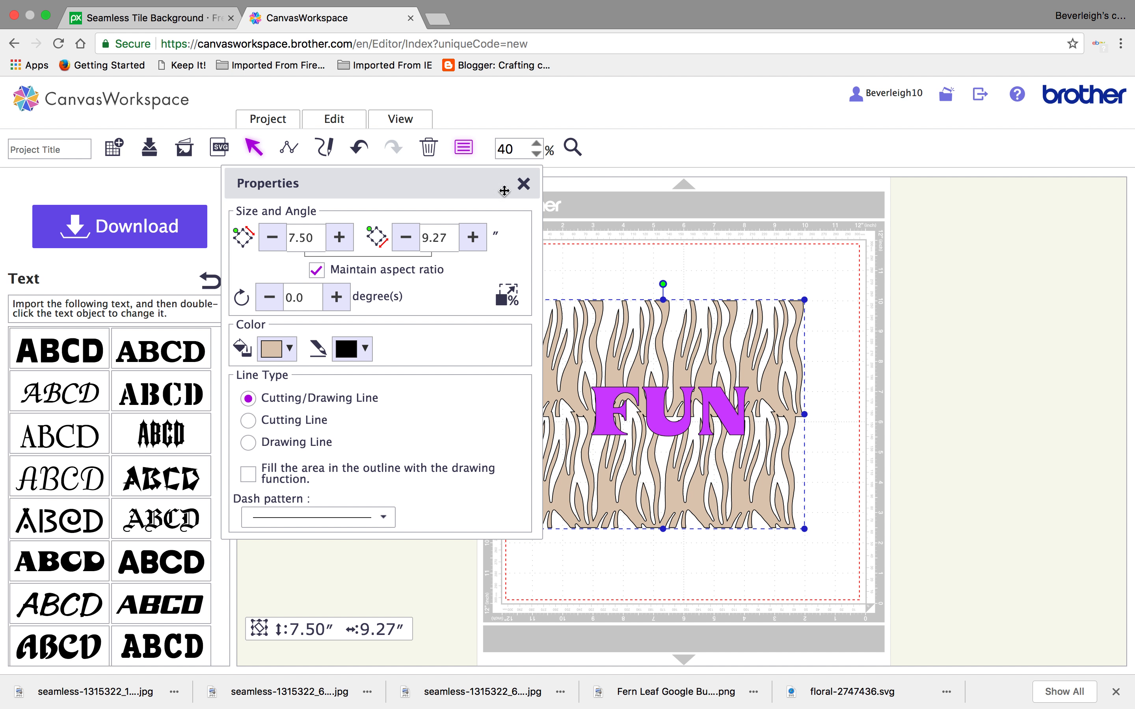
pyautogui.moveTo(504, 184); pyautogui.dragTo(444, 188)
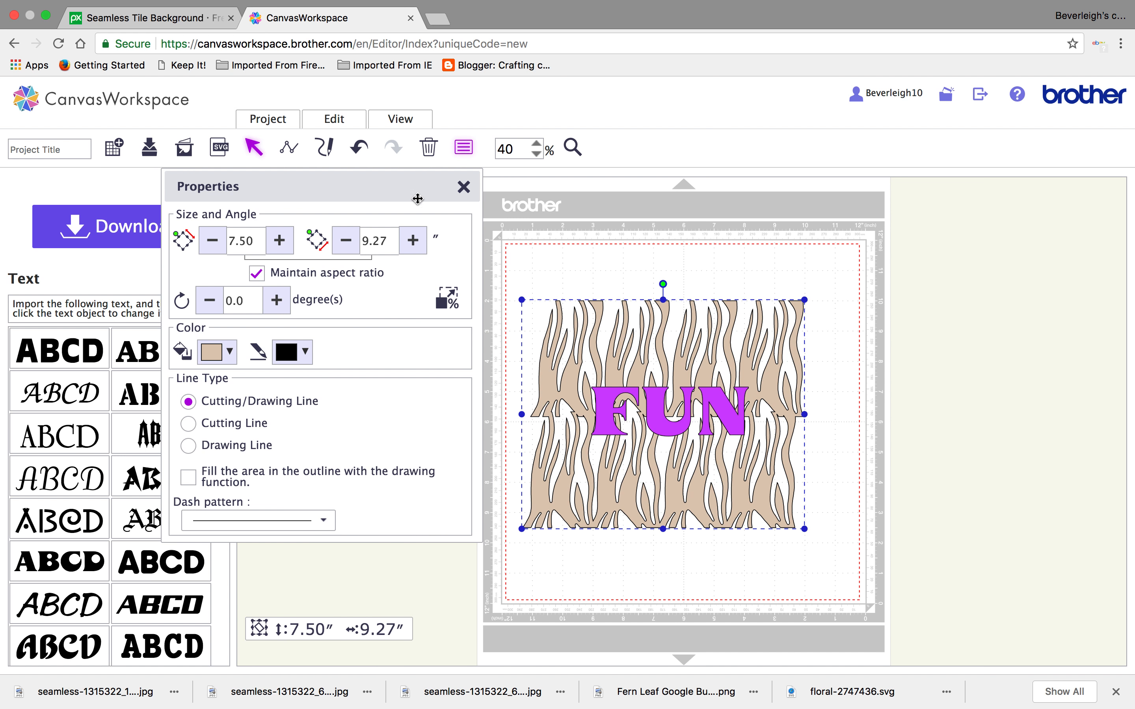
# Move the tan stripe block up so FUN lies over its lower row, undoing any accidental shift of the lettering.
pyautogui.click(754, 490)
pyautogui.click(778, 369)
pyautogui.moveTo(779, 369); pyautogui.dragTo(782, 323)
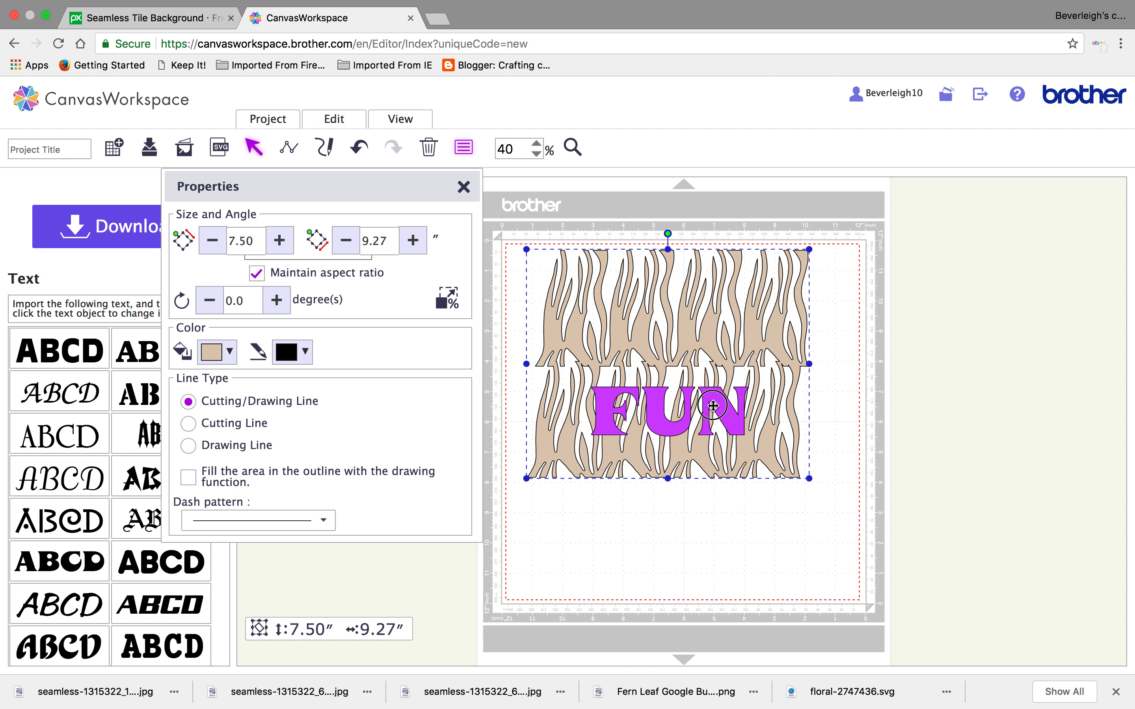
pyautogui.click(714, 404)
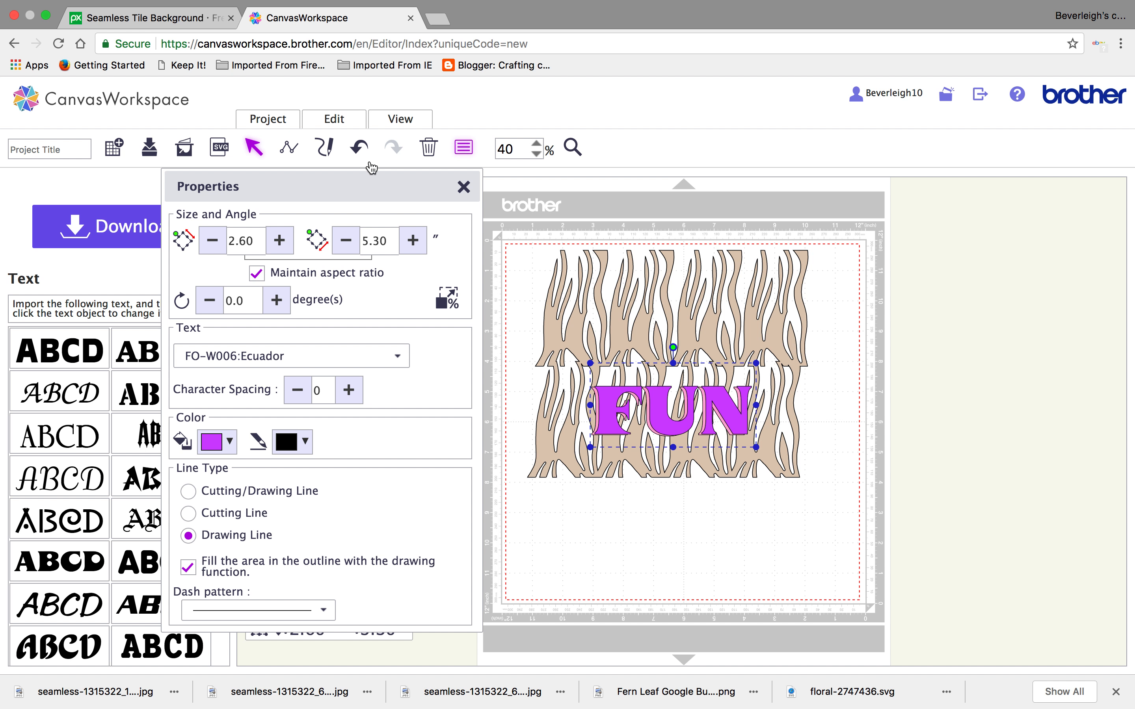
pyautogui.click(358, 151)
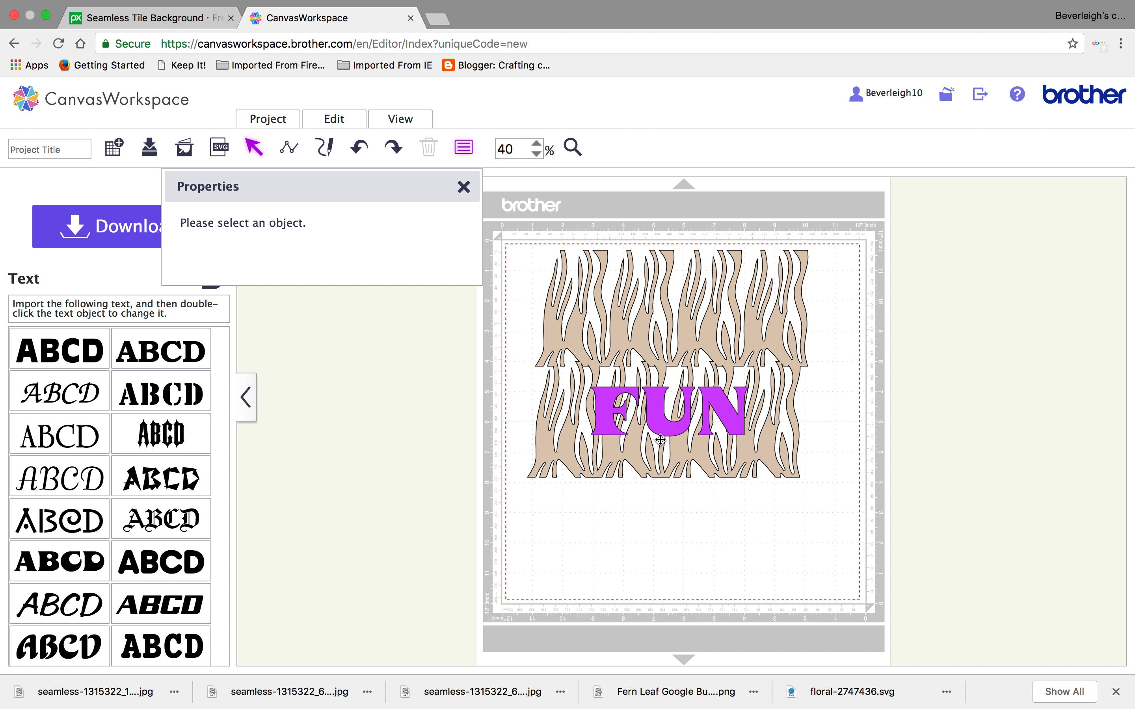
# Bring the tan stripe block to the front, over the FUN lettering.
pyautogui.click(779, 402)
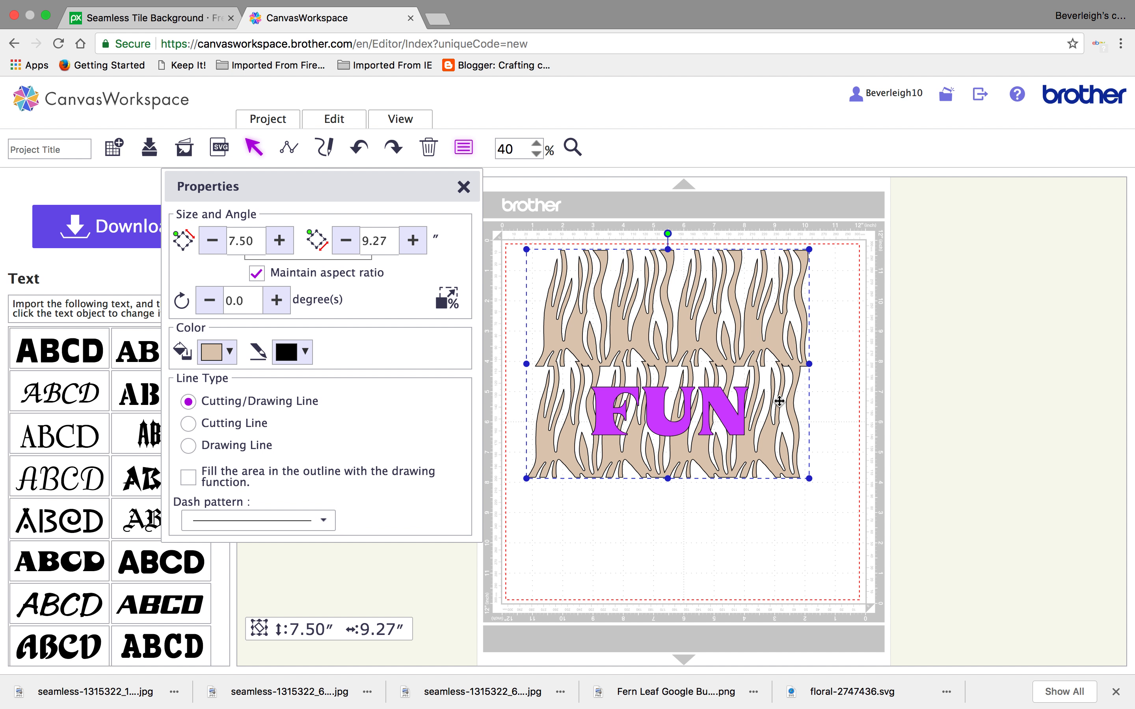
pyautogui.click(335, 120)
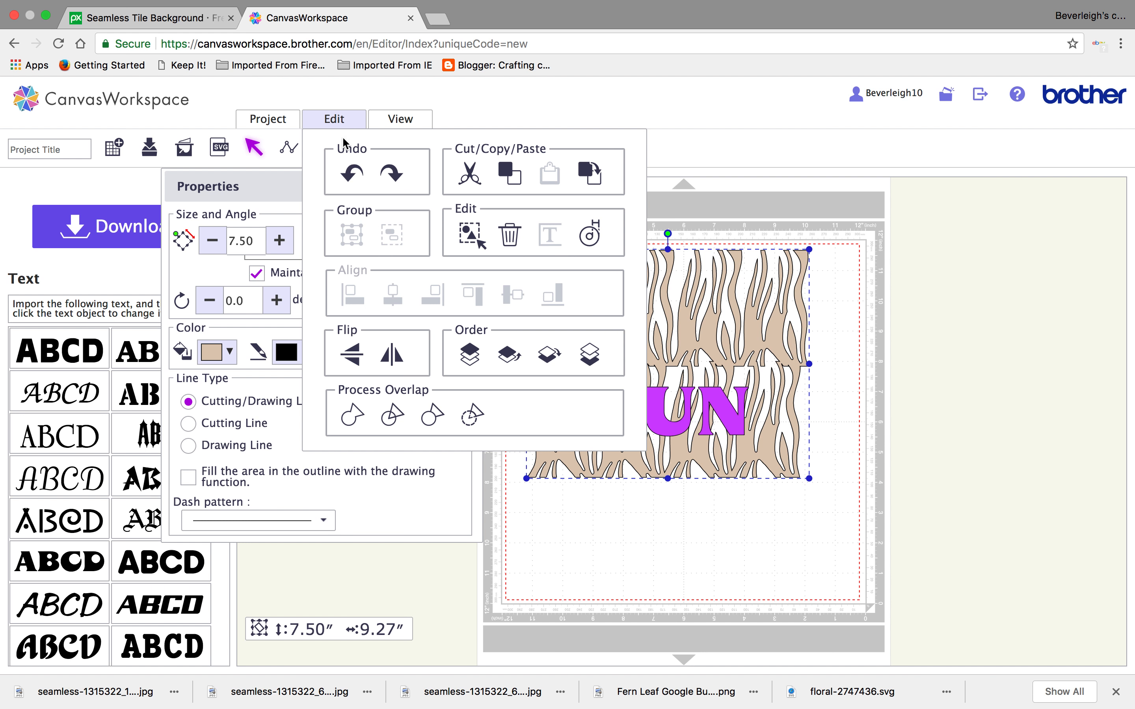
pyautogui.click(469, 362)
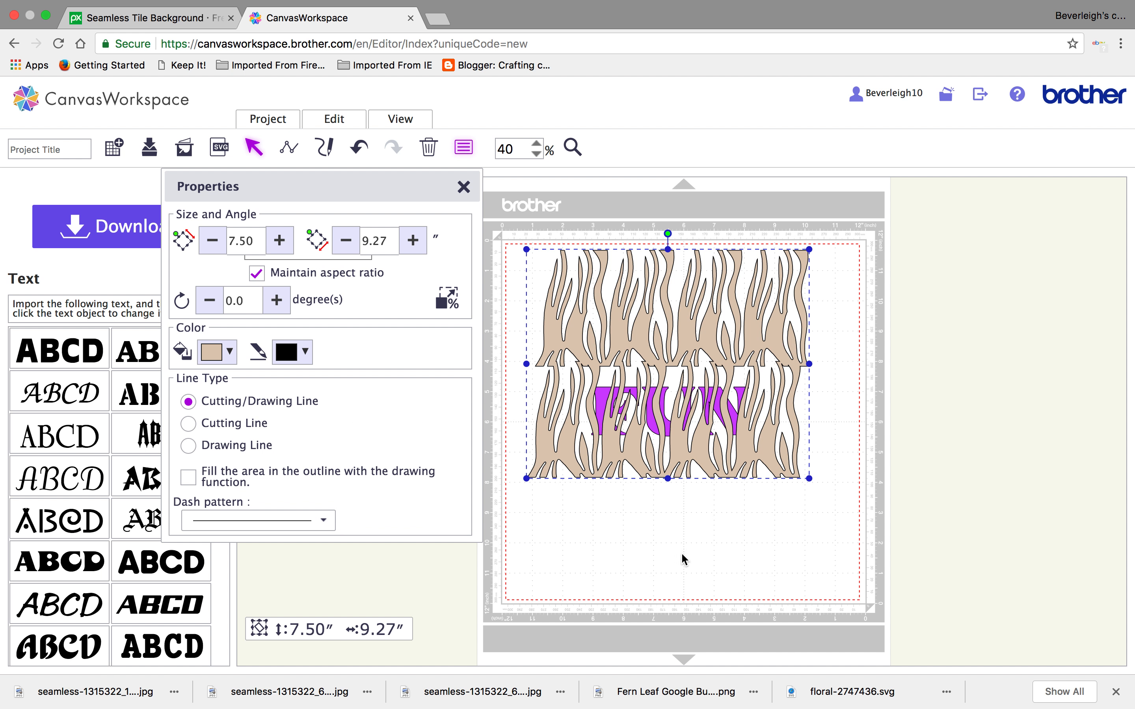
# Subtract the tan stripe block from the purple FUN lettering and move the block off the mat to the right.
pyautogui.click(680, 536)
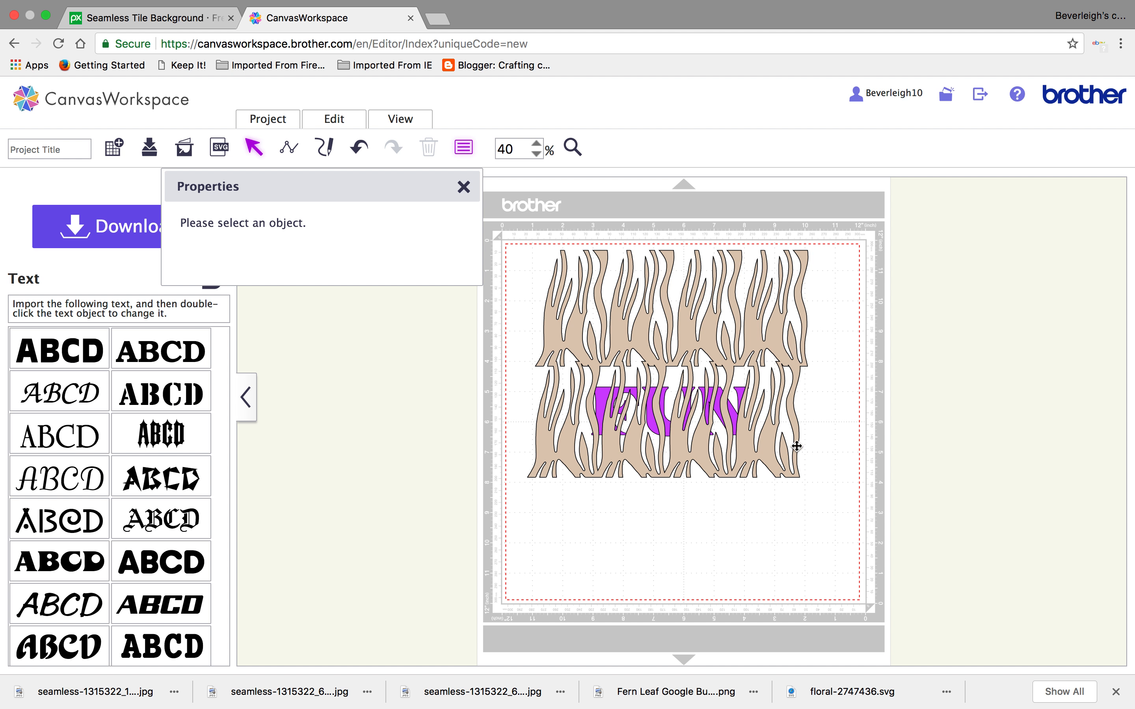
pyautogui.click(732, 412)
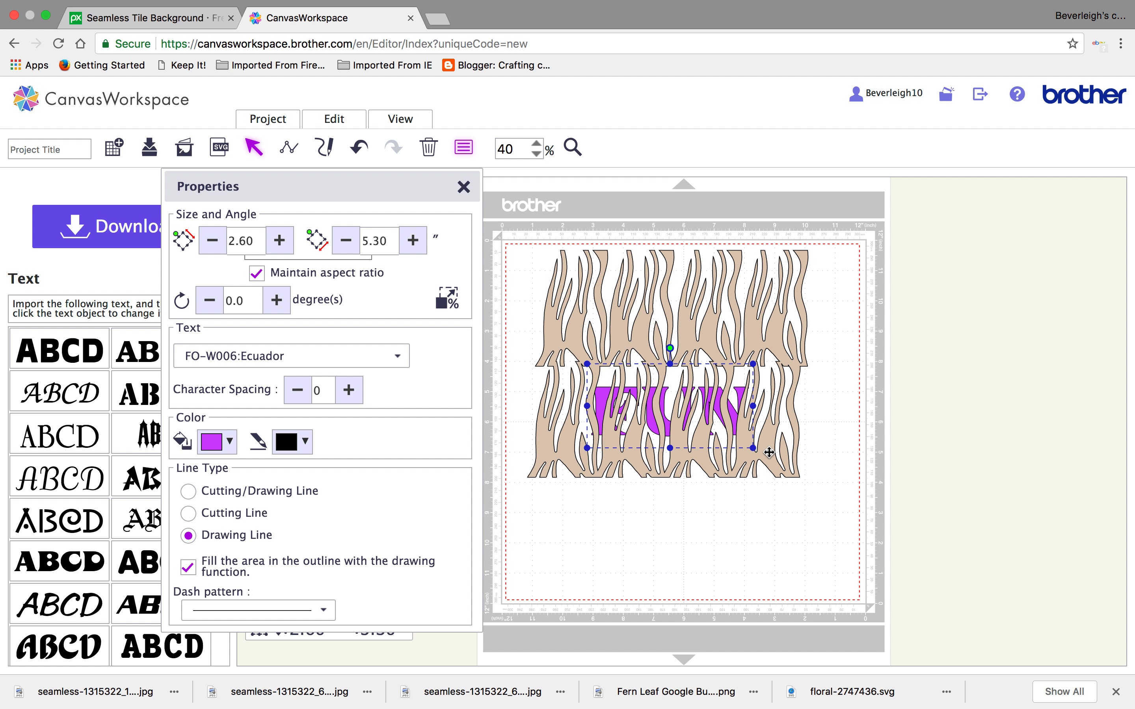
pyautogui.keyDown('shift'); pyautogui.click(769, 453); pyautogui.keyUp('shift')
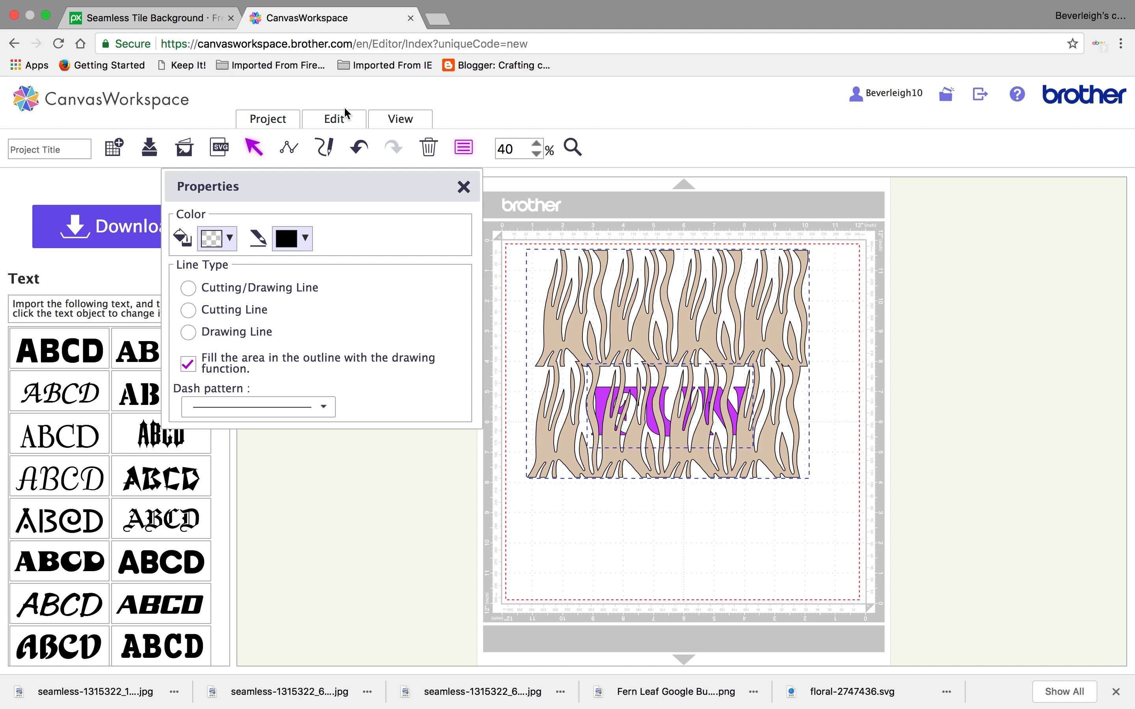
pyautogui.click(345, 124)
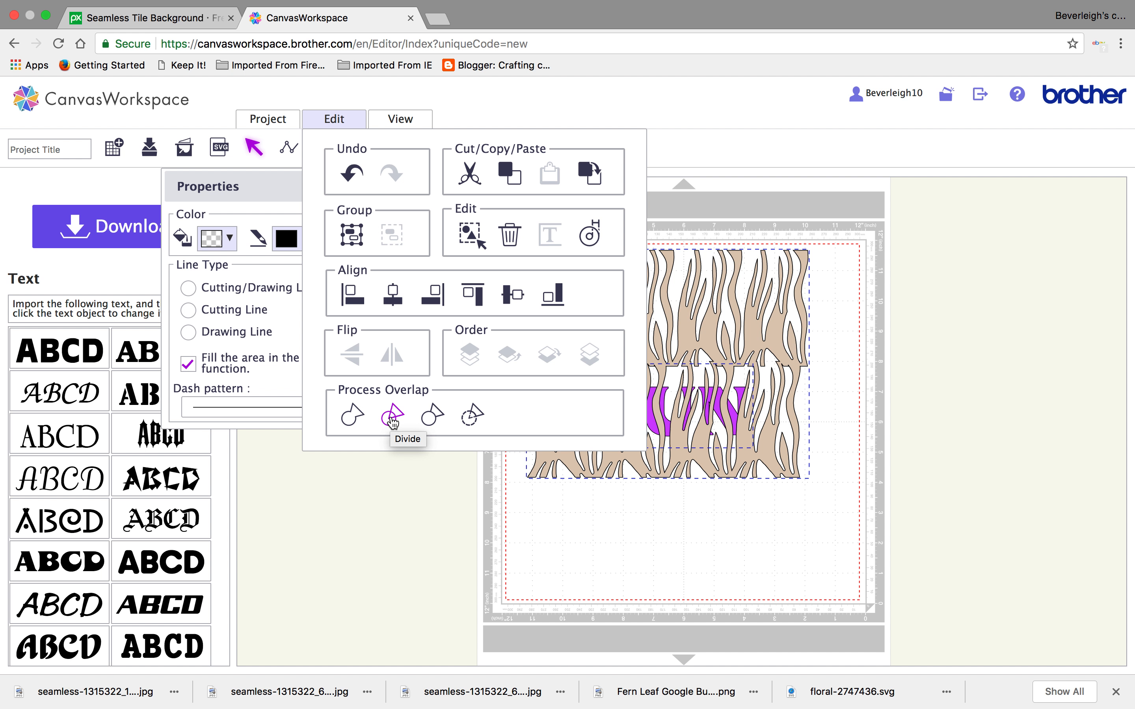
pyautogui.click(430, 419)
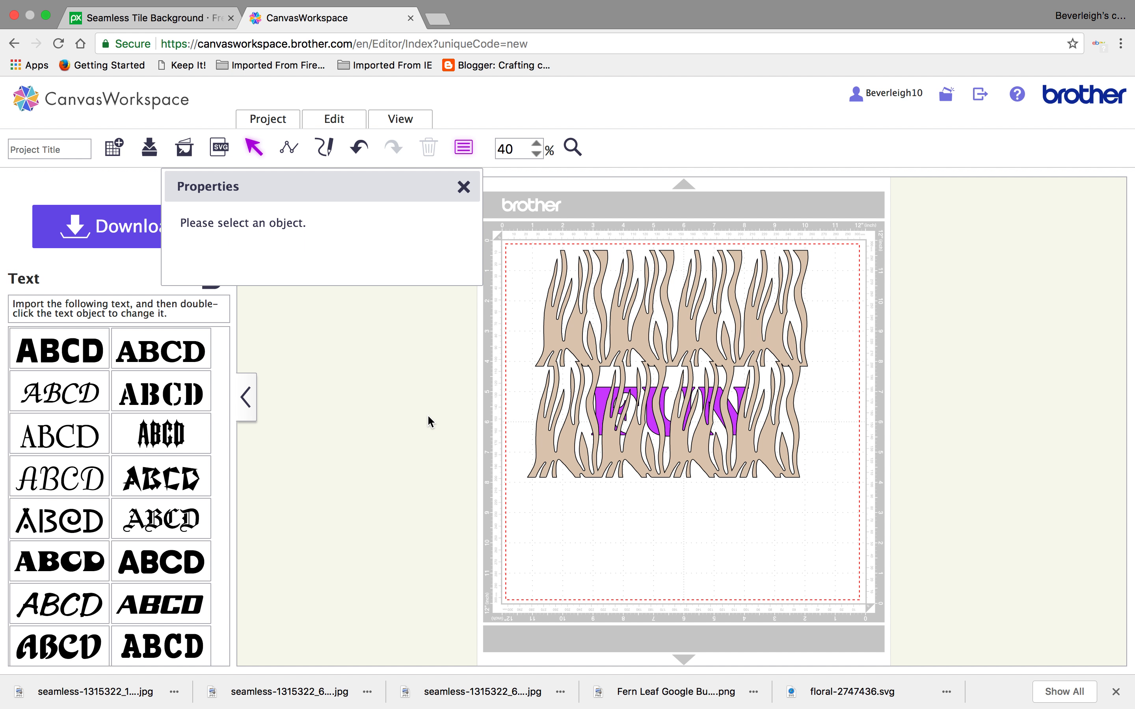
pyautogui.moveTo(706, 338); pyautogui.dragTo(1048, 344)
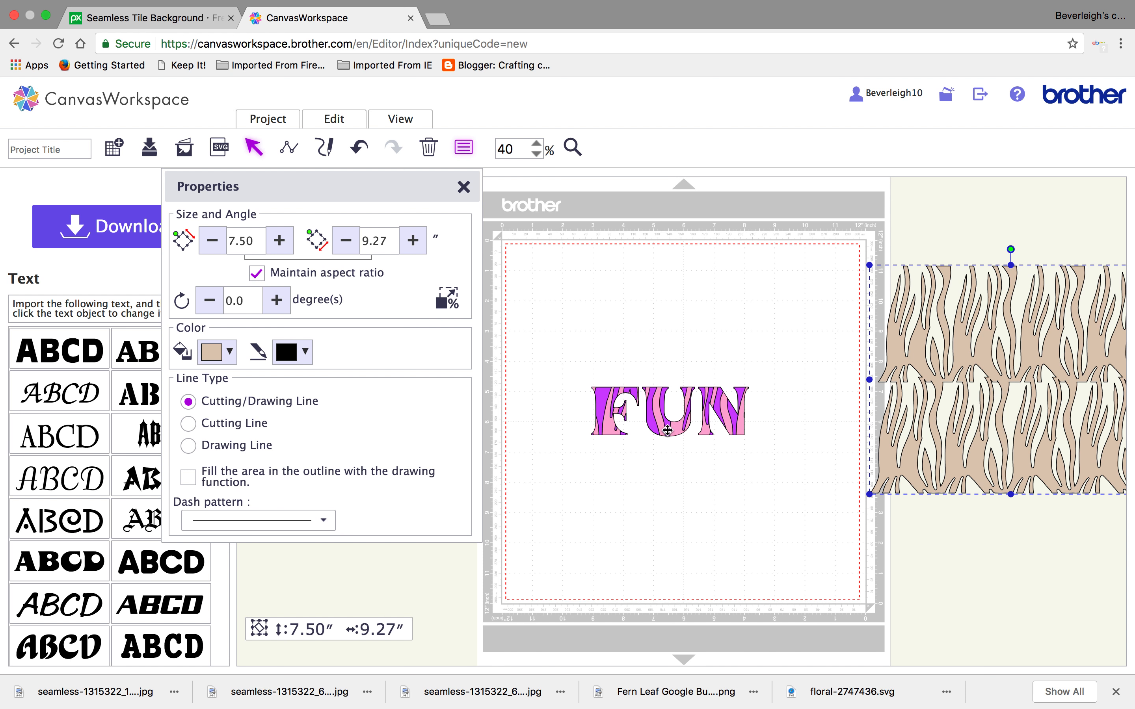
# Examine the striped FUN lettering up close and check the line type of its pink layer.
pyautogui.click(537, 146)
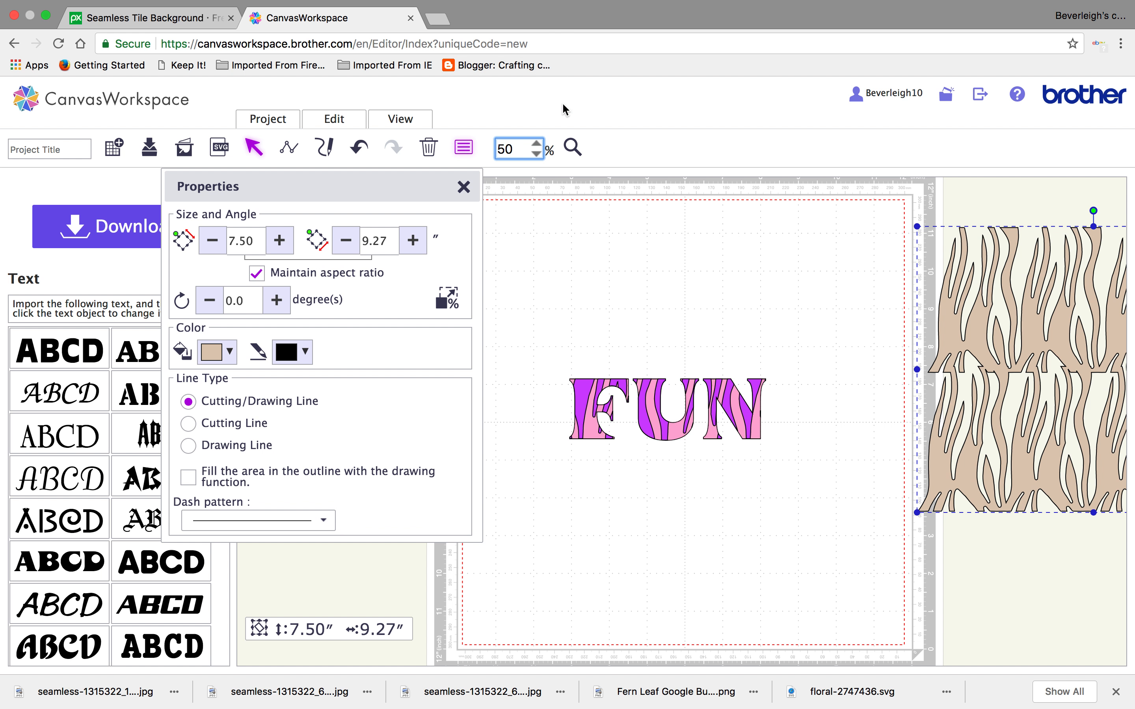
pyautogui.click(573, 148)
pyautogui.moveTo(532, 302); pyautogui.dragTo(813, 485)
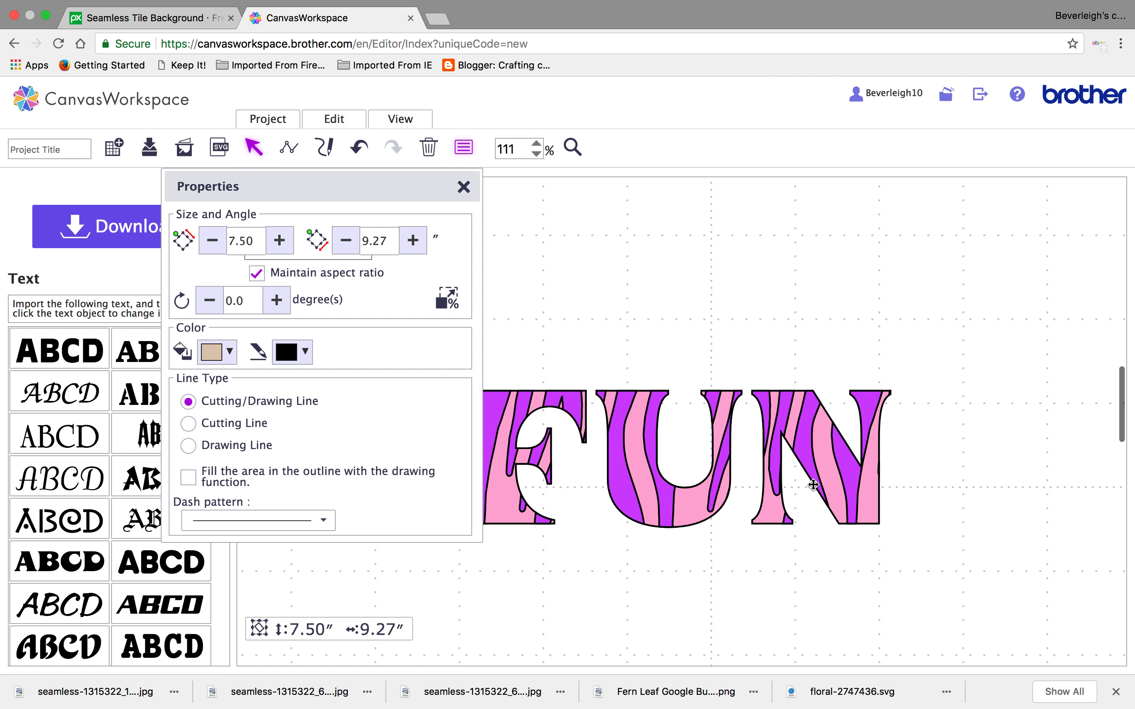
pyautogui.moveTo(426, 196); pyautogui.dragTo(223, 229)
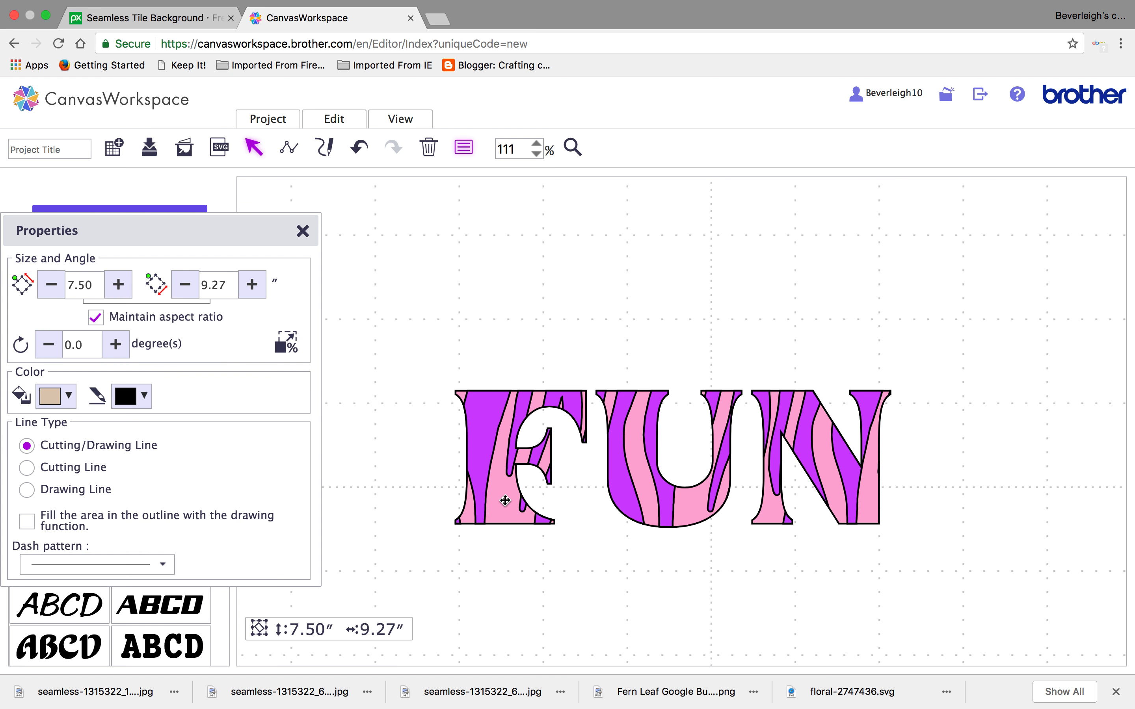
pyautogui.click(505, 501)
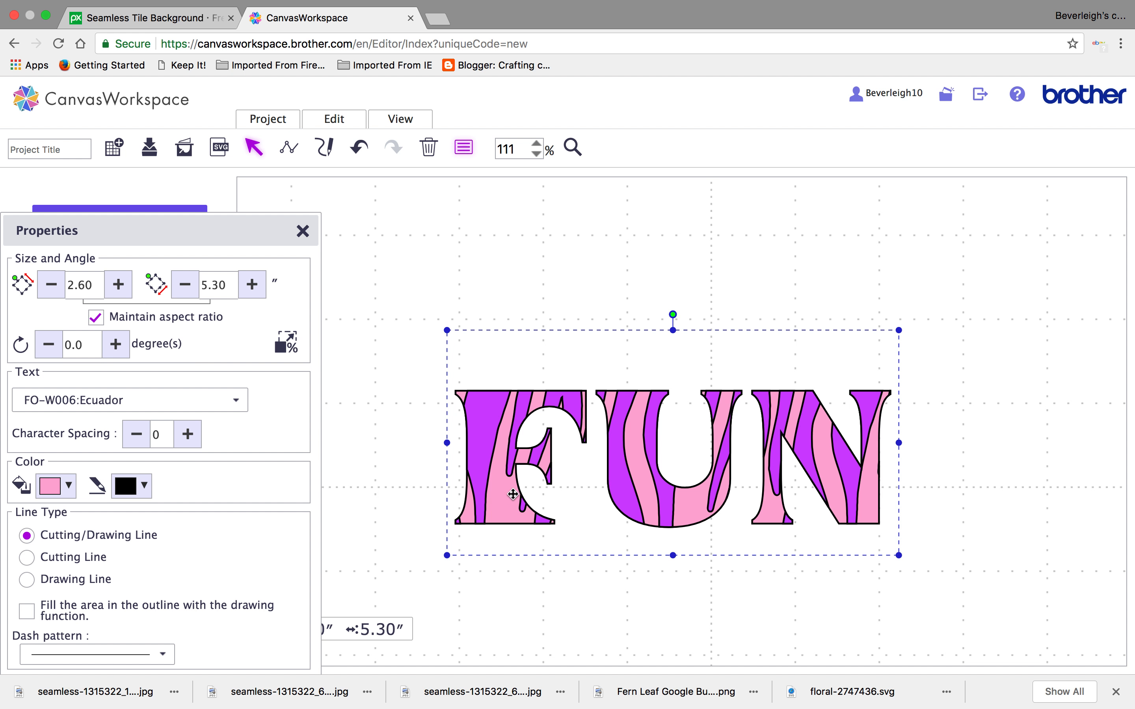
# Lift the purple stripe pieces upward off the pink FUN lettering and undo the move.
pyautogui.click(515, 586)
pyautogui.click(501, 424)
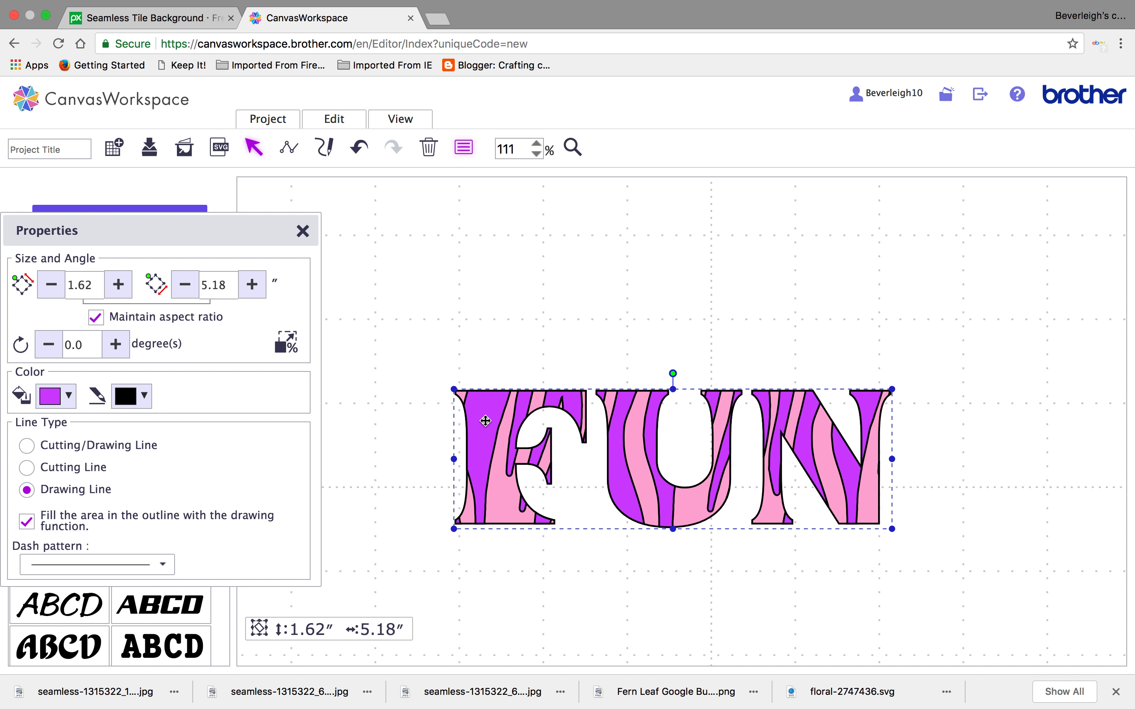
pyautogui.moveTo(485, 421); pyautogui.dragTo(484, 357)
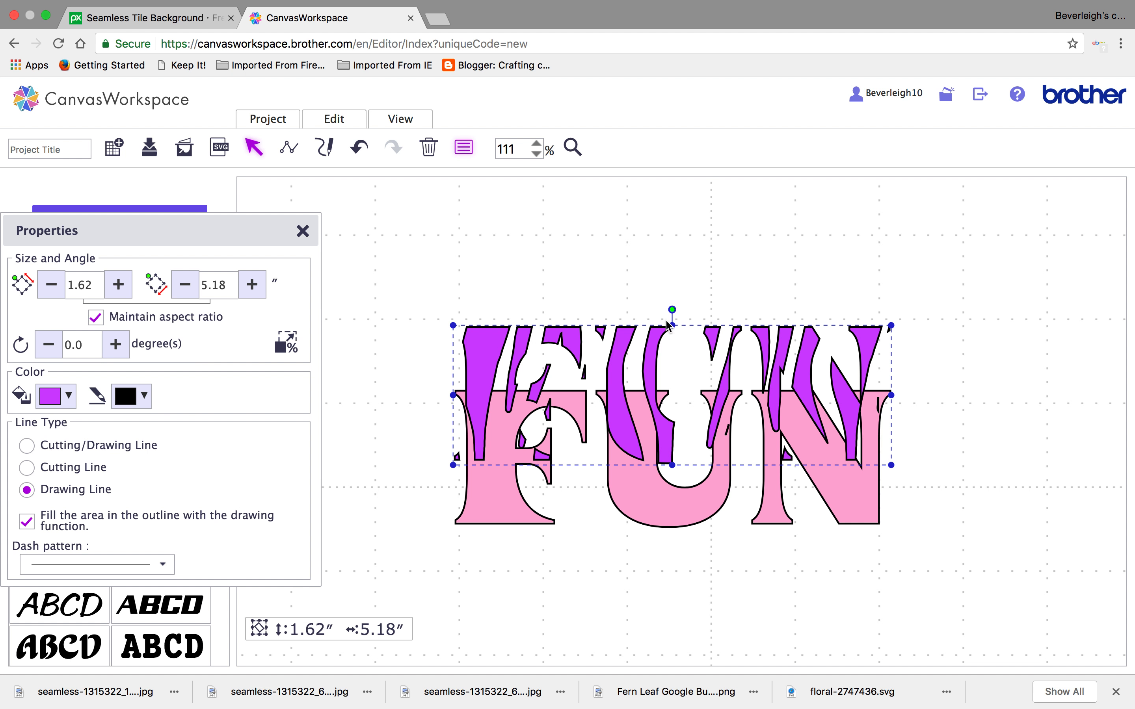
pyautogui.click(359, 150)
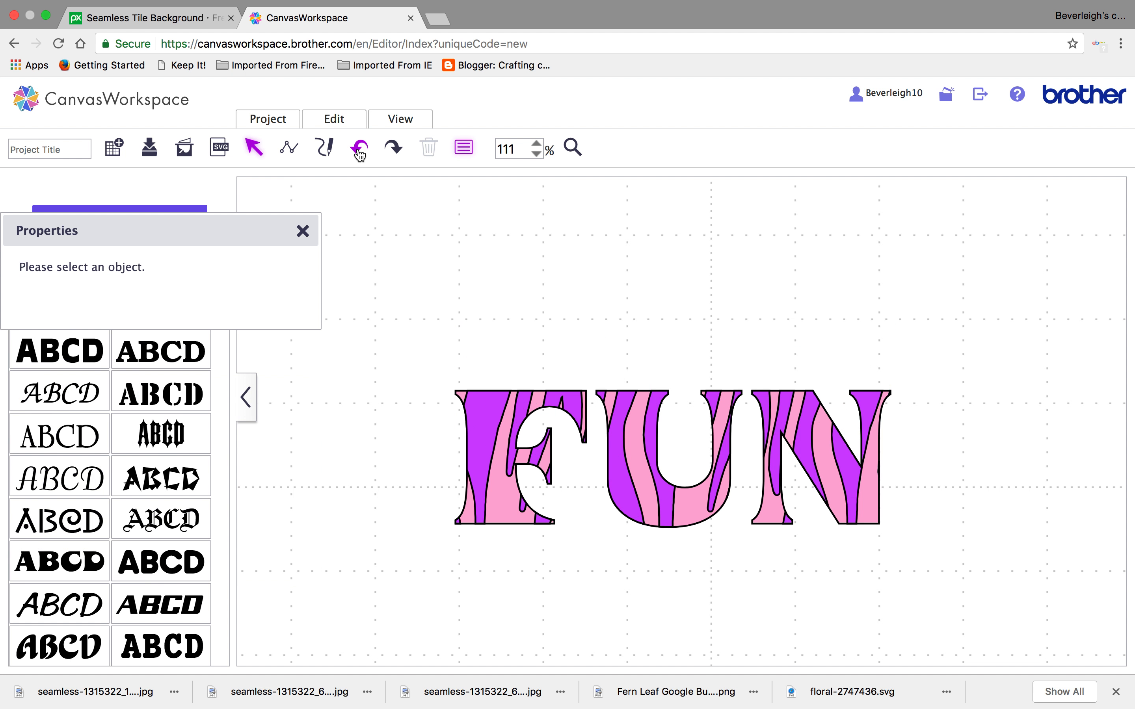
# Set the pink FUN lettering's line type to Cutting Line.
pyautogui.click(689, 505)
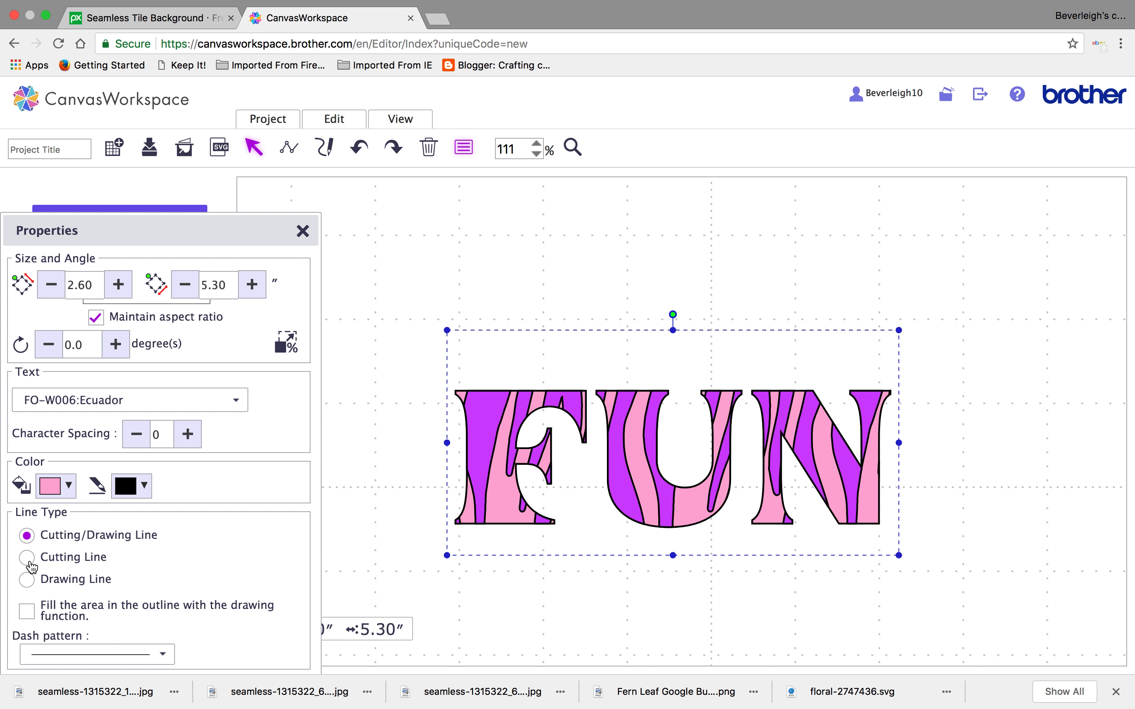
pyautogui.click(27, 558)
# Pull the pink lettering and the purple stripe pieces downward one at a time, undoing each move.
pyautogui.moveTo(511, 499); pyautogui.dragTo(506, 576)
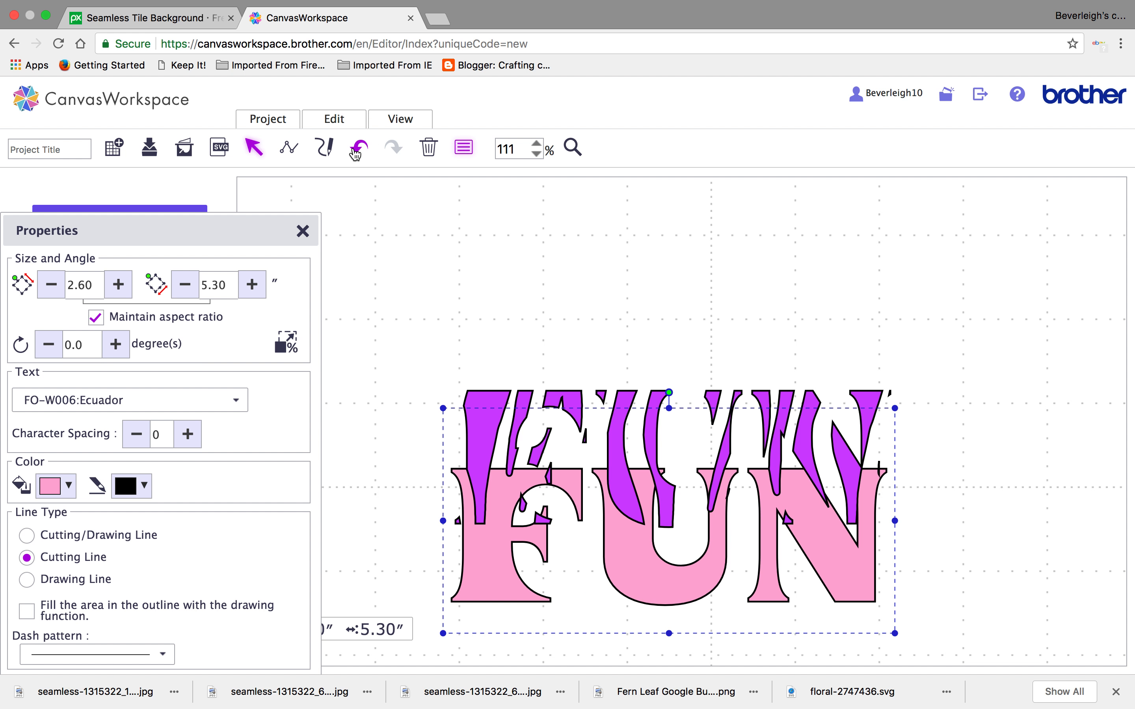
pyautogui.click(357, 149)
pyautogui.click(490, 407)
pyautogui.moveTo(490, 407); pyautogui.dragTo(495, 483)
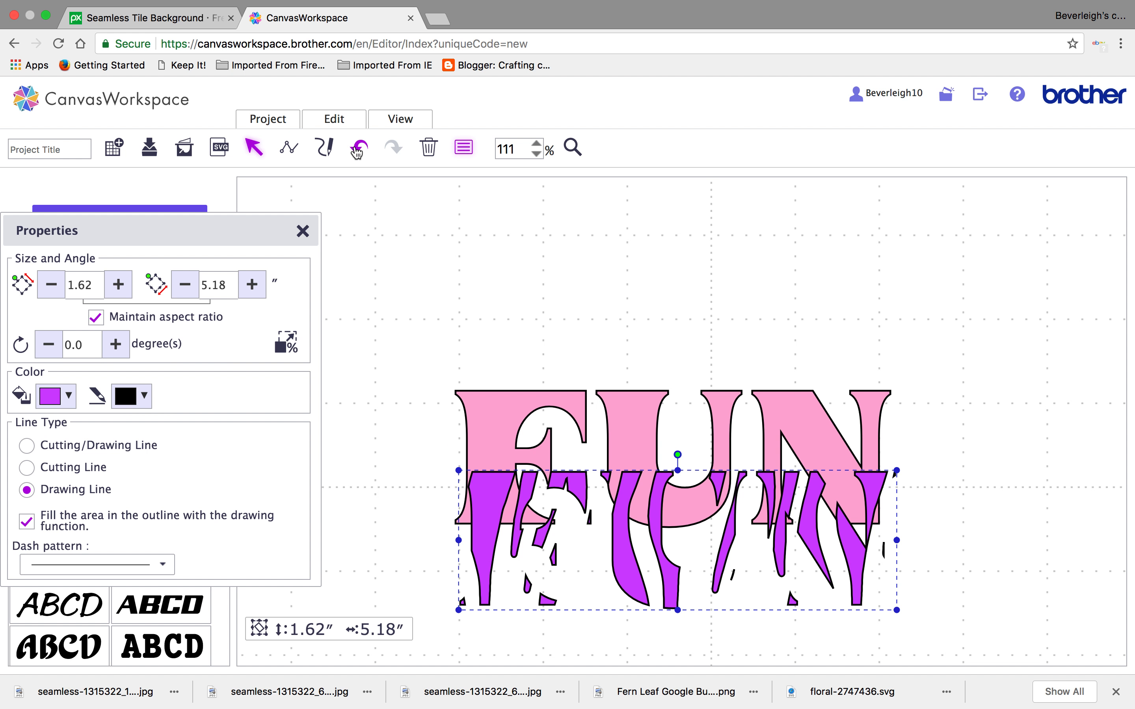
pyautogui.click(359, 149)
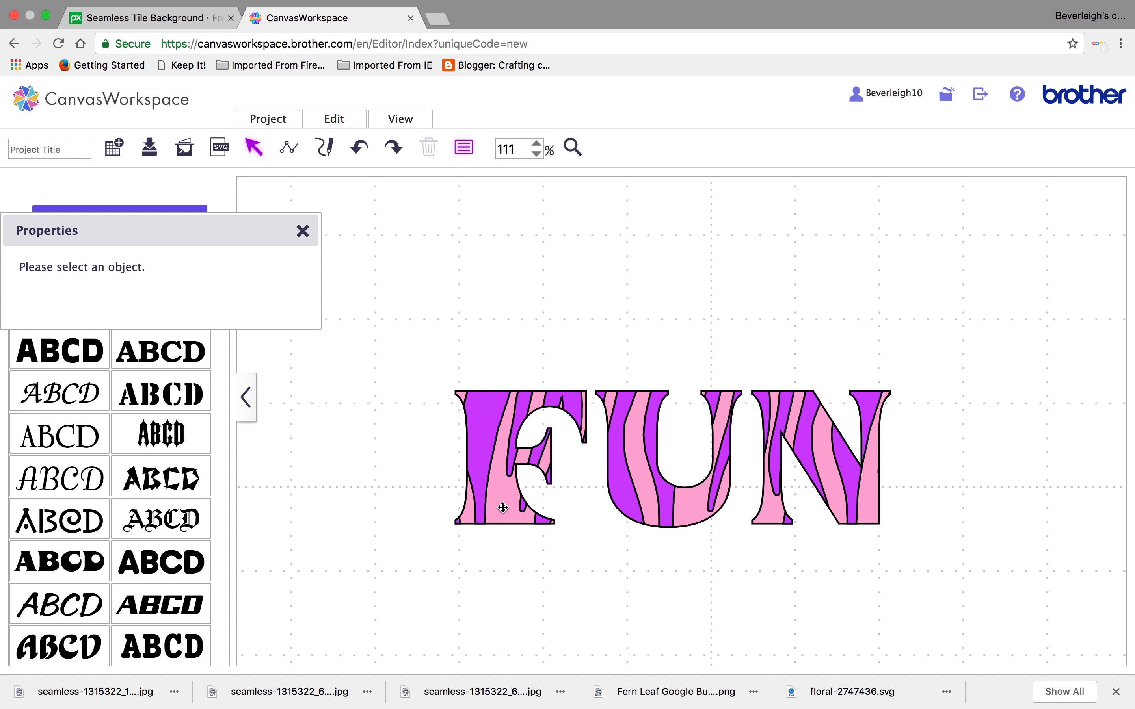
# Bring the tan stripe block back over the lower part of the mat, placing it below FUN.
pyautogui.moveTo(261, 233); pyautogui.dragTo(604, 236)
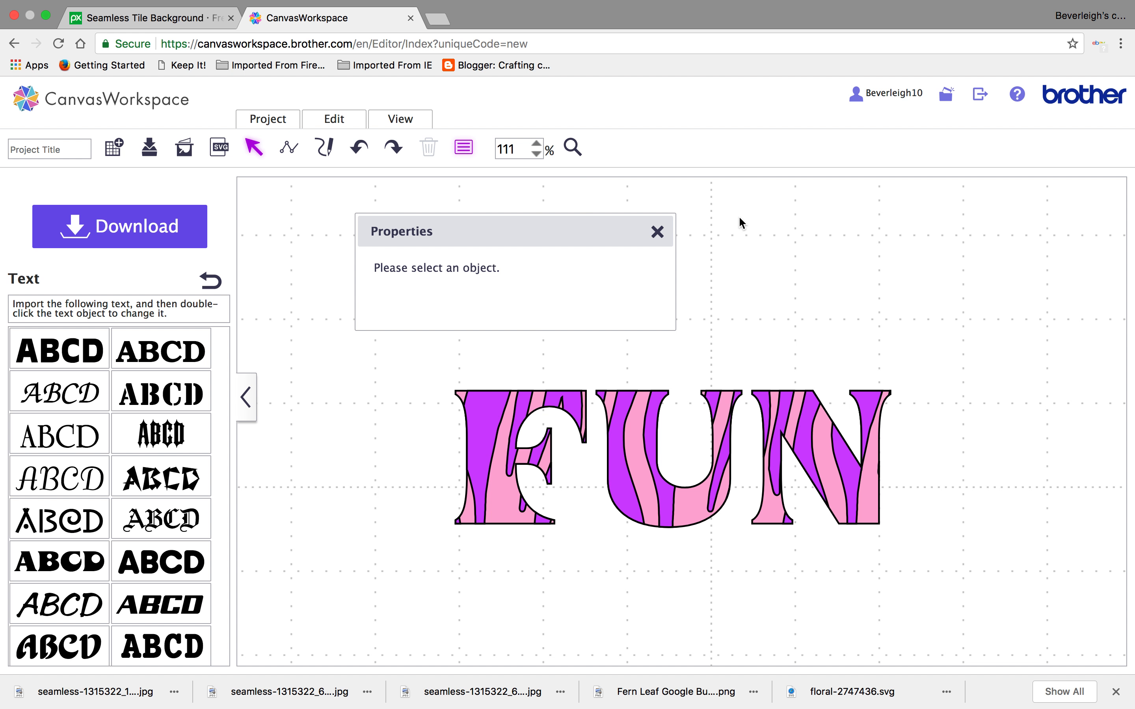
pyautogui.click(536, 156)
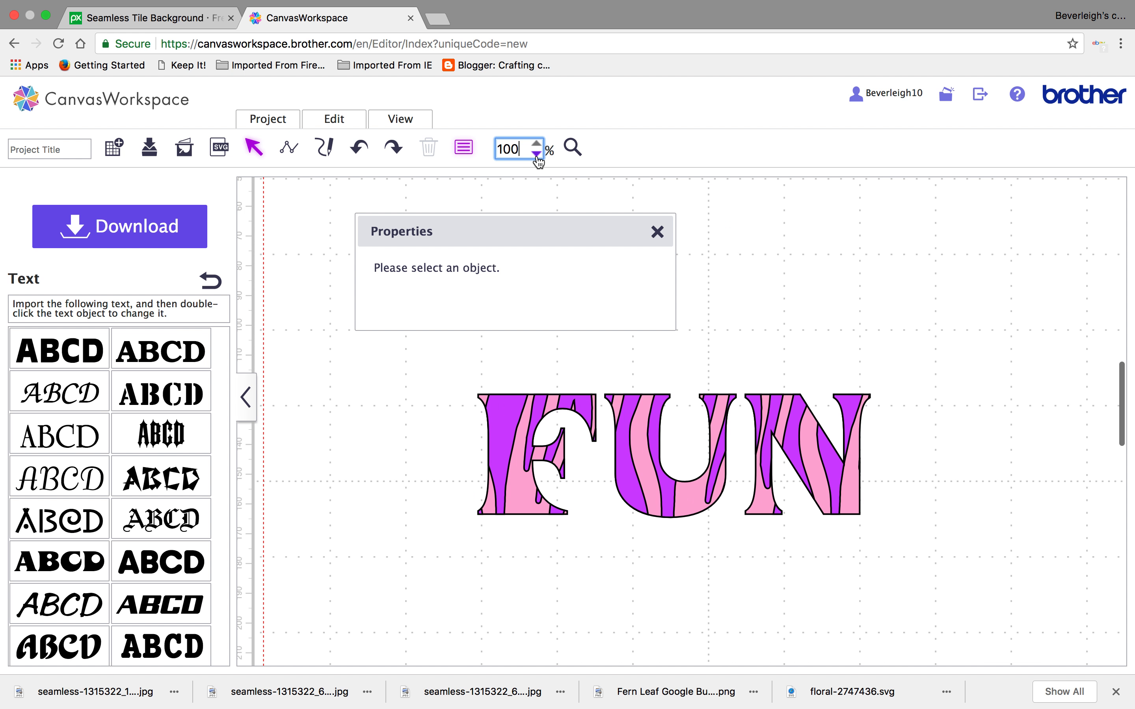
pyautogui.click(536, 156)
pyautogui.click(536, 156)
pyautogui.click(536, 155)
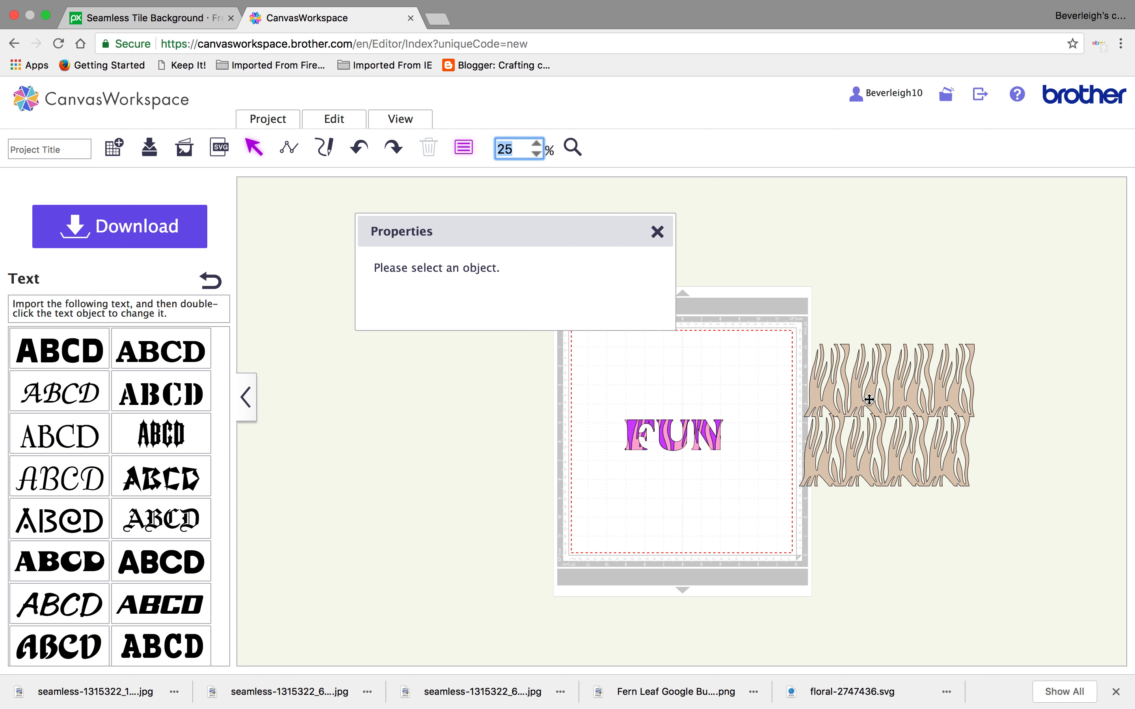
pyautogui.moveTo(861, 398); pyautogui.dragTo(680, 485)
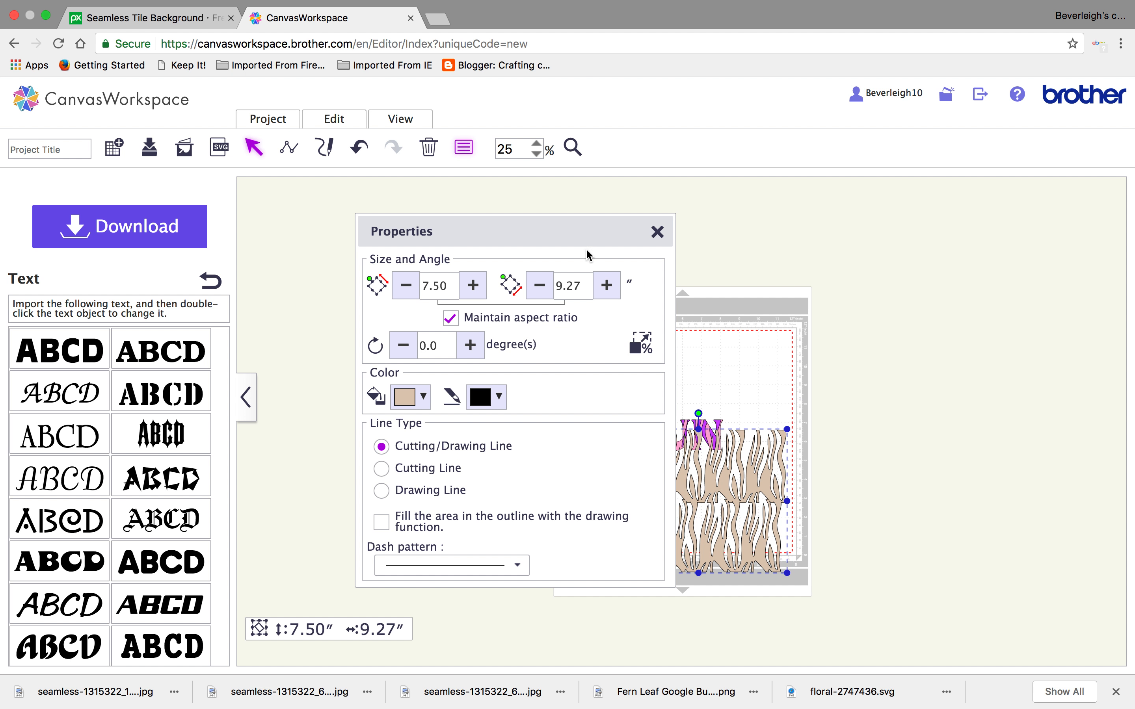
pyautogui.moveTo(585, 236); pyautogui.dragTo(505, 259)
pyautogui.moveTo(696, 504); pyautogui.dragTo(697, 540)
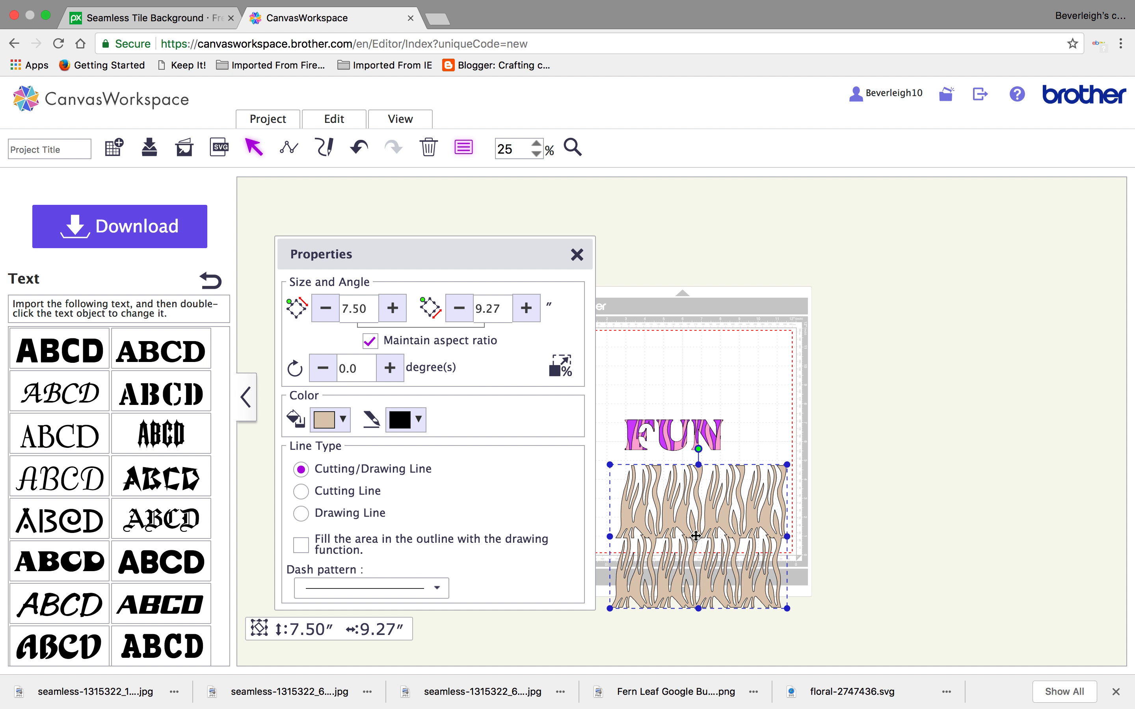
# Select both FUN layers and move them together up near the top edge of the mat.
pyautogui.moveTo(598, 392); pyautogui.dragTo(735, 456)
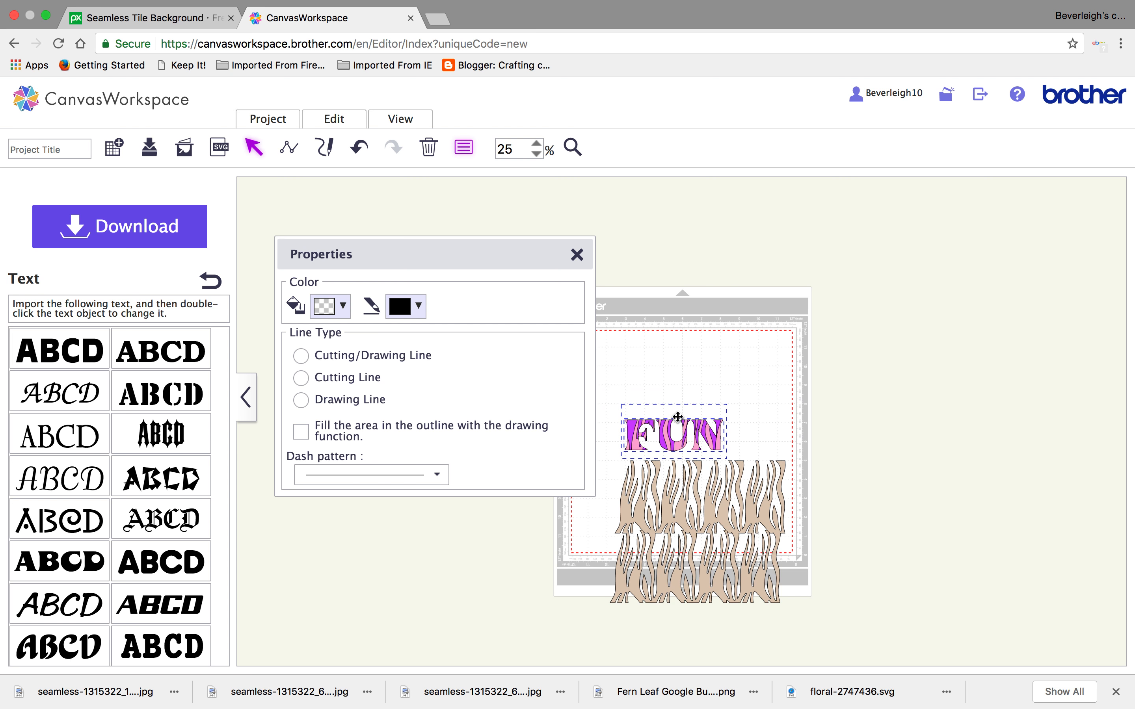
pyautogui.moveTo(685, 426); pyautogui.dragTo(685, 385)
pyautogui.hotkey('ctrl', 'Left')
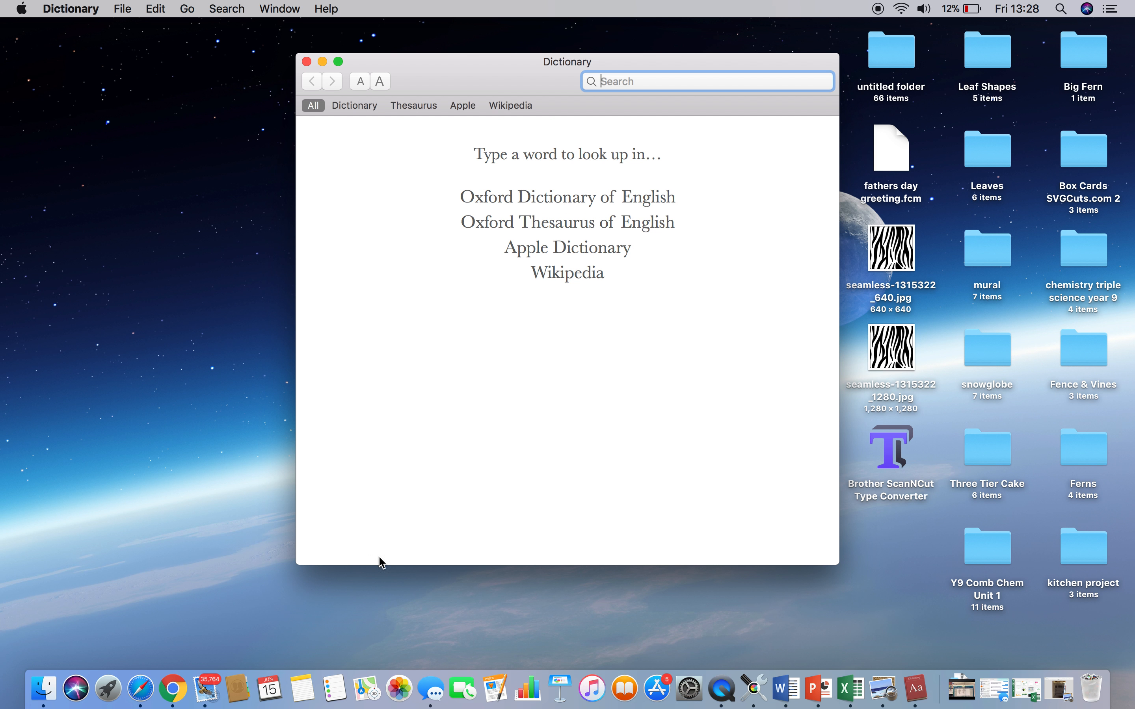
pyautogui.click(173, 688)
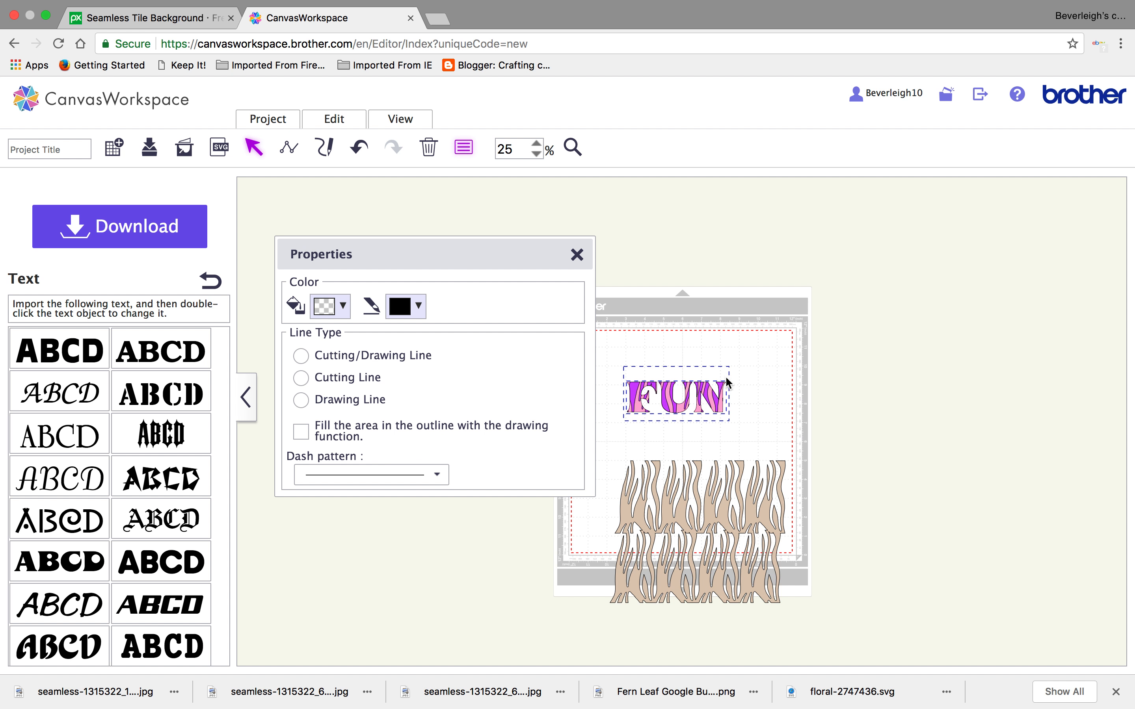
pyautogui.moveTo(689, 393); pyautogui.dragTo(693, 362)
# Move the tan stripe block up so it fits fully on the mat beneath FUN, and close its properties.
pyautogui.click(713, 496)
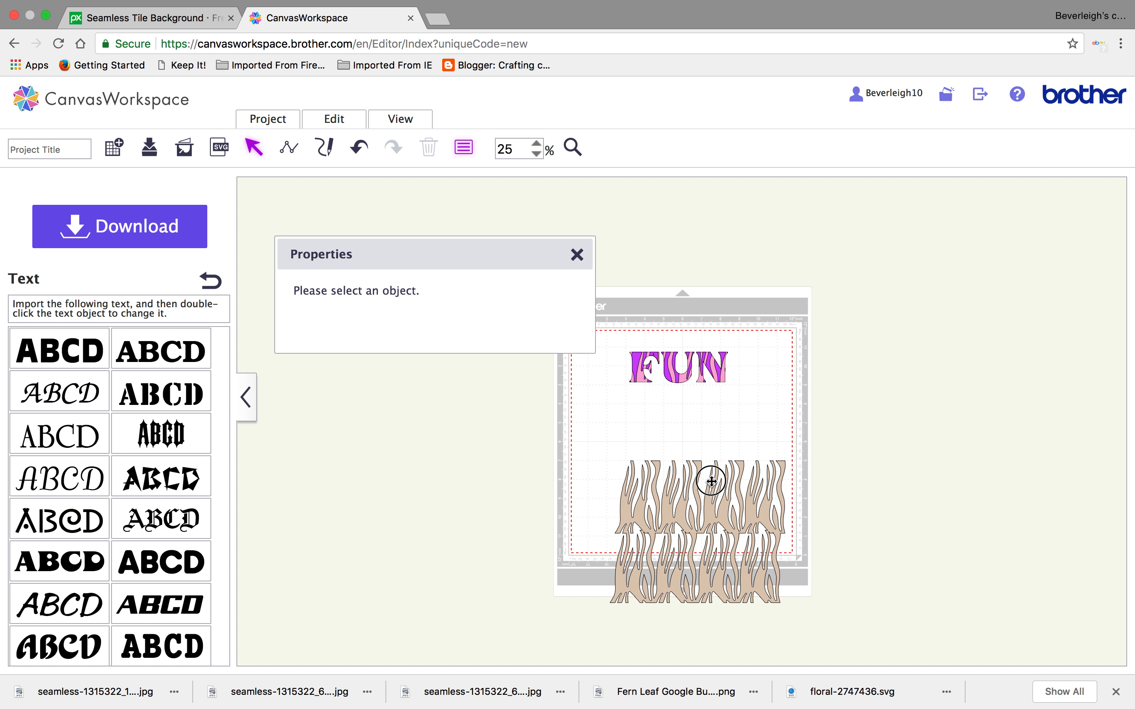
pyautogui.moveTo(712, 481); pyautogui.dragTo(687, 425)
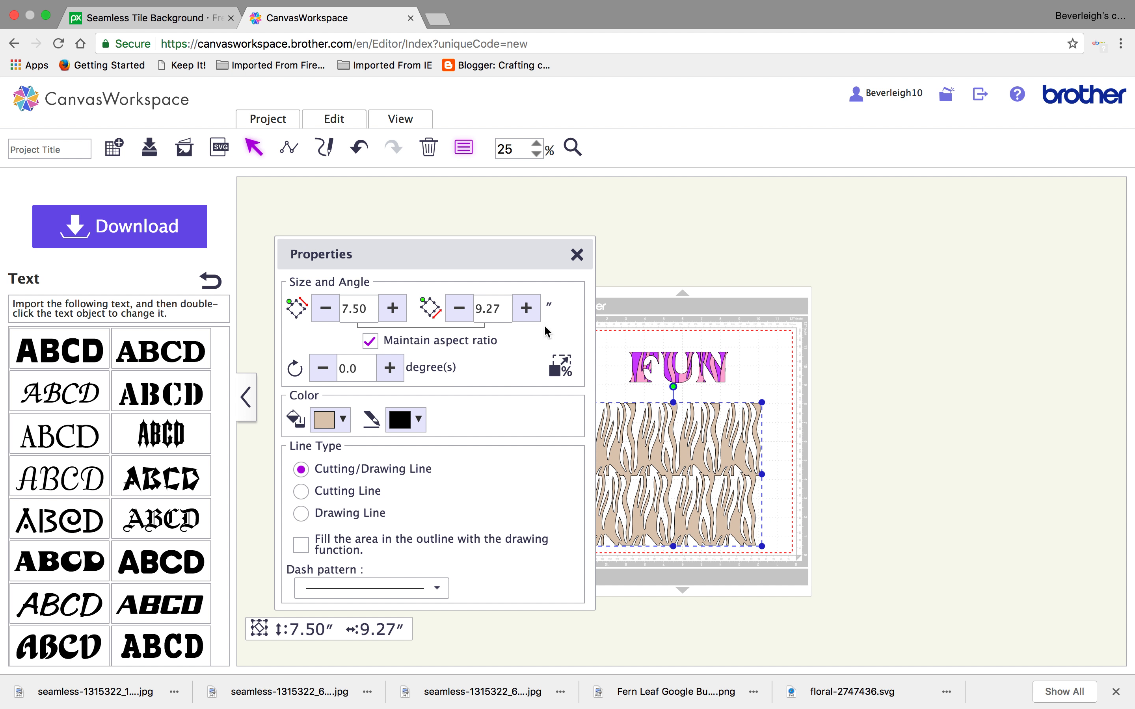
pyautogui.click(577, 254)
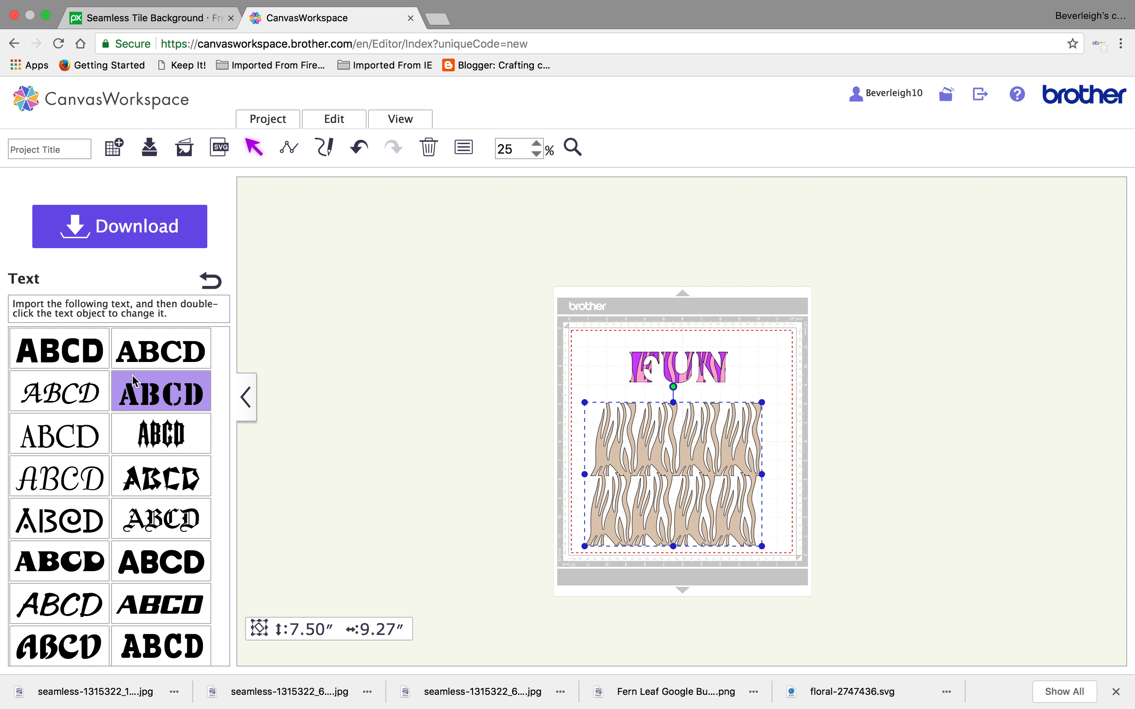
# Title the project "fun fill" and save it.
pyautogui.click(47, 148)
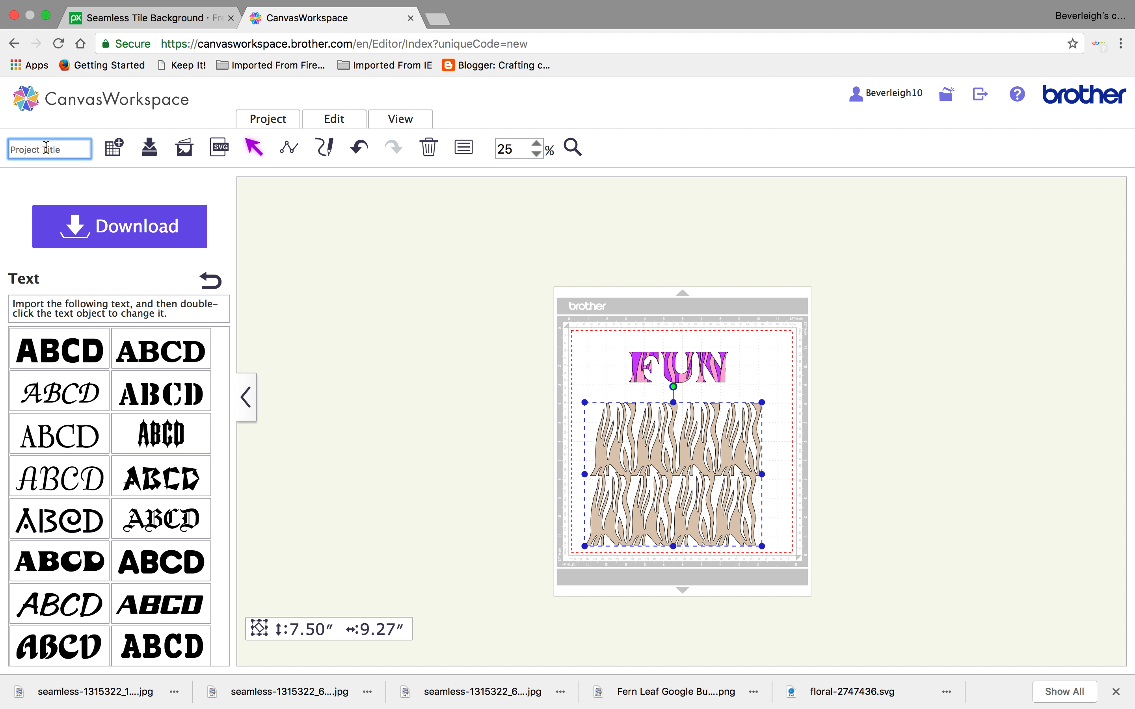
pyautogui.write('fun fill')
pyautogui.click(149, 149)
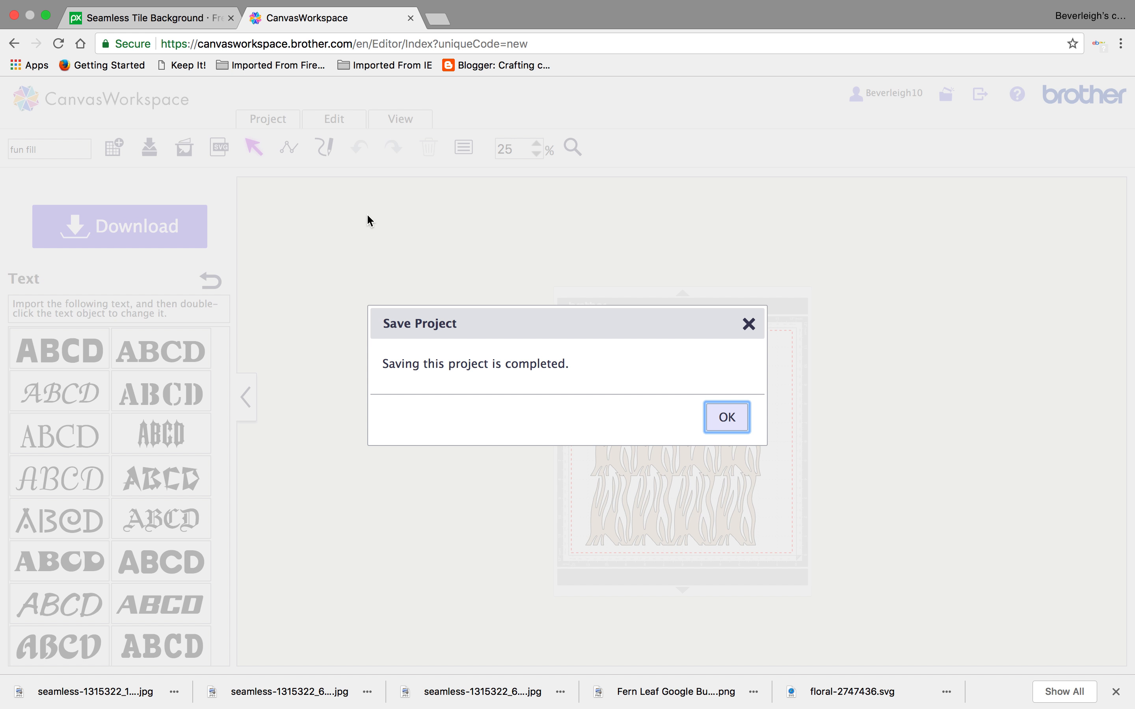
pyautogui.click(727, 419)
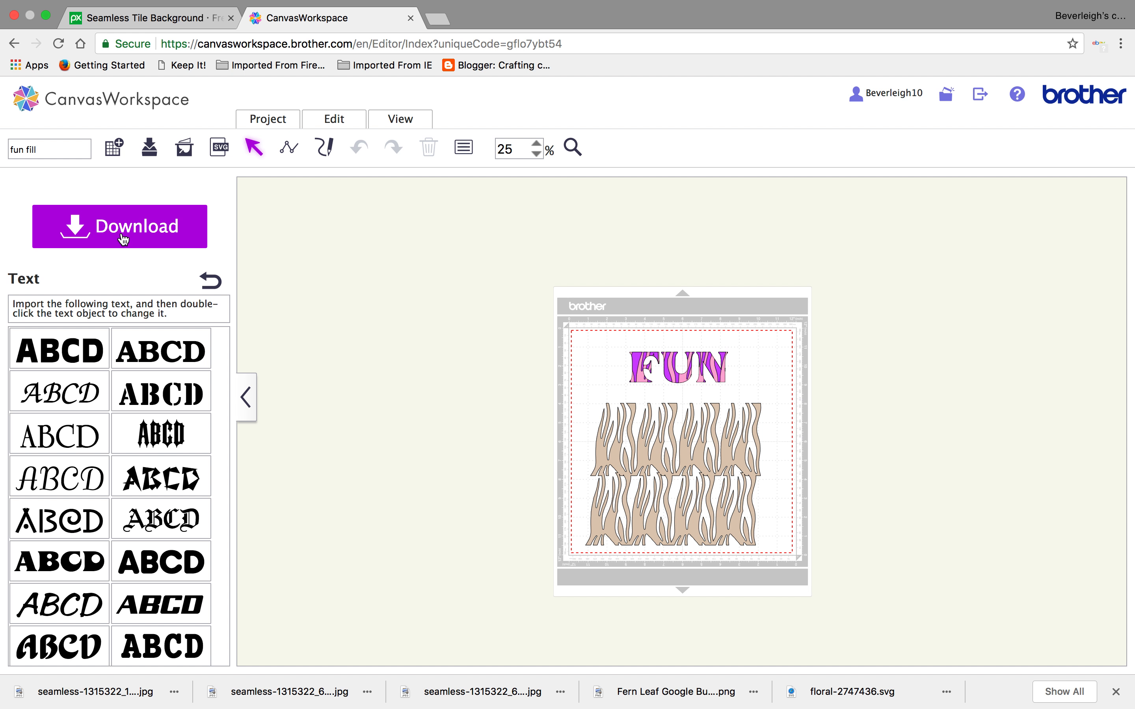
# Download the project to the computer as fun_fill in FCM format, saving it to the Desktop.
pyautogui.click(123, 239)
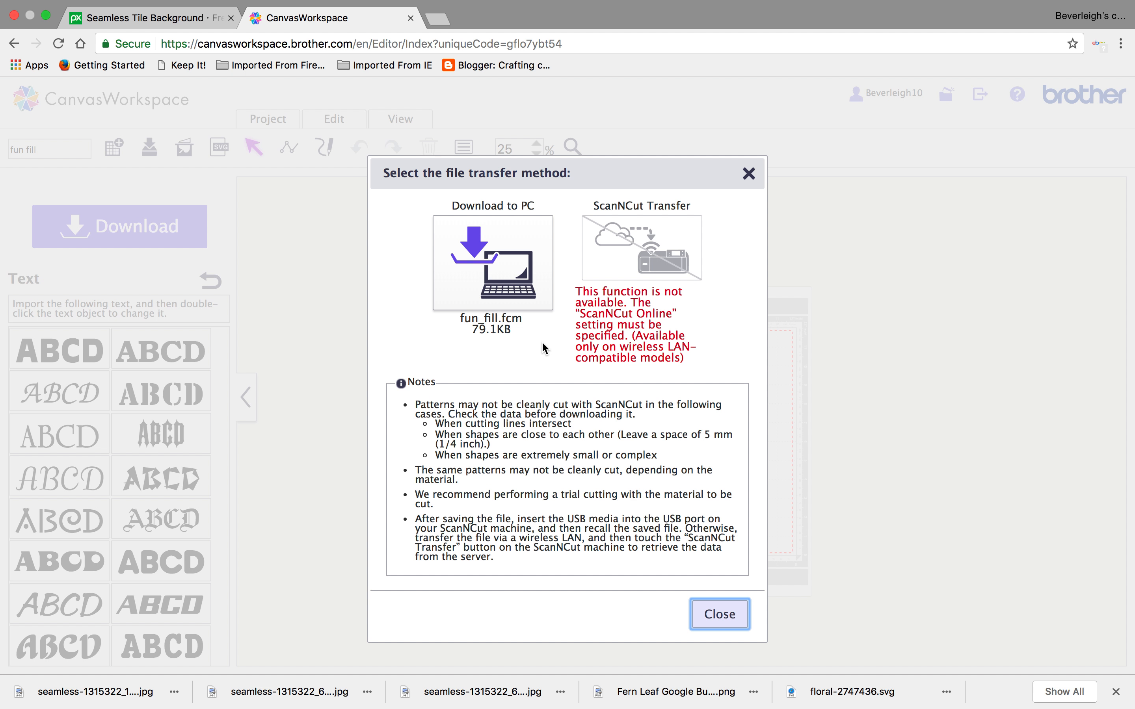
pyautogui.click(503, 257)
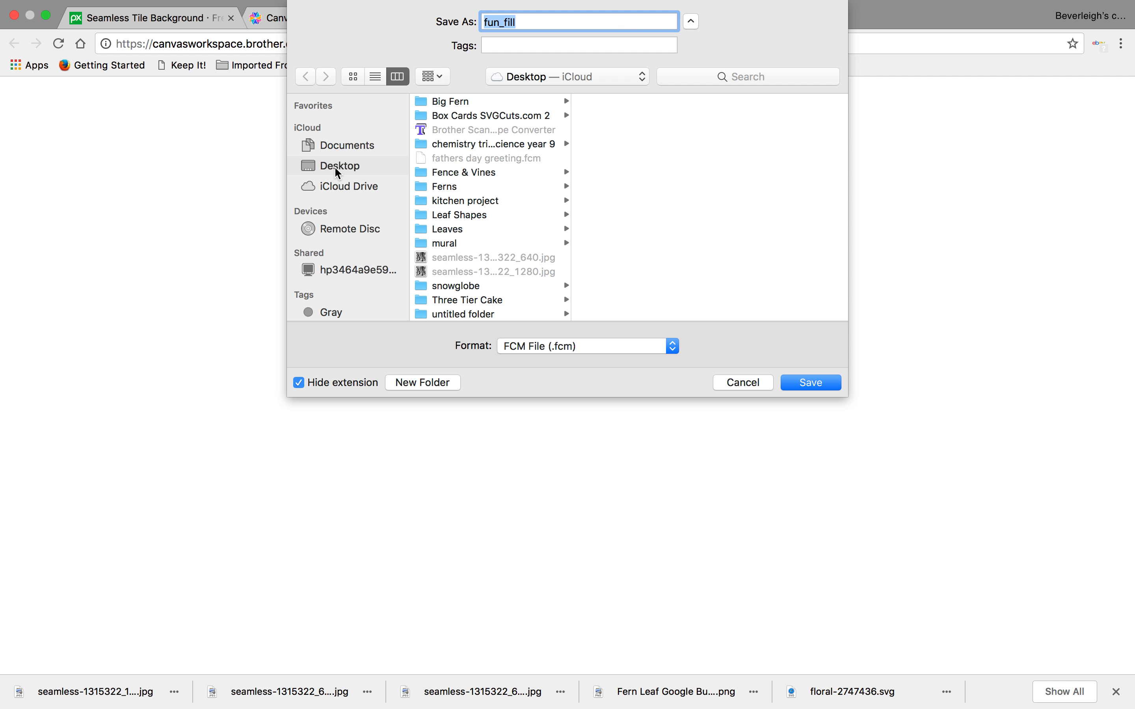
pyautogui.click(817, 383)
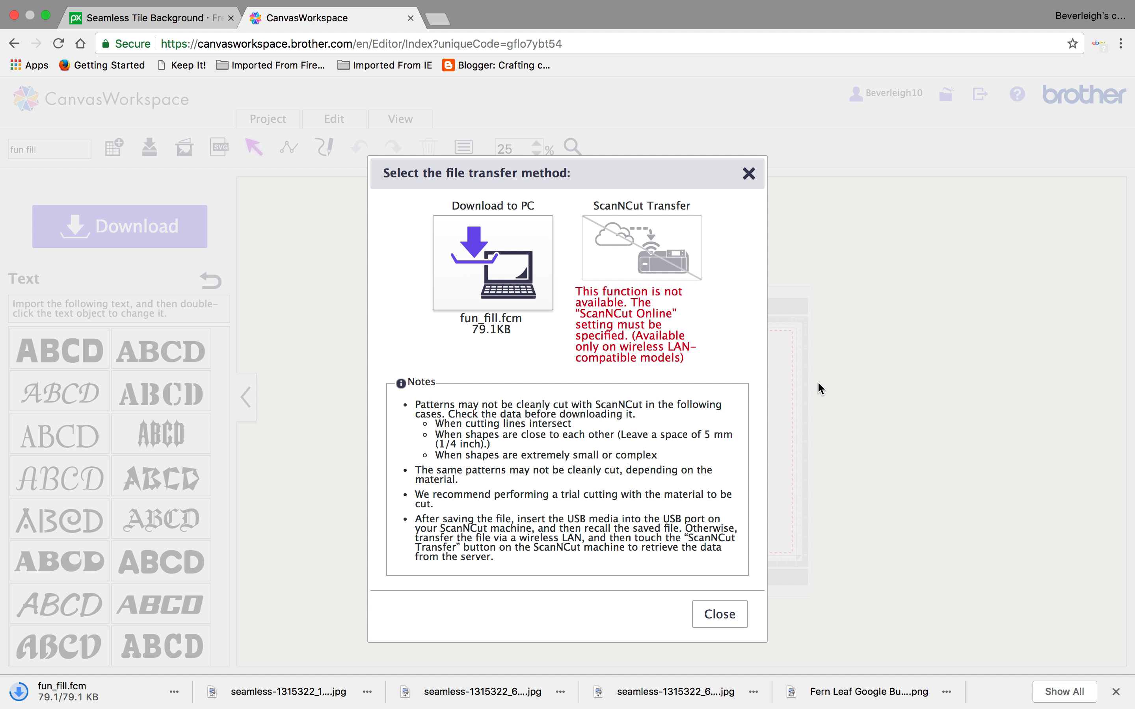